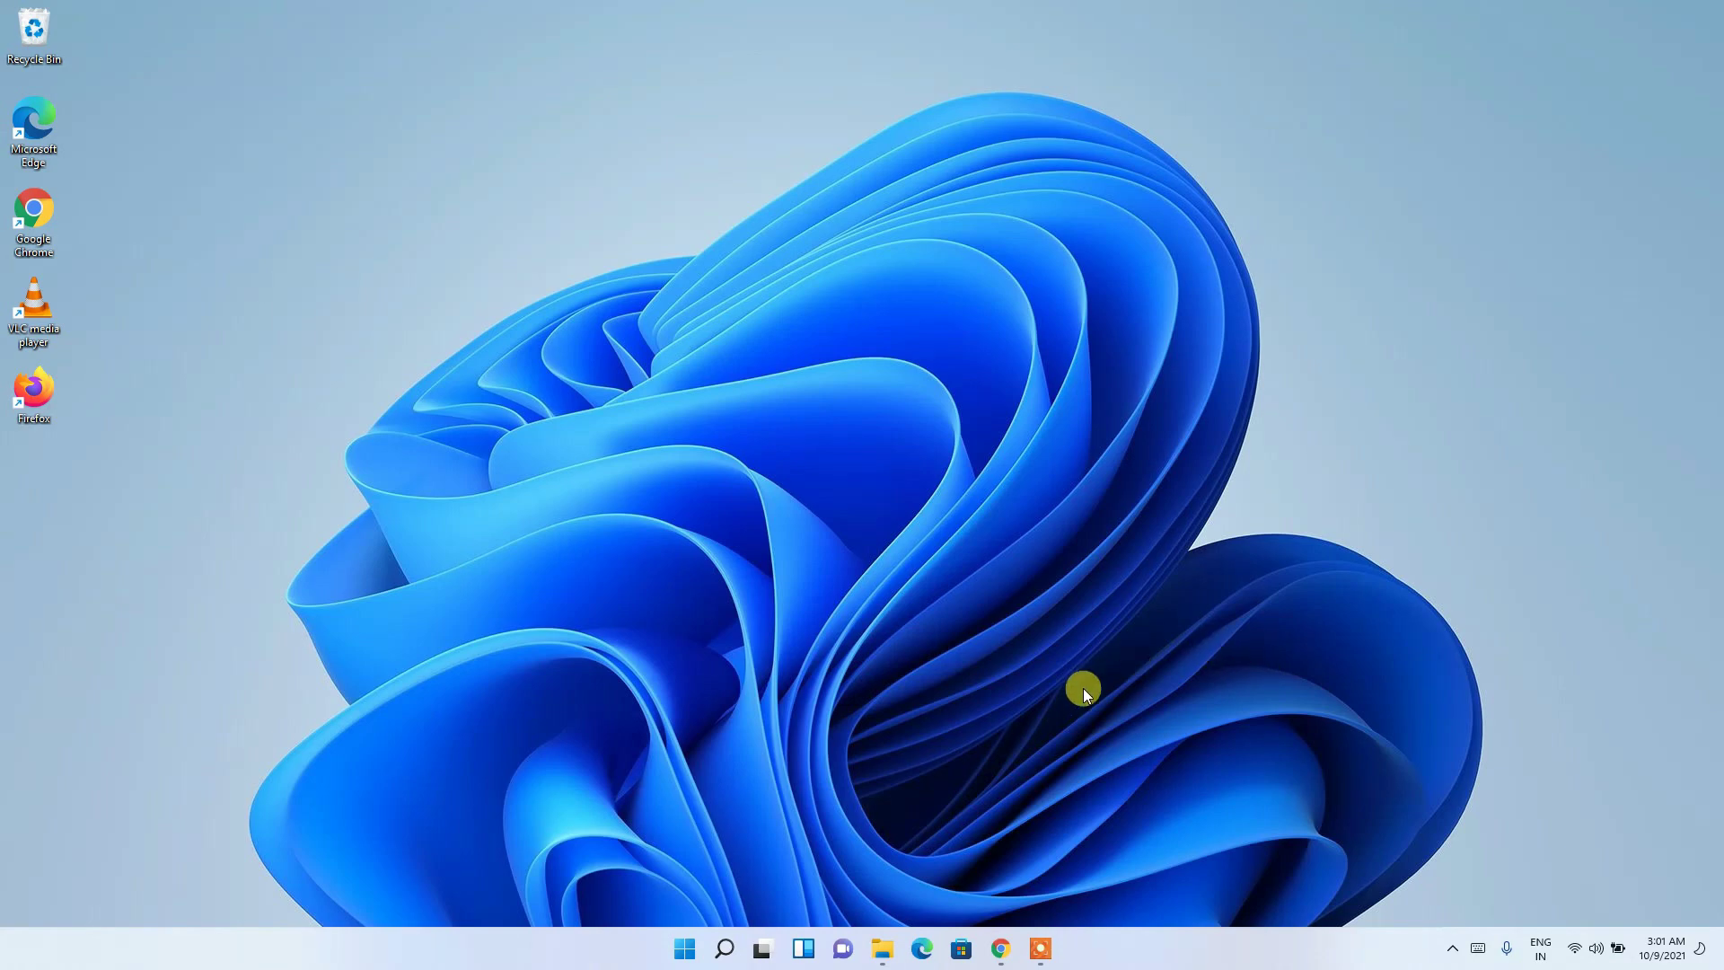
- Search Google for 'xampp download' in Chrome and open the Apache Friends download page
left_click(1004, 948)
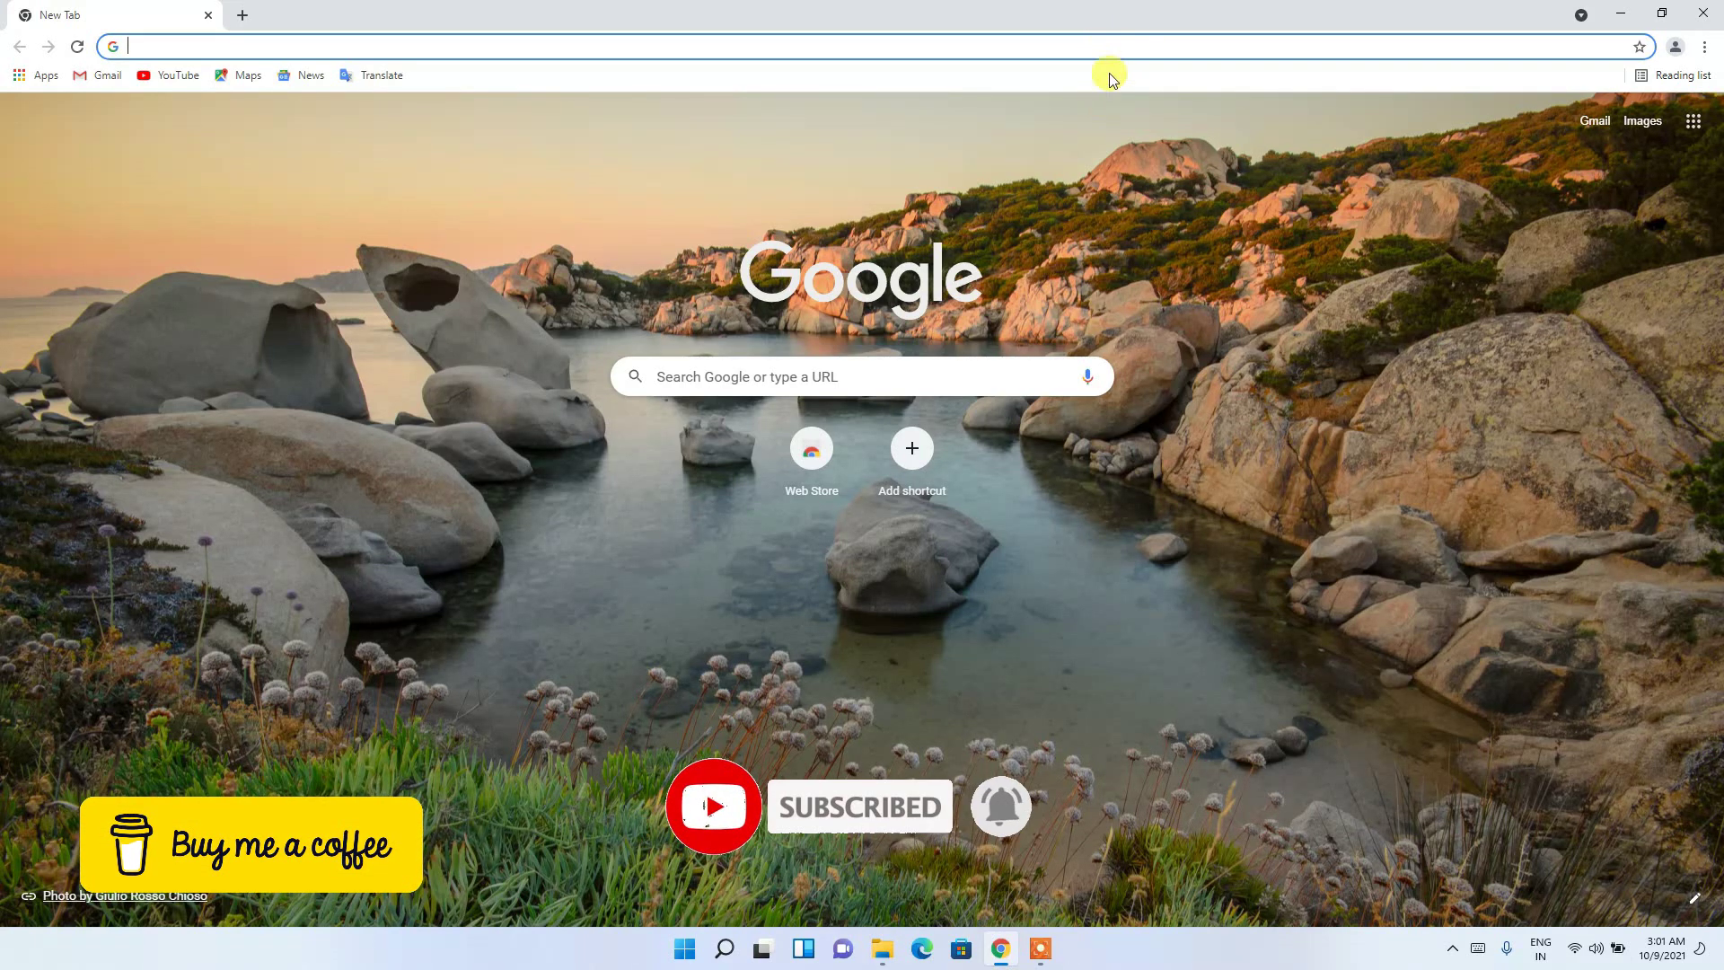
type("xampp")
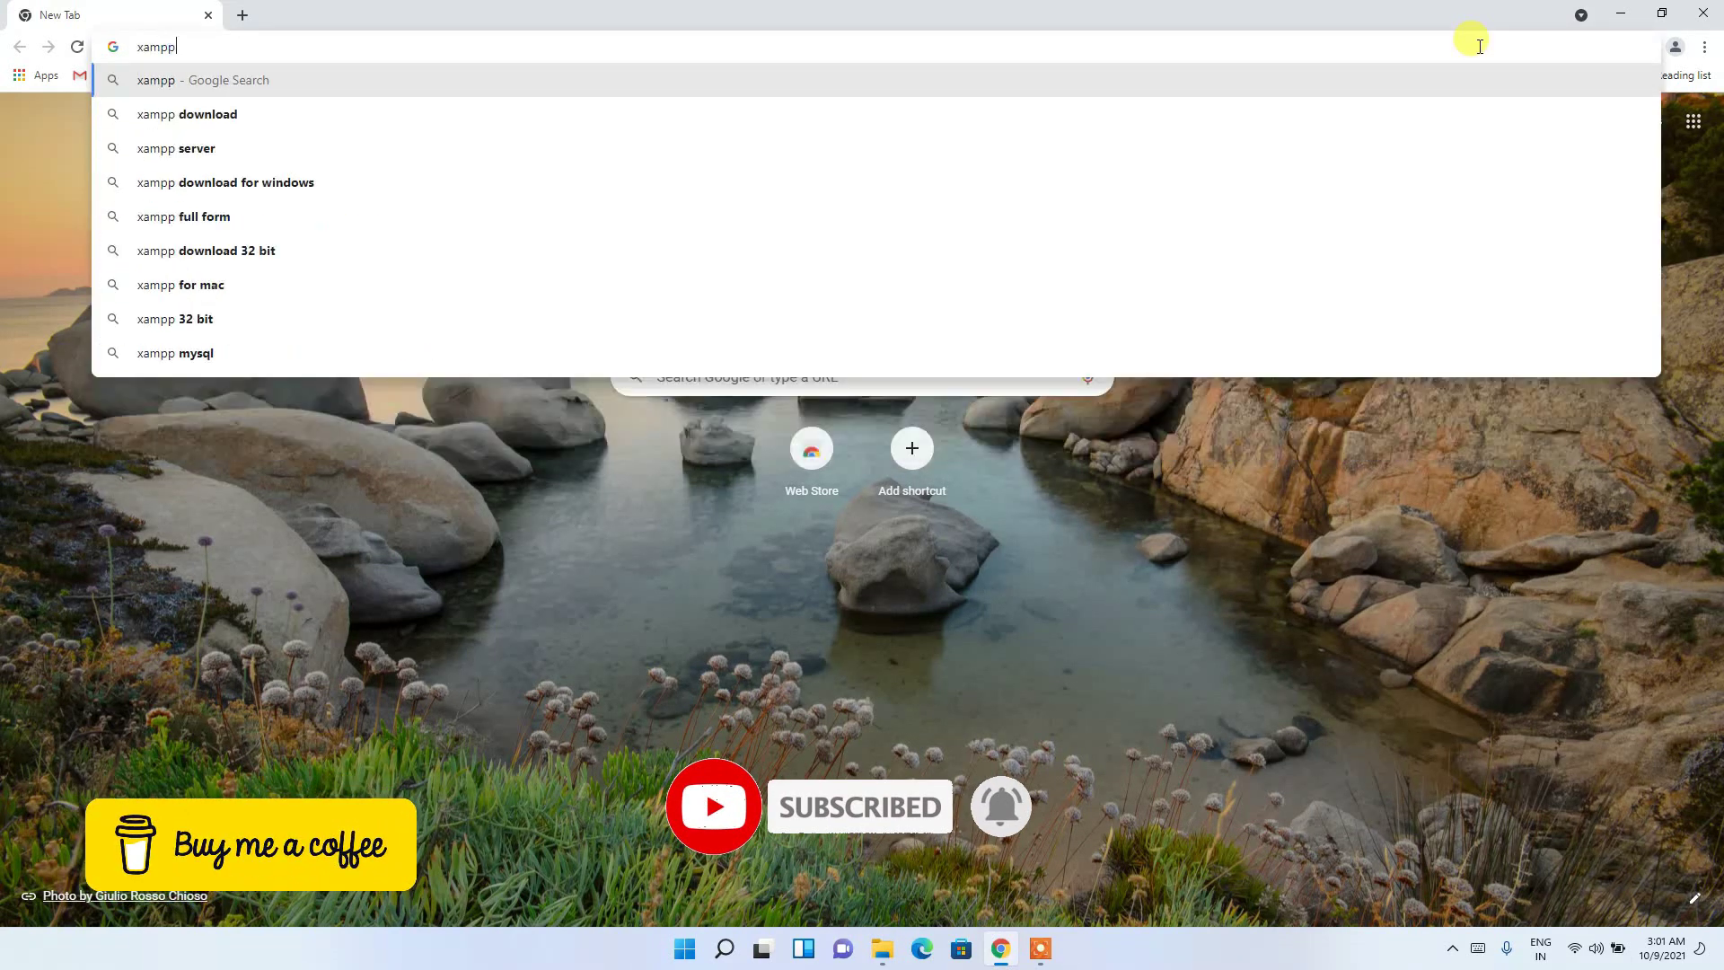
key("Down")
key("Return")
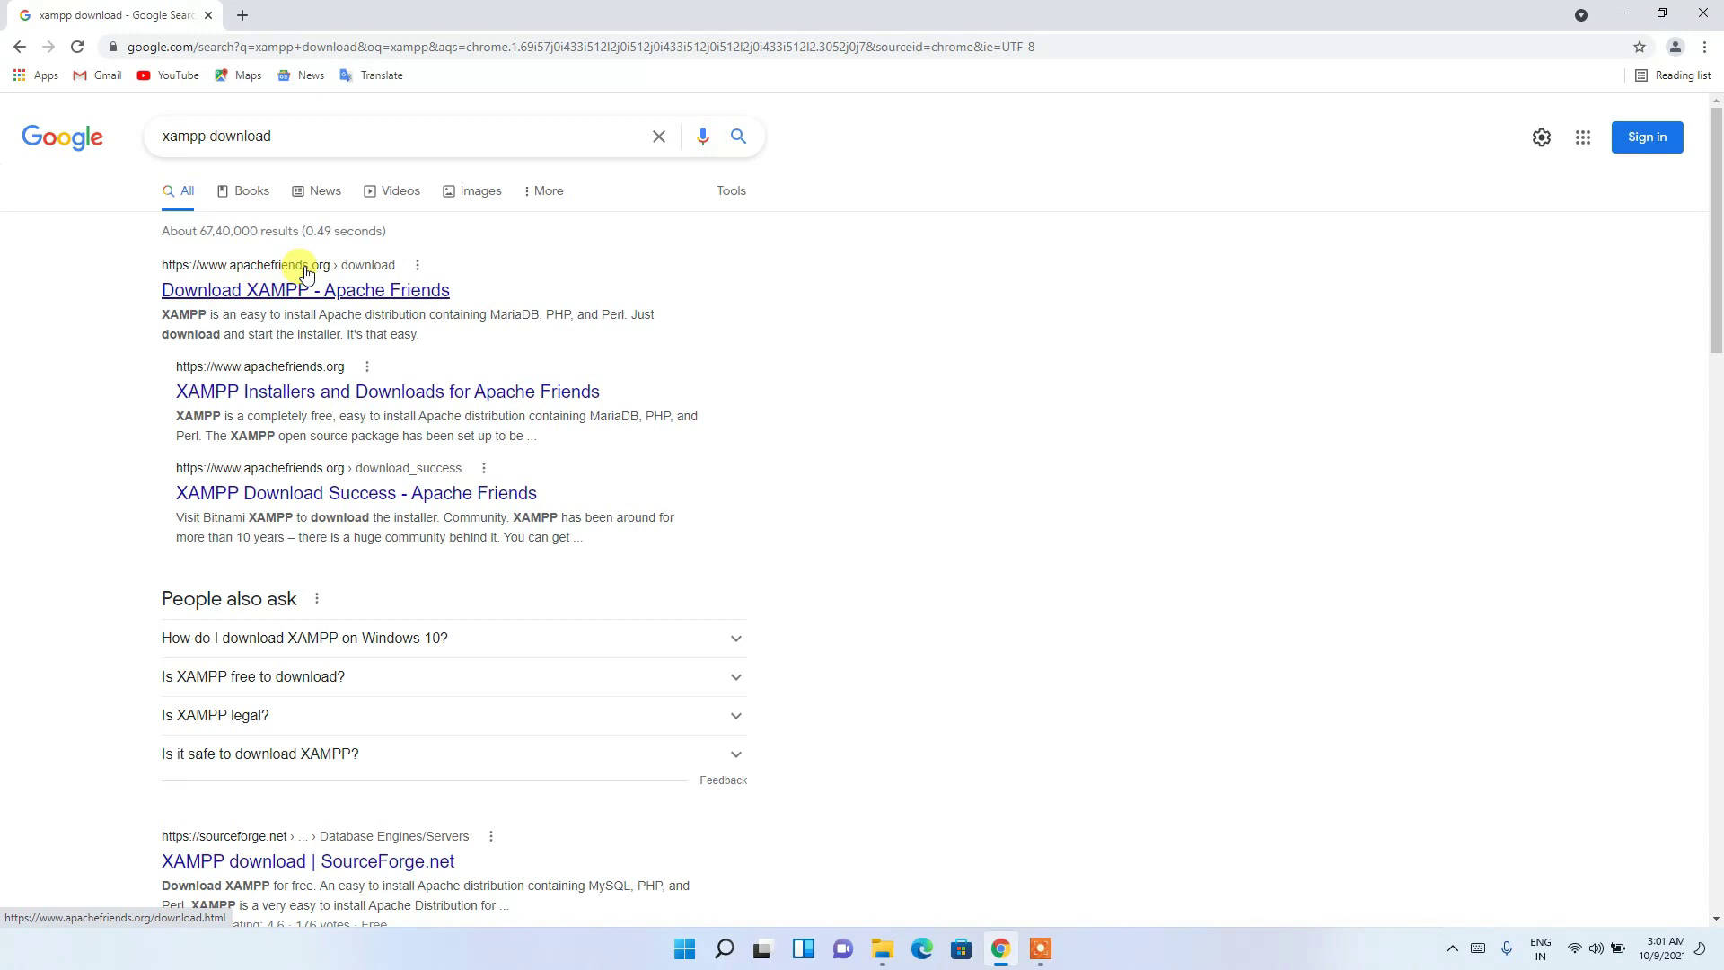
left_click(243, 301)
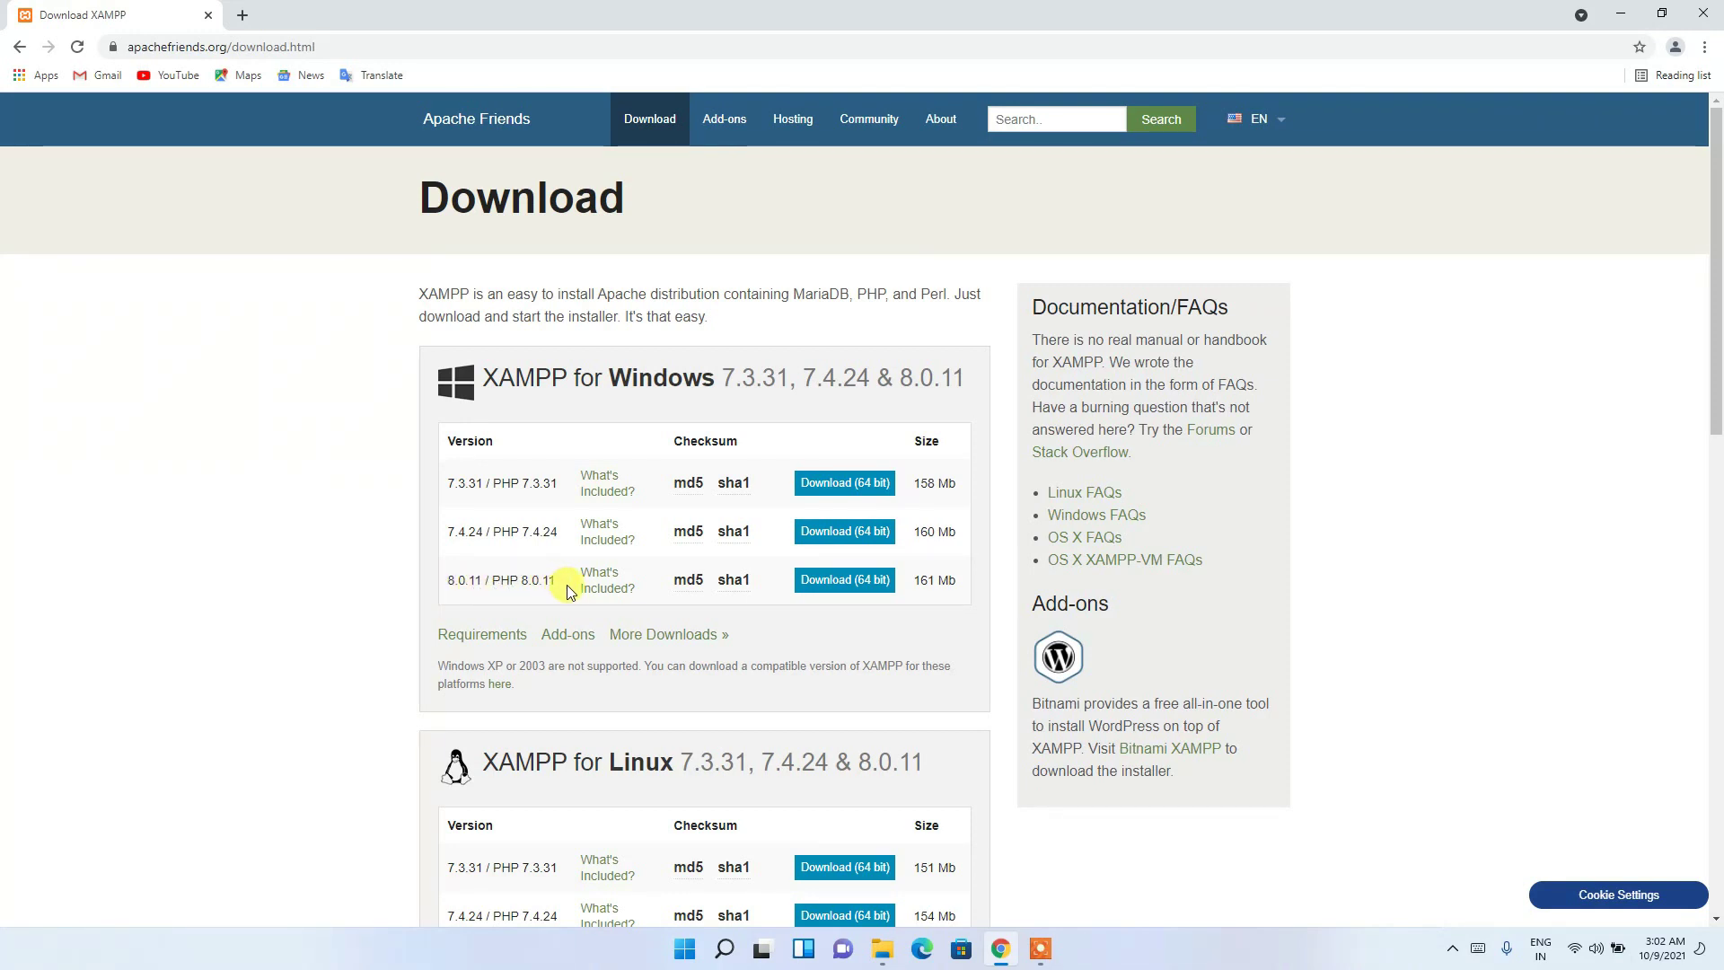
- Start downloading the 64-bit XAMPP 8.0.11 Windows installer
left_click_drag(555, 580, 445, 582)
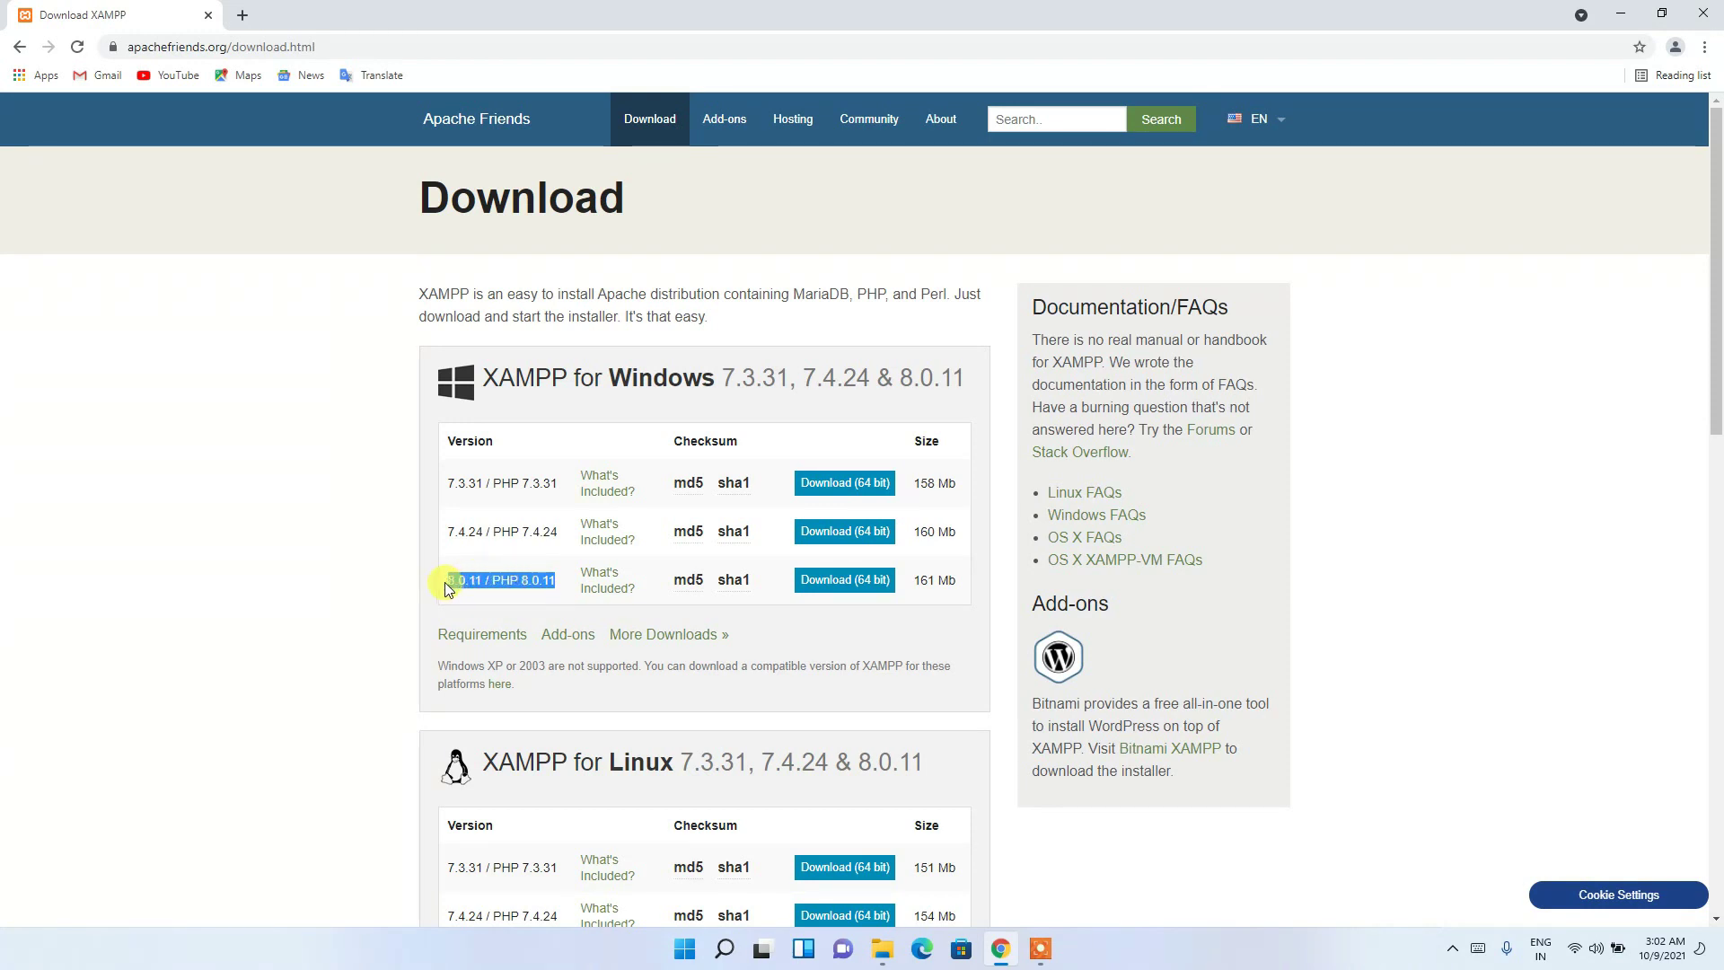
left_click(499, 582)
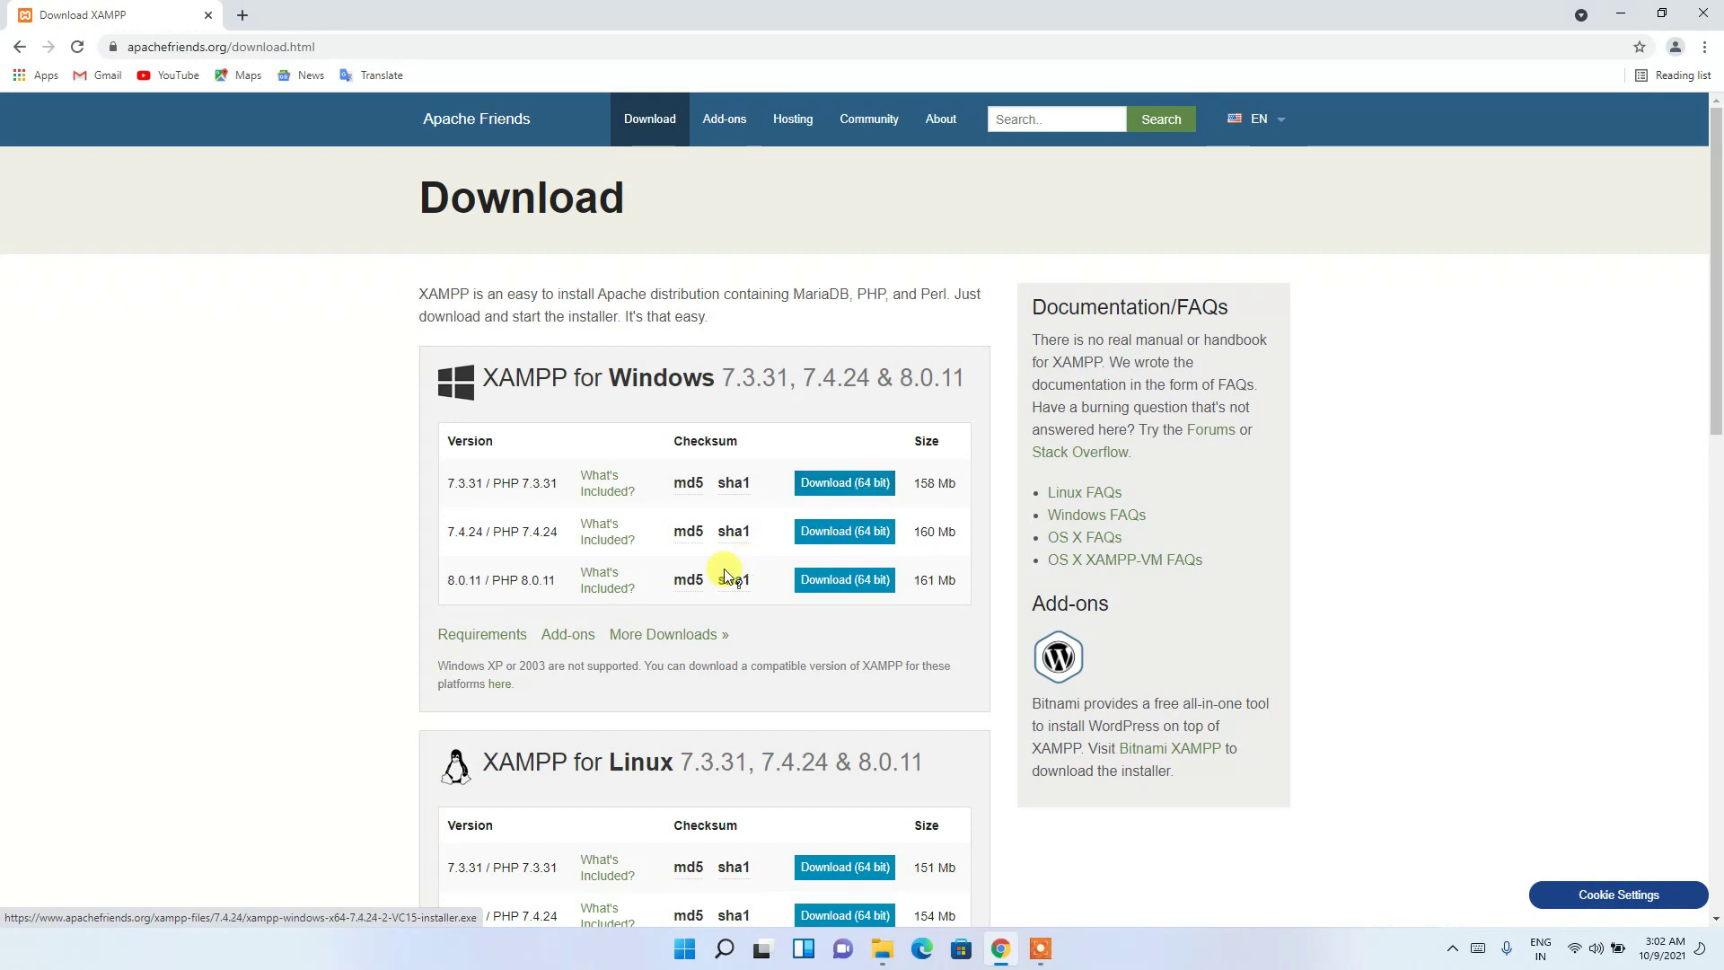
left_click(831, 586)
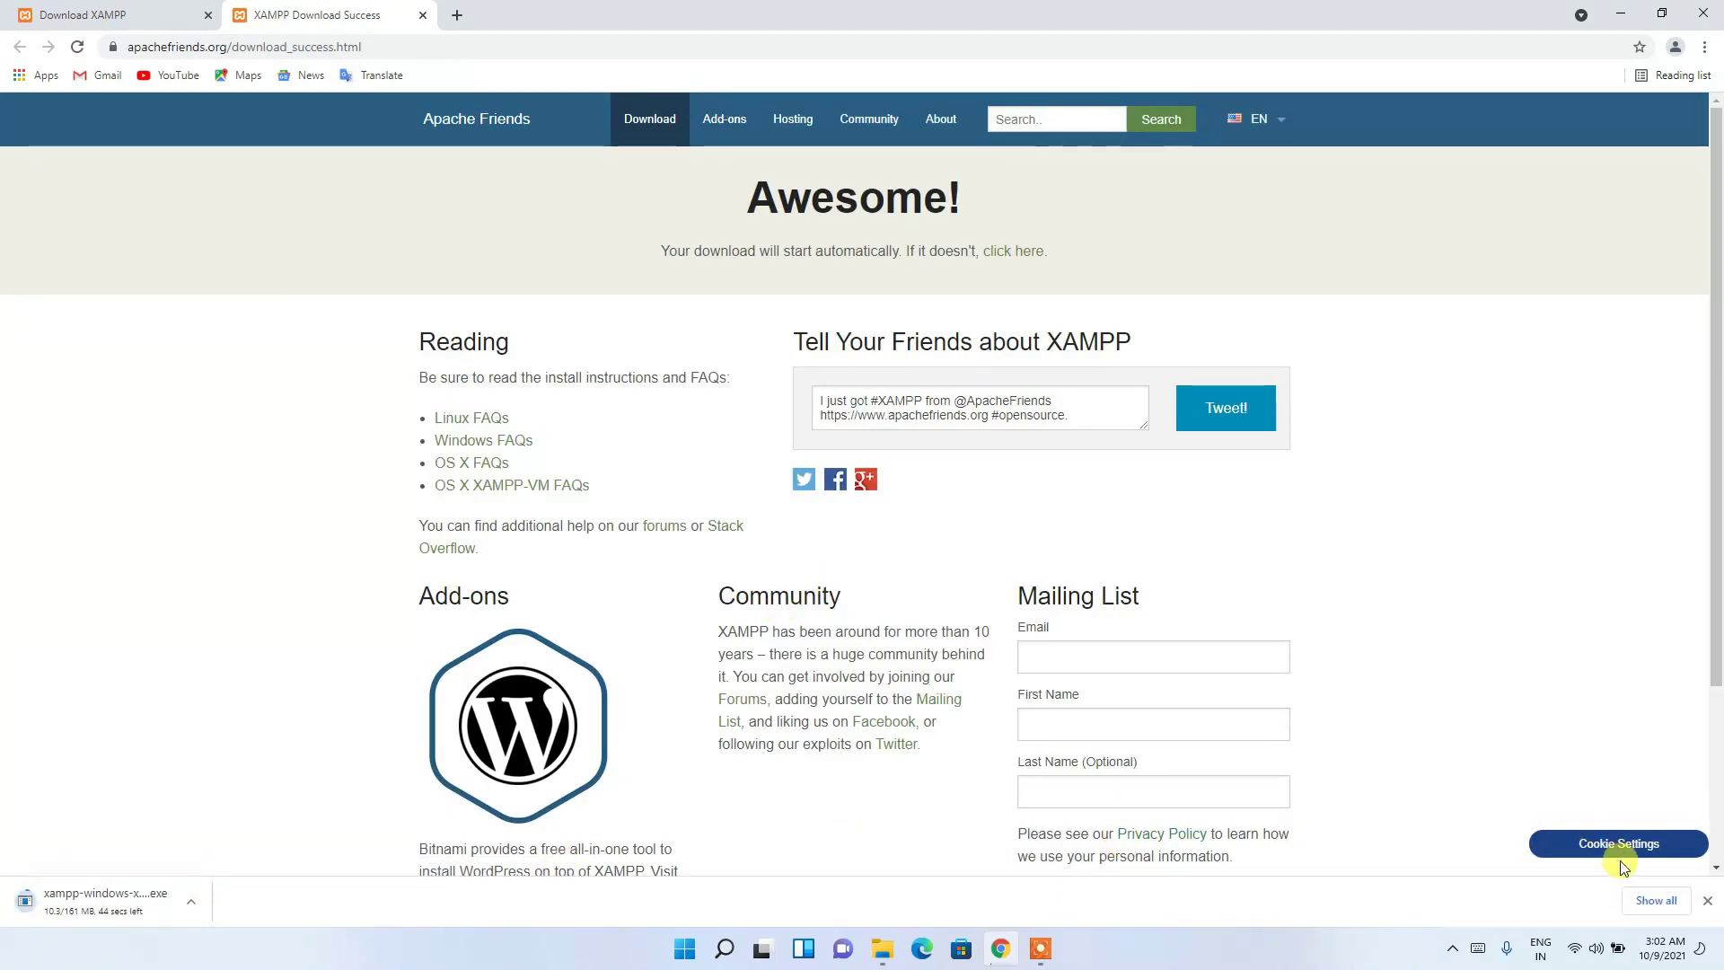
- Pause, cancel and remove the installer download, then bring up the Downloads\Software folder
left_click(1657, 900)
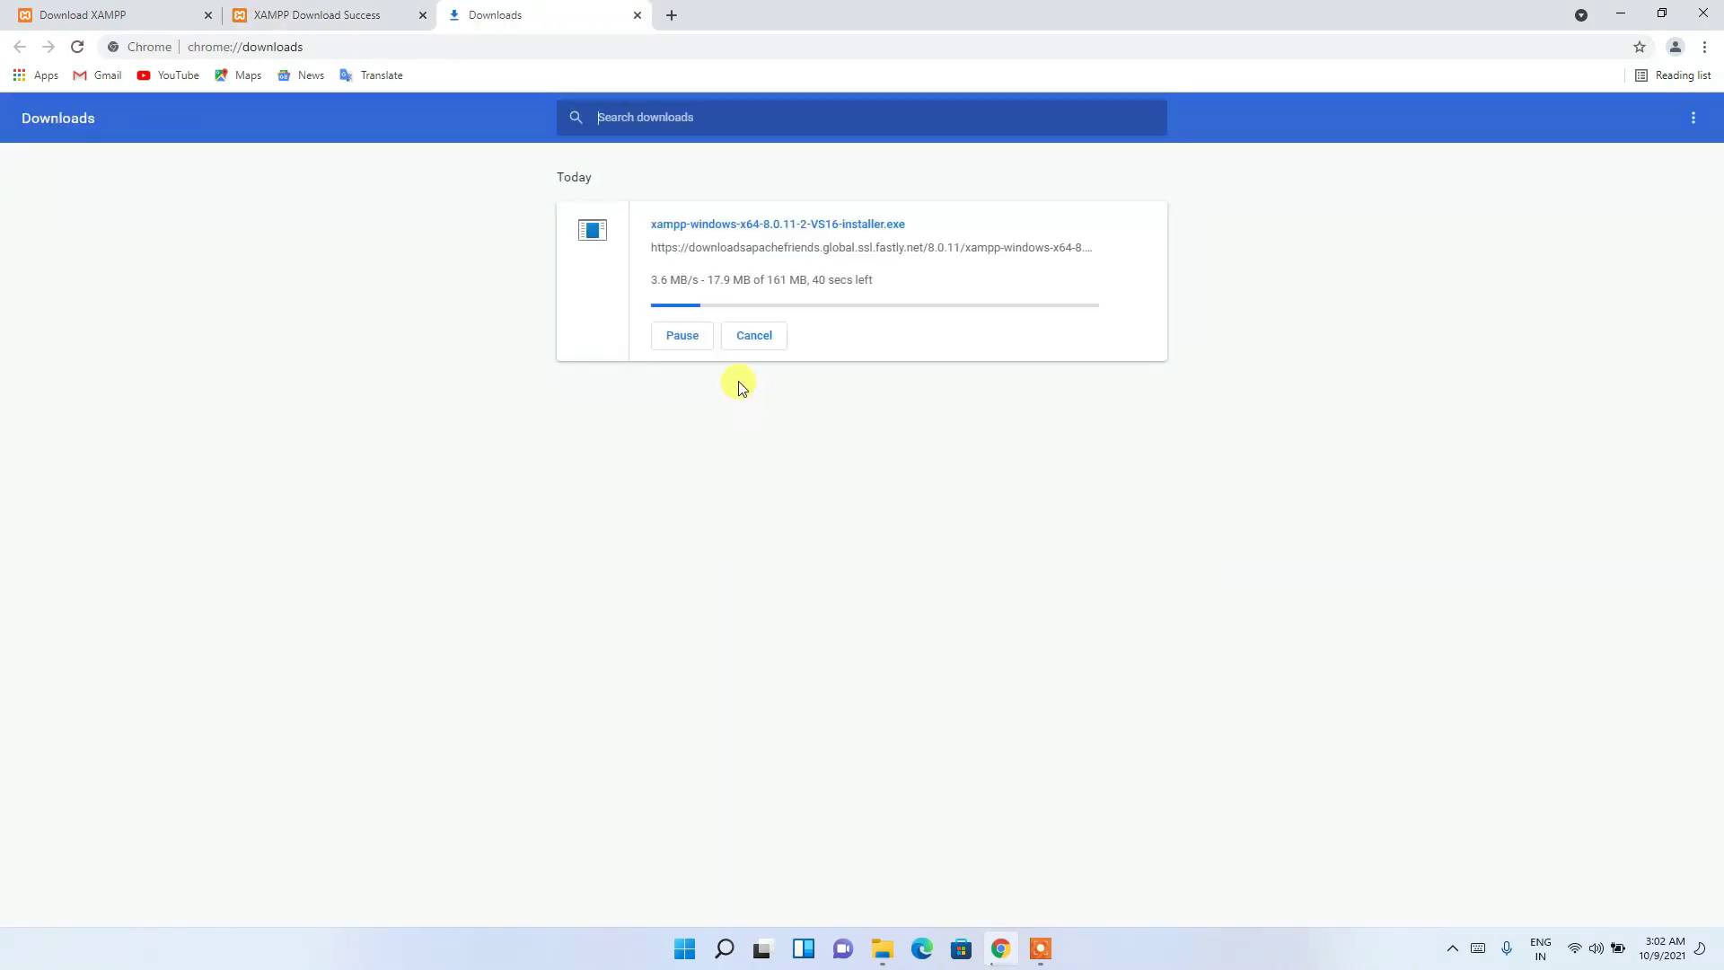
left_click(685, 338)
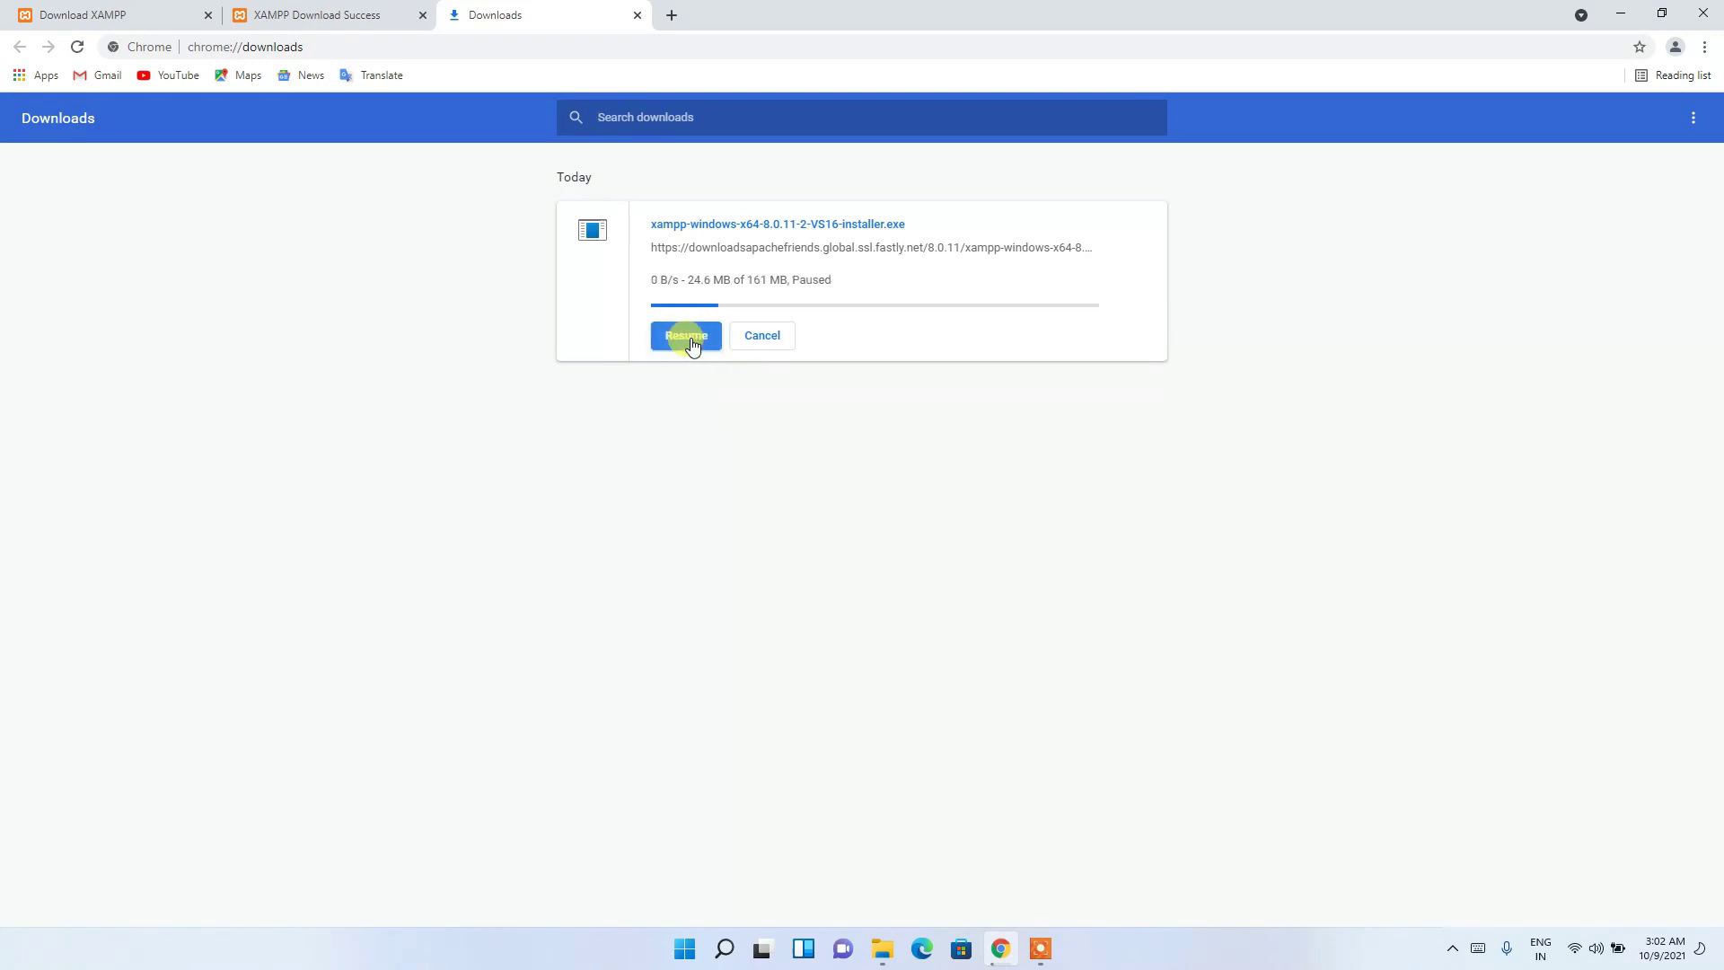
left_click(761, 336)
left_click(1142, 223)
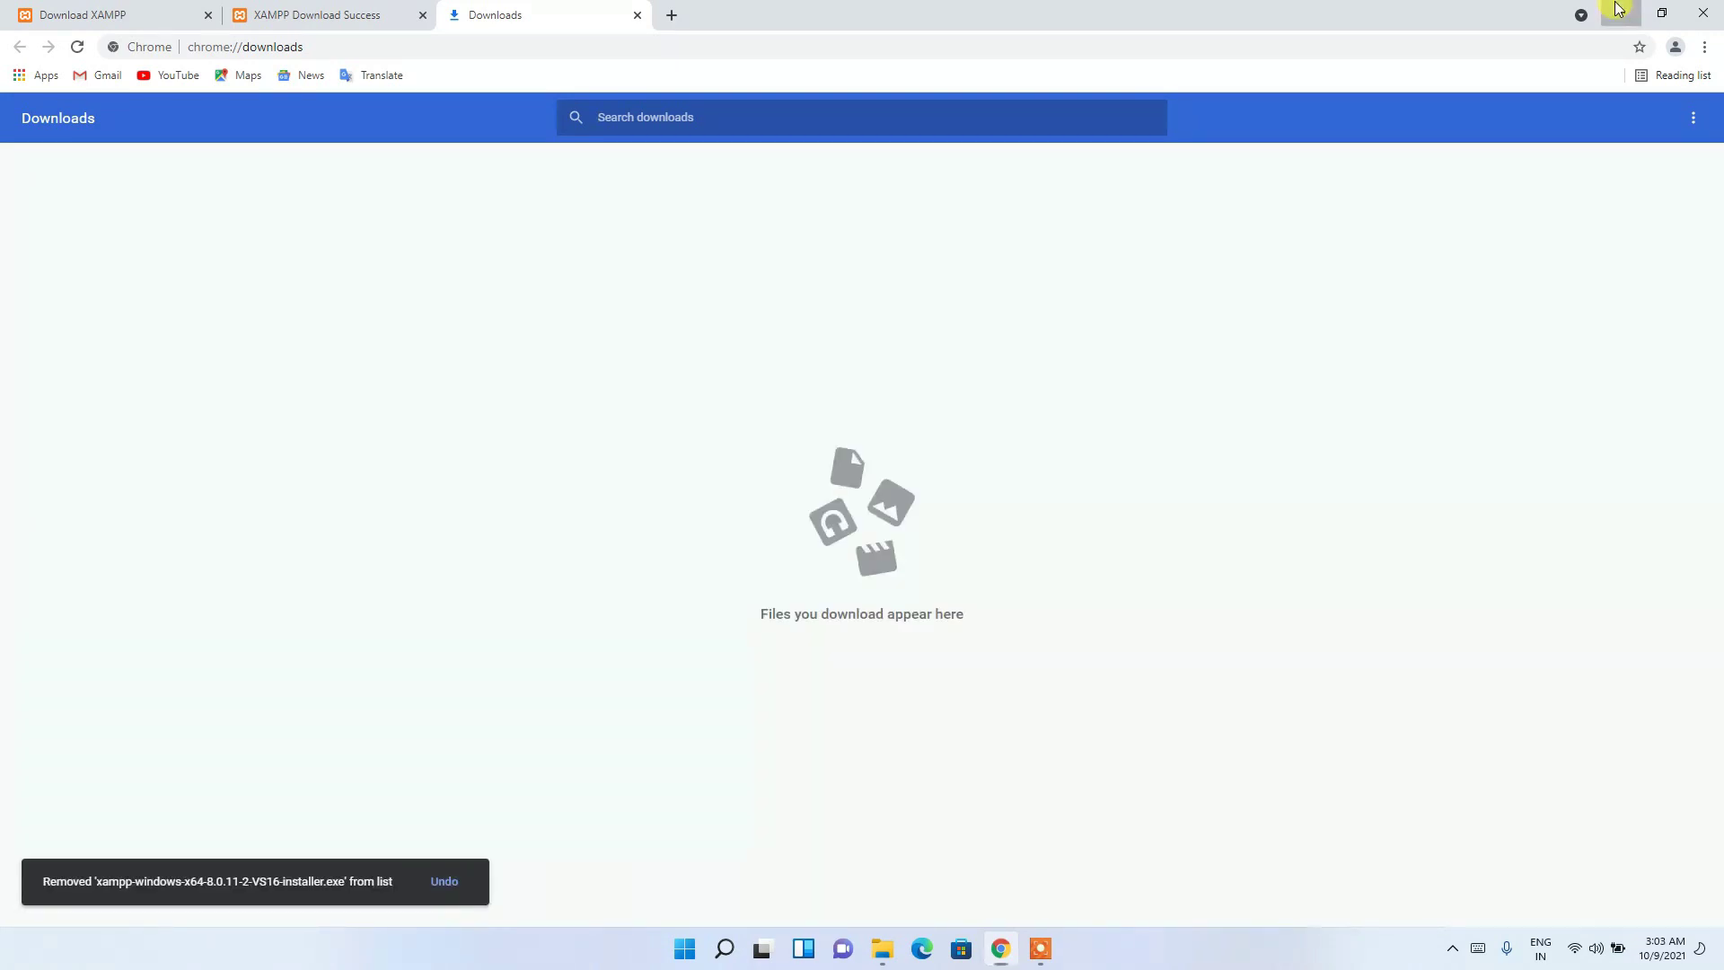
left_click(1620, 9)
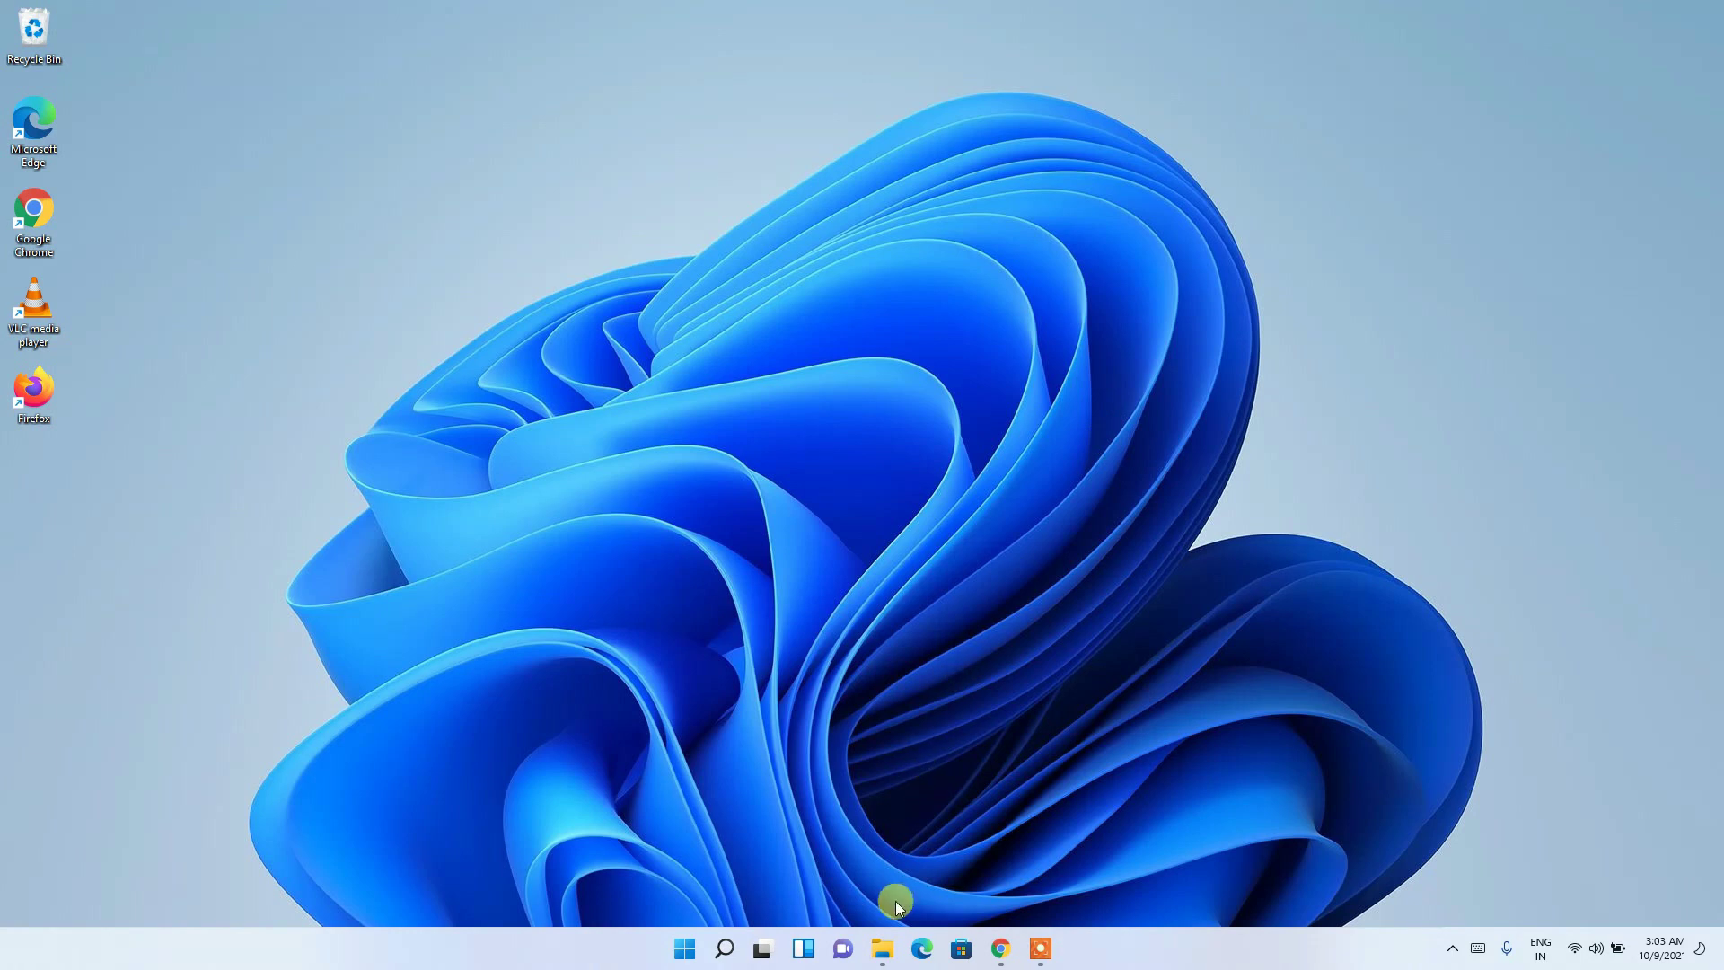
left_click(883, 949)
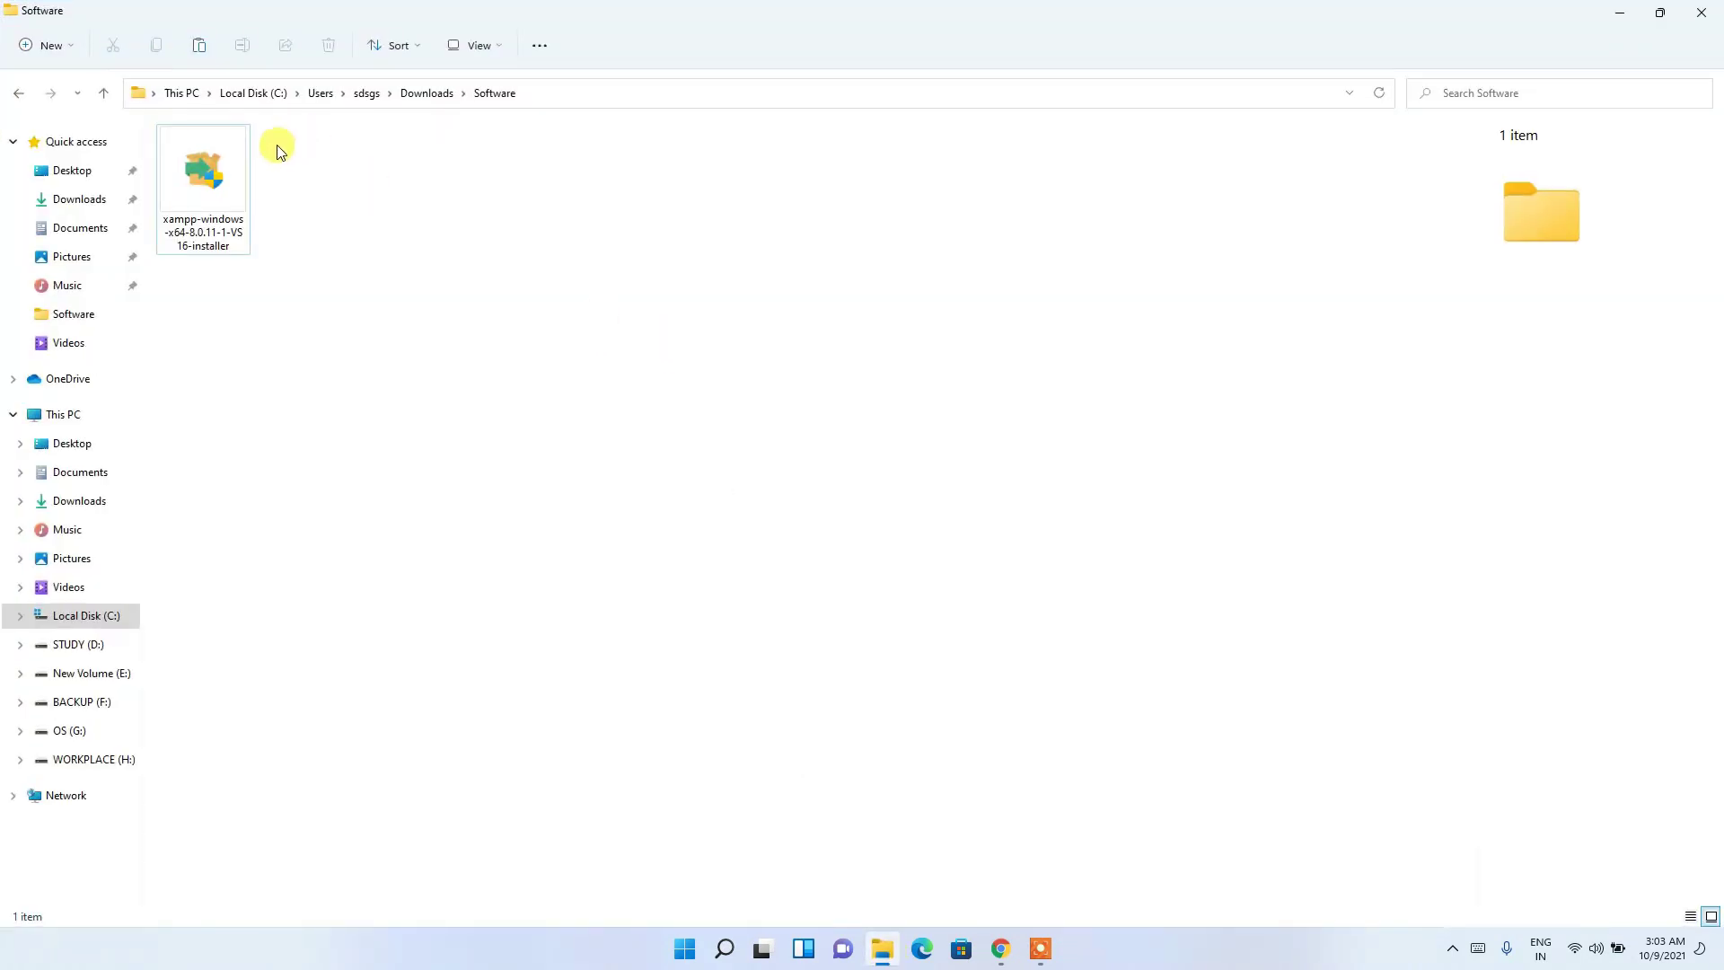
- Run the xampp-windows-x64-8.0.11 installer from Downloads\Software and advance to Select Components
left_click(220, 184)
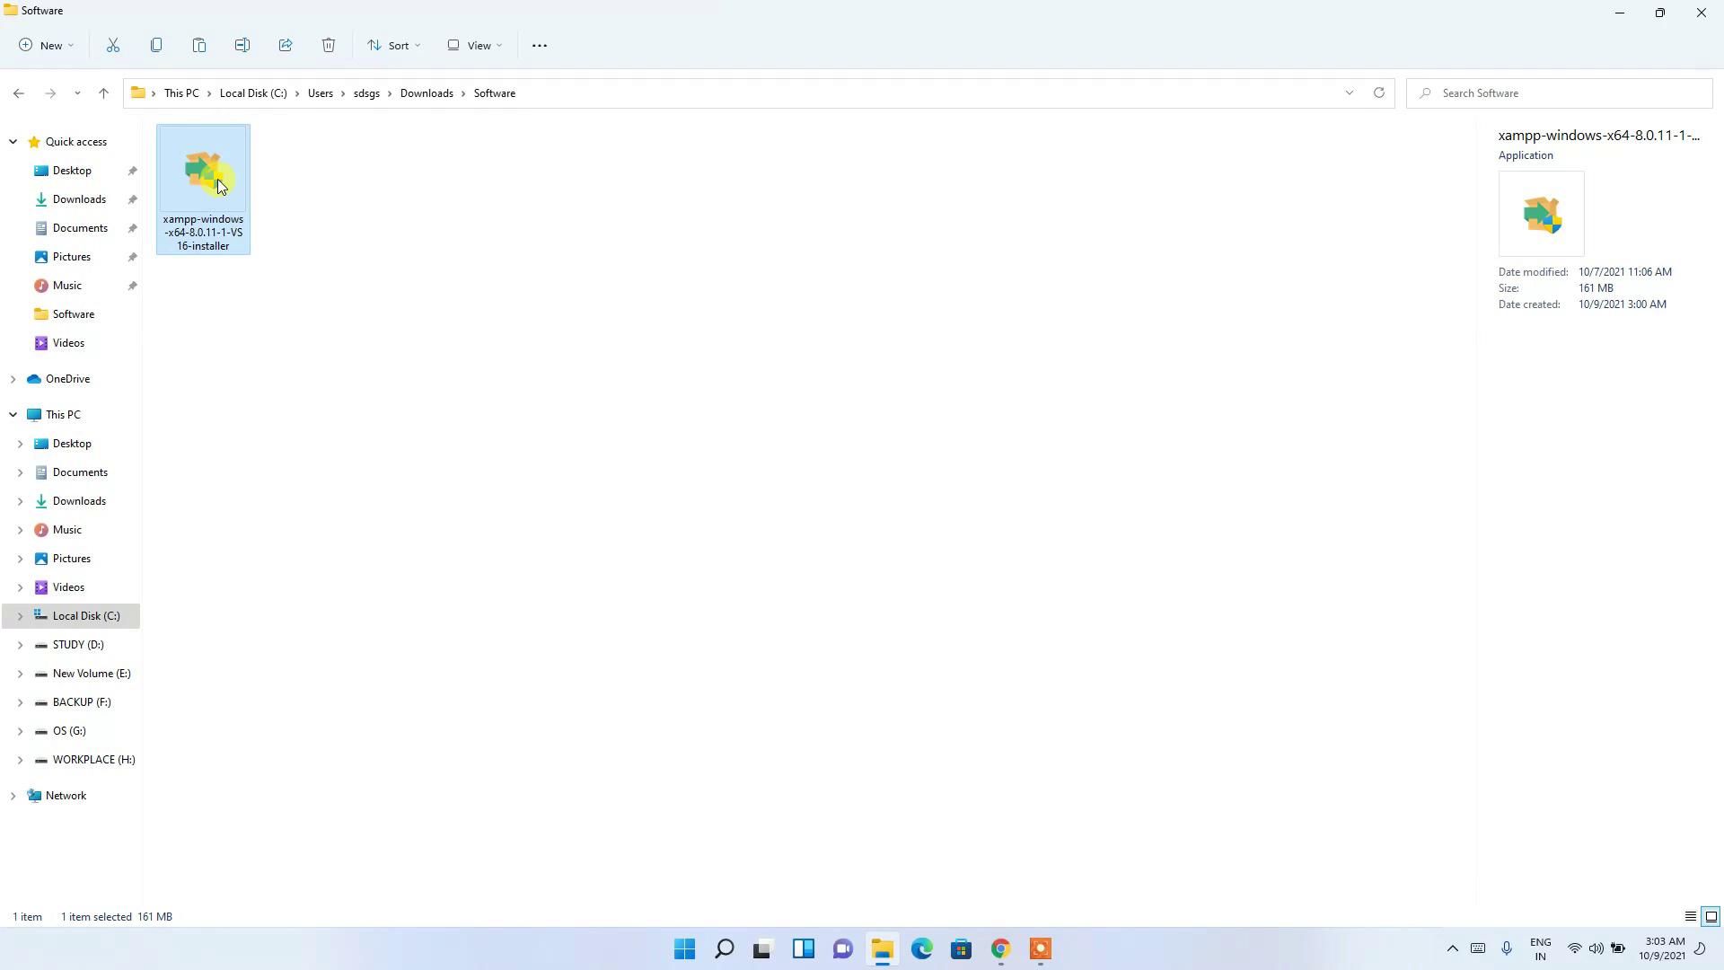
double_click(218, 184)
left_click(1625, 17)
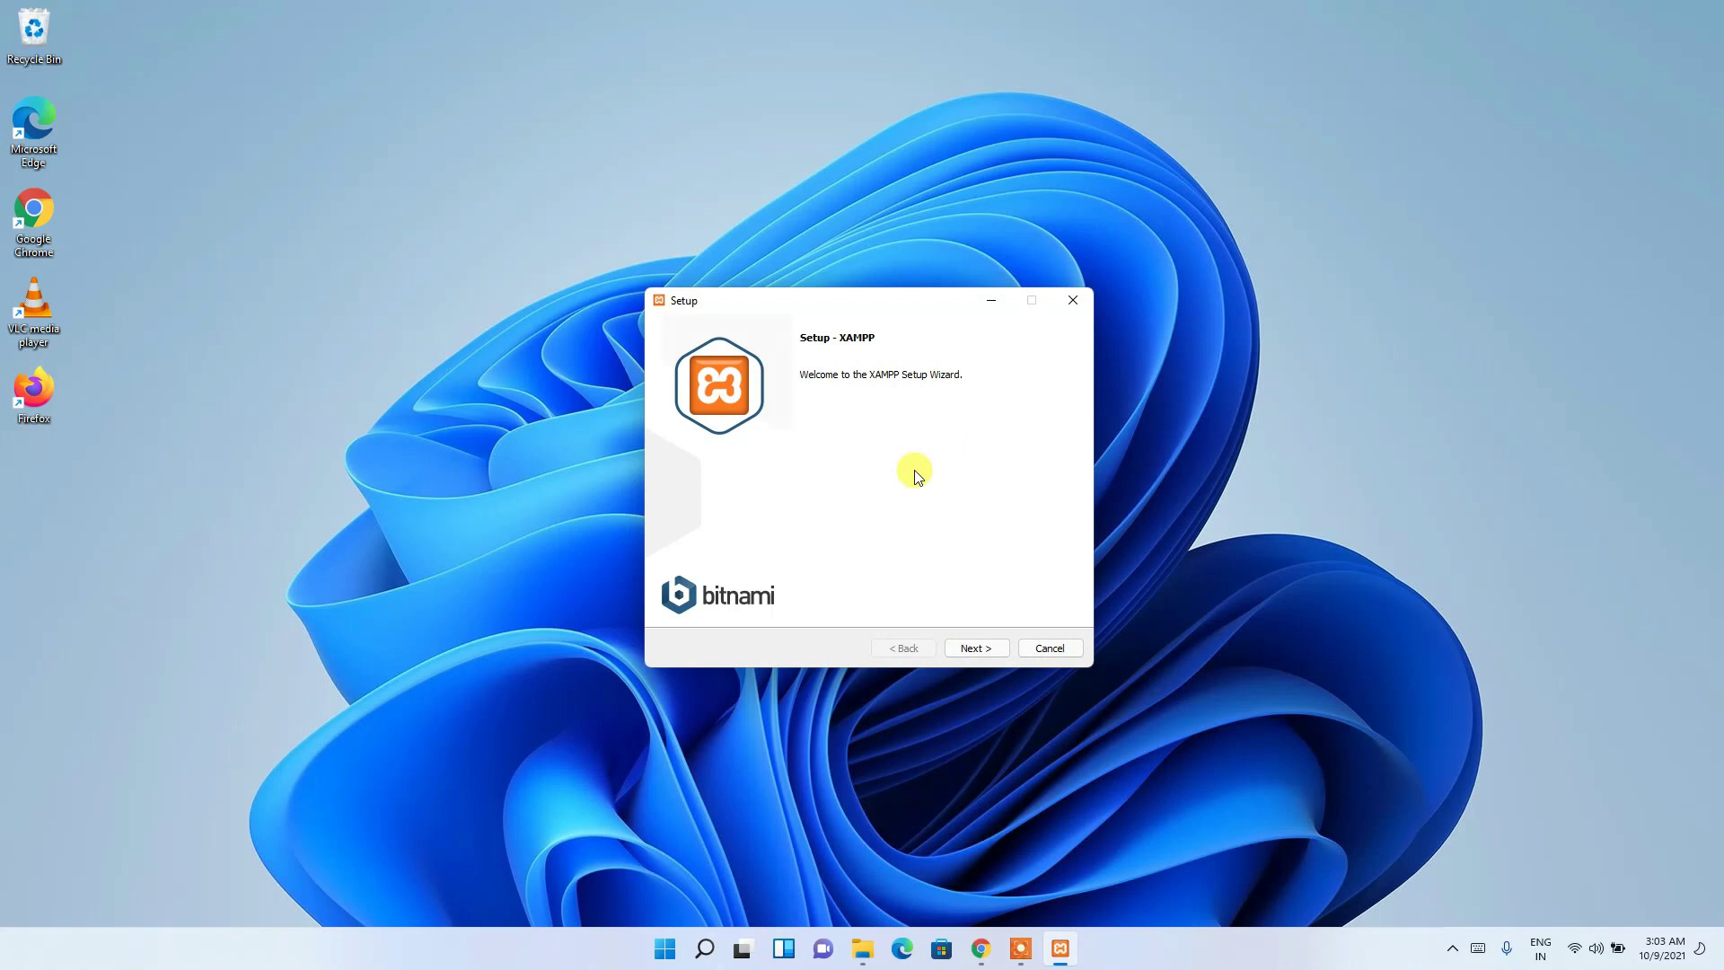
left_click(990, 652)
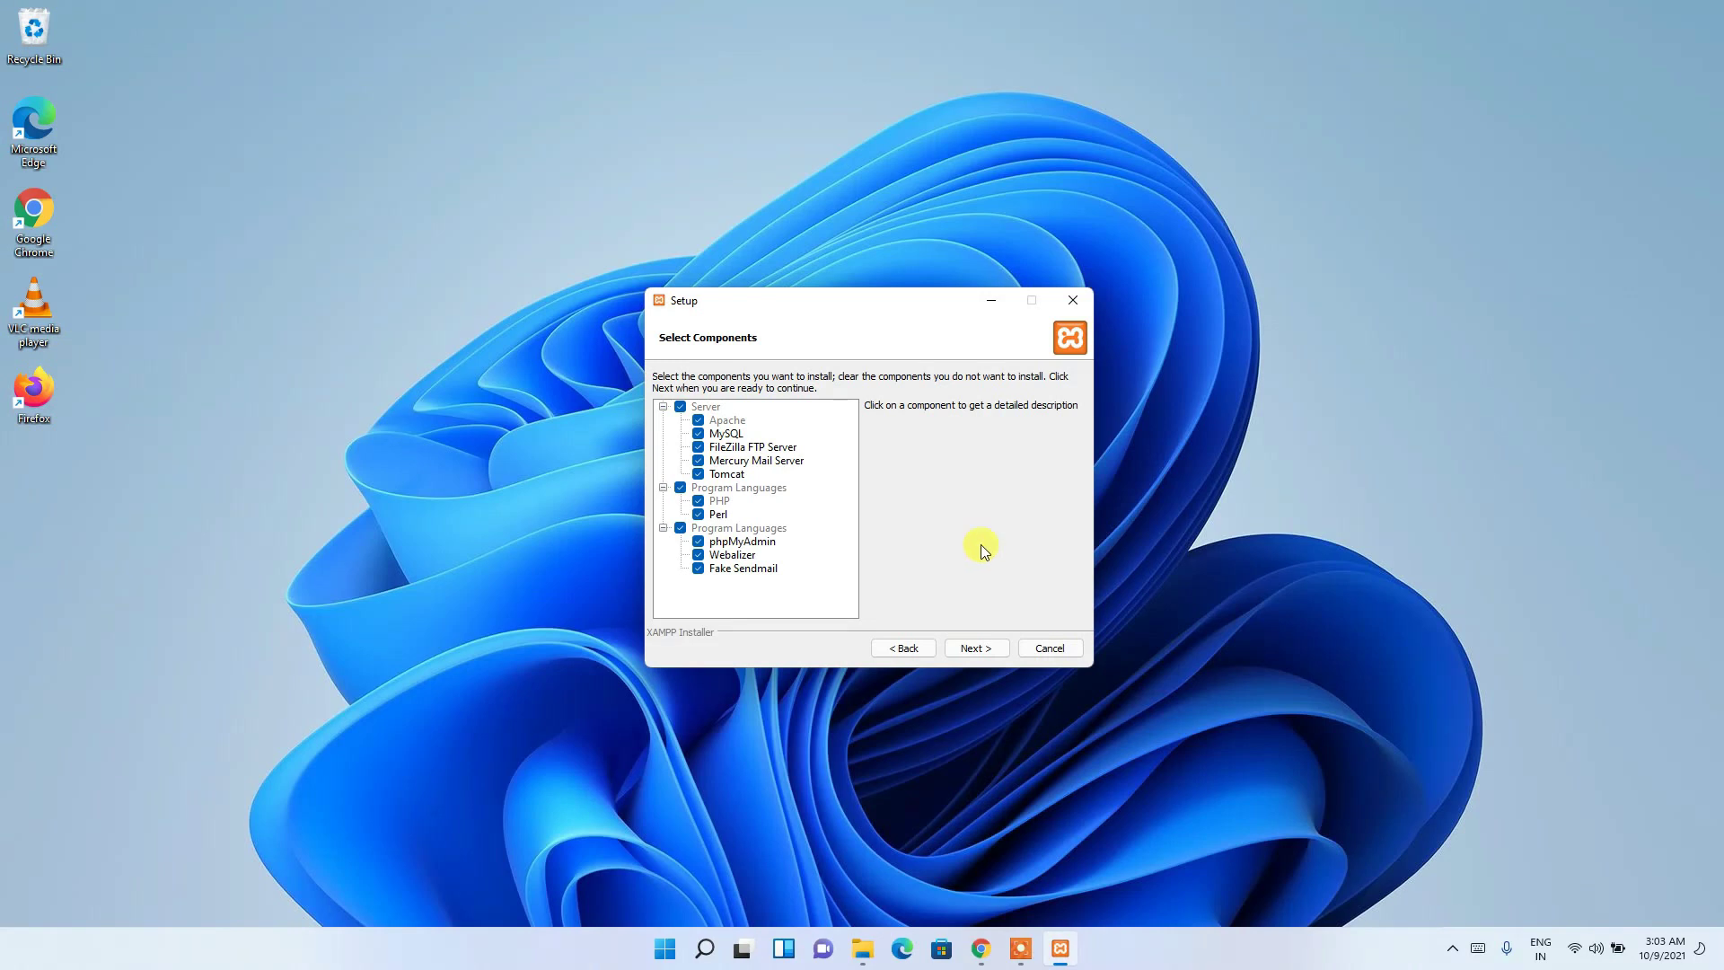
- Keep all components, install to C:\xampp with English as language, and continue past Bitnami
left_click(975, 648)
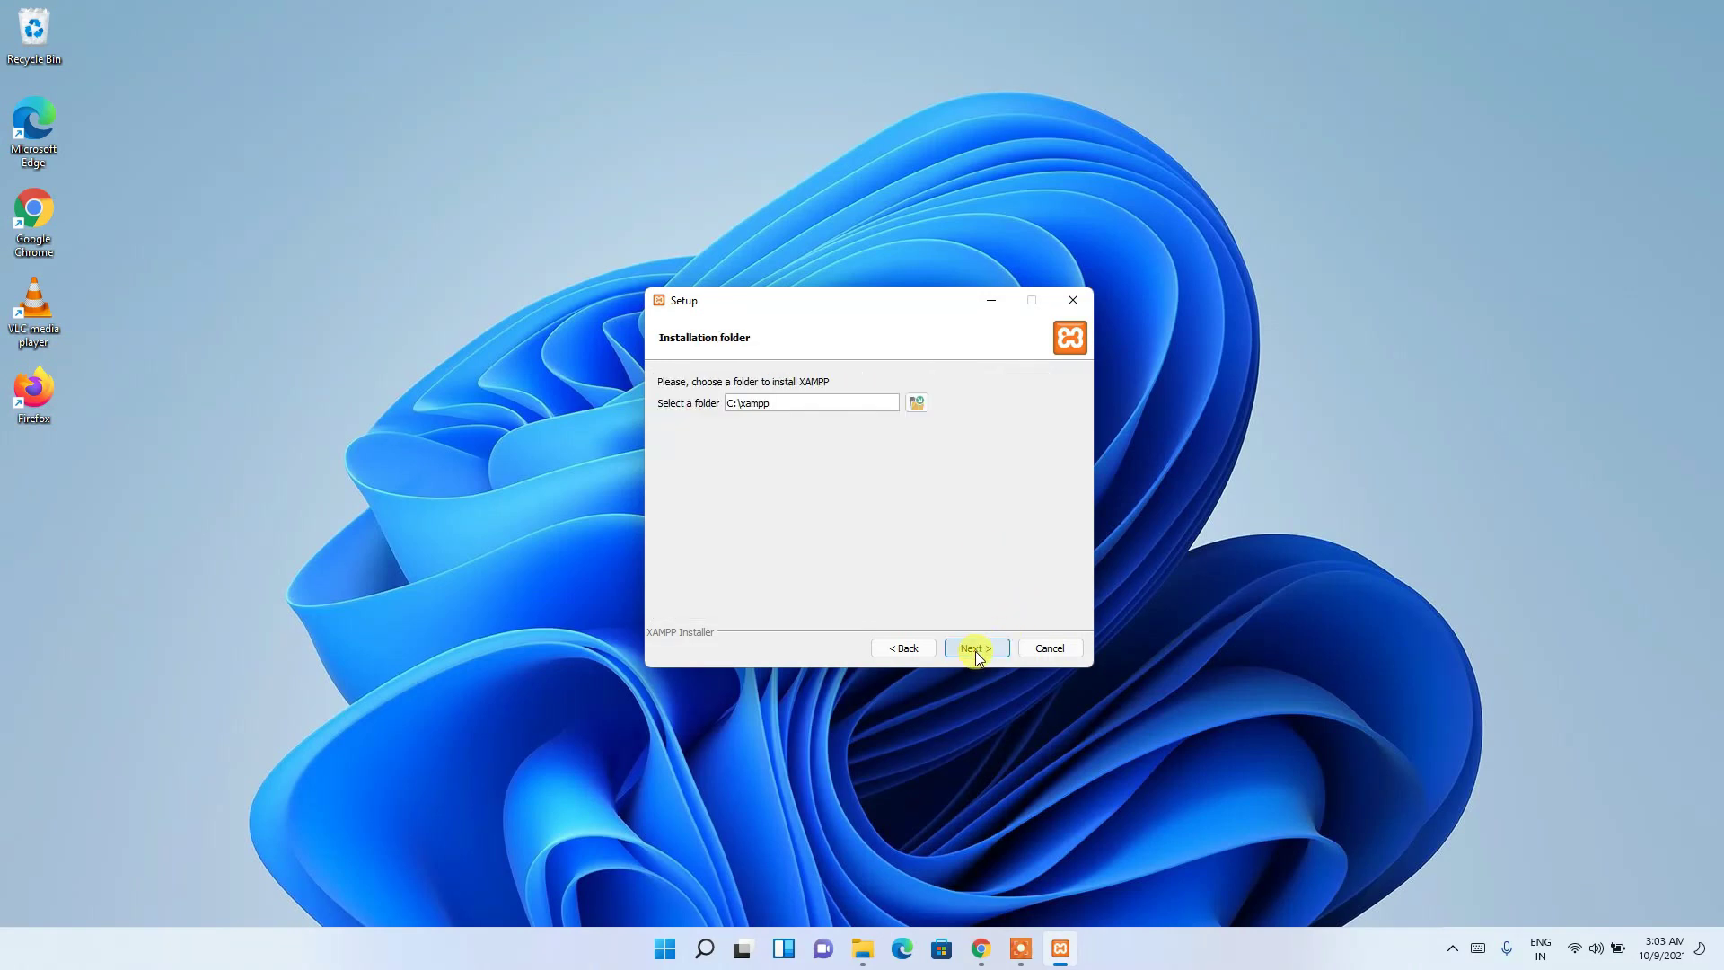
double_click(757, 402)
left_click_drag(725, 403, 732, 402)
left_click(984, 647)
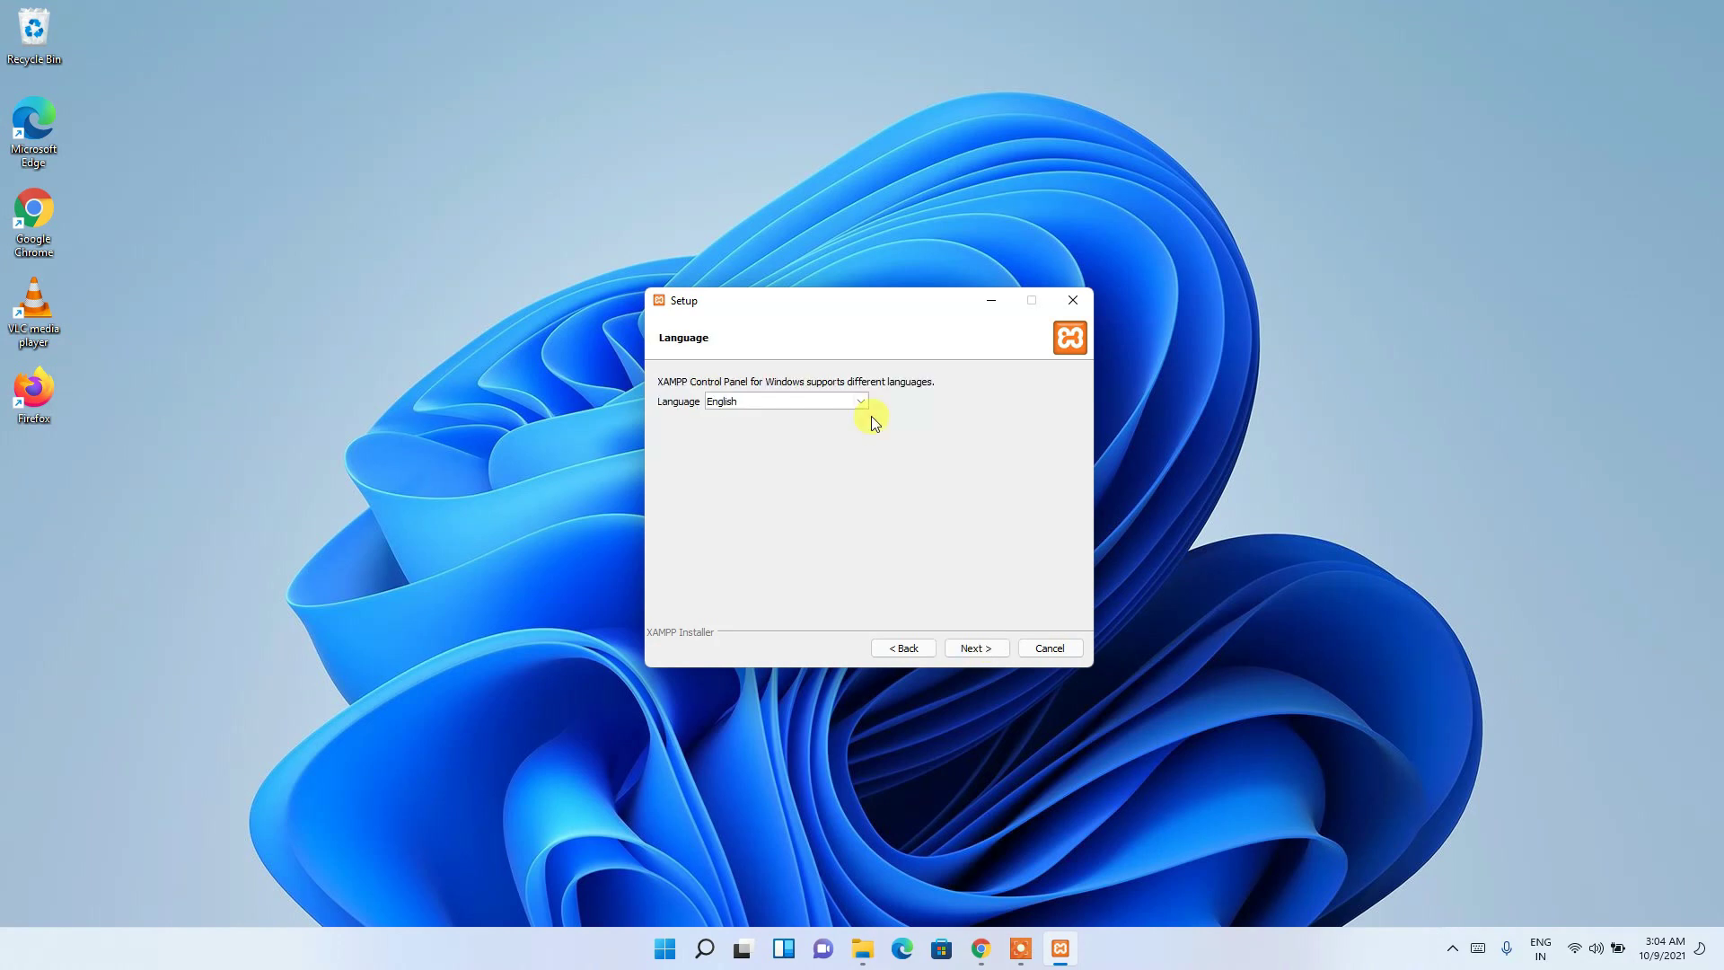
left_click(857, 402)
left_click(859, 403)
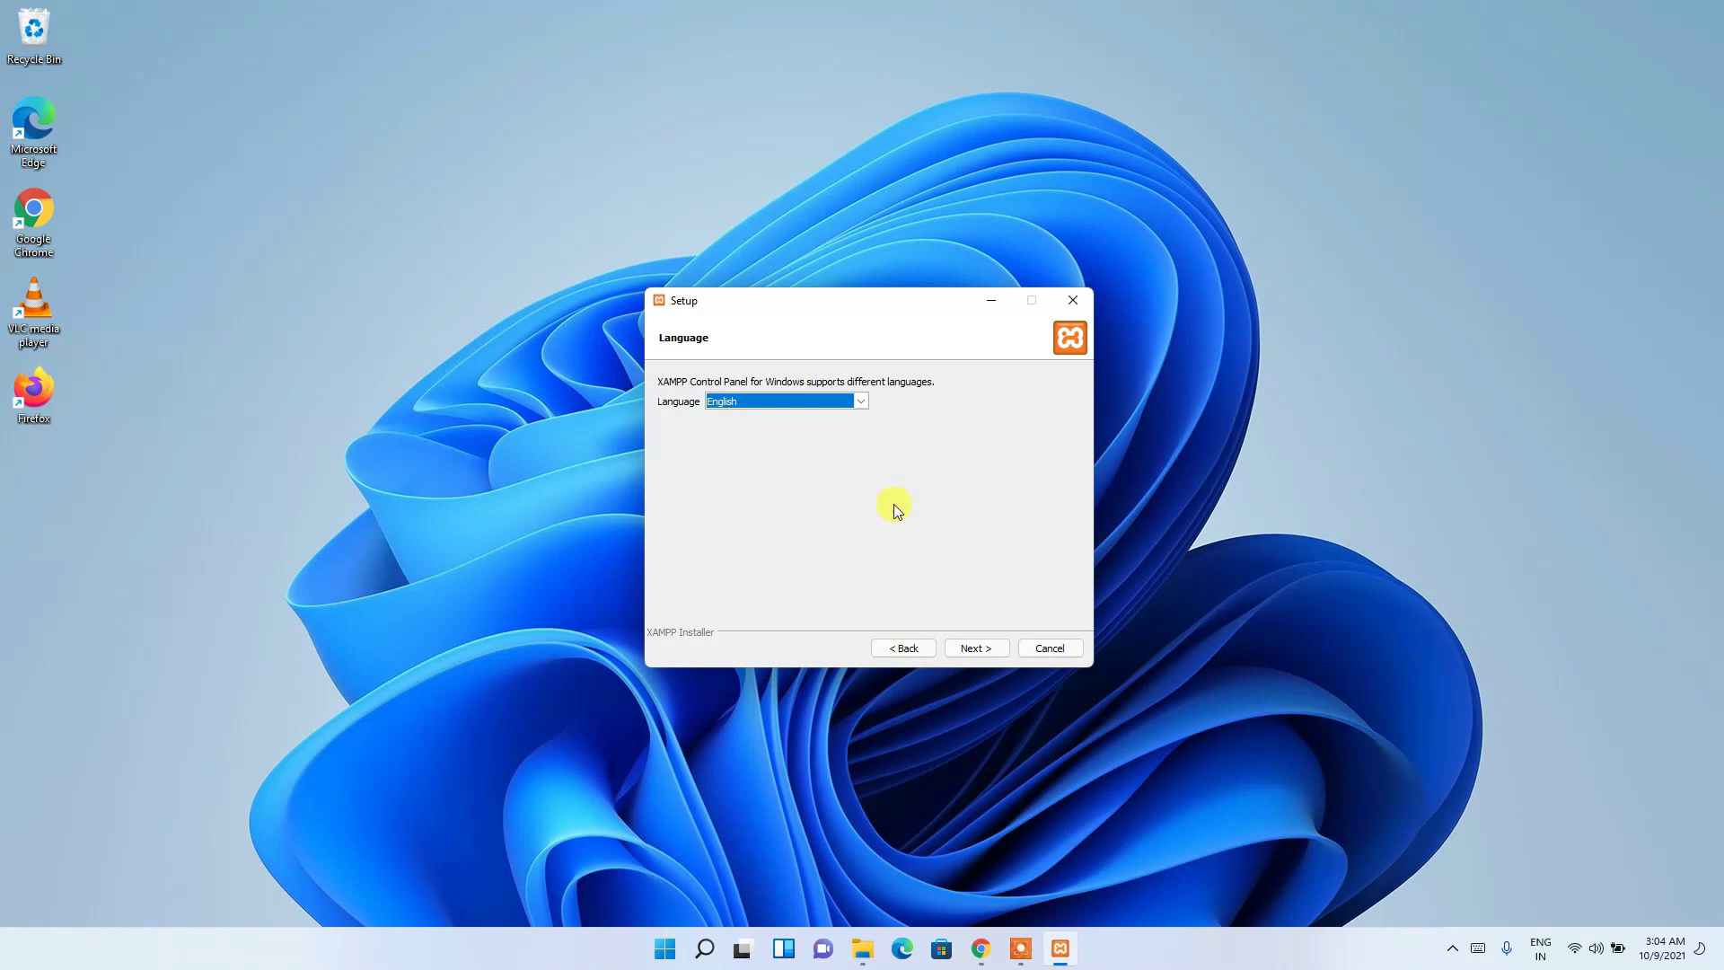
left_click(974, 637)
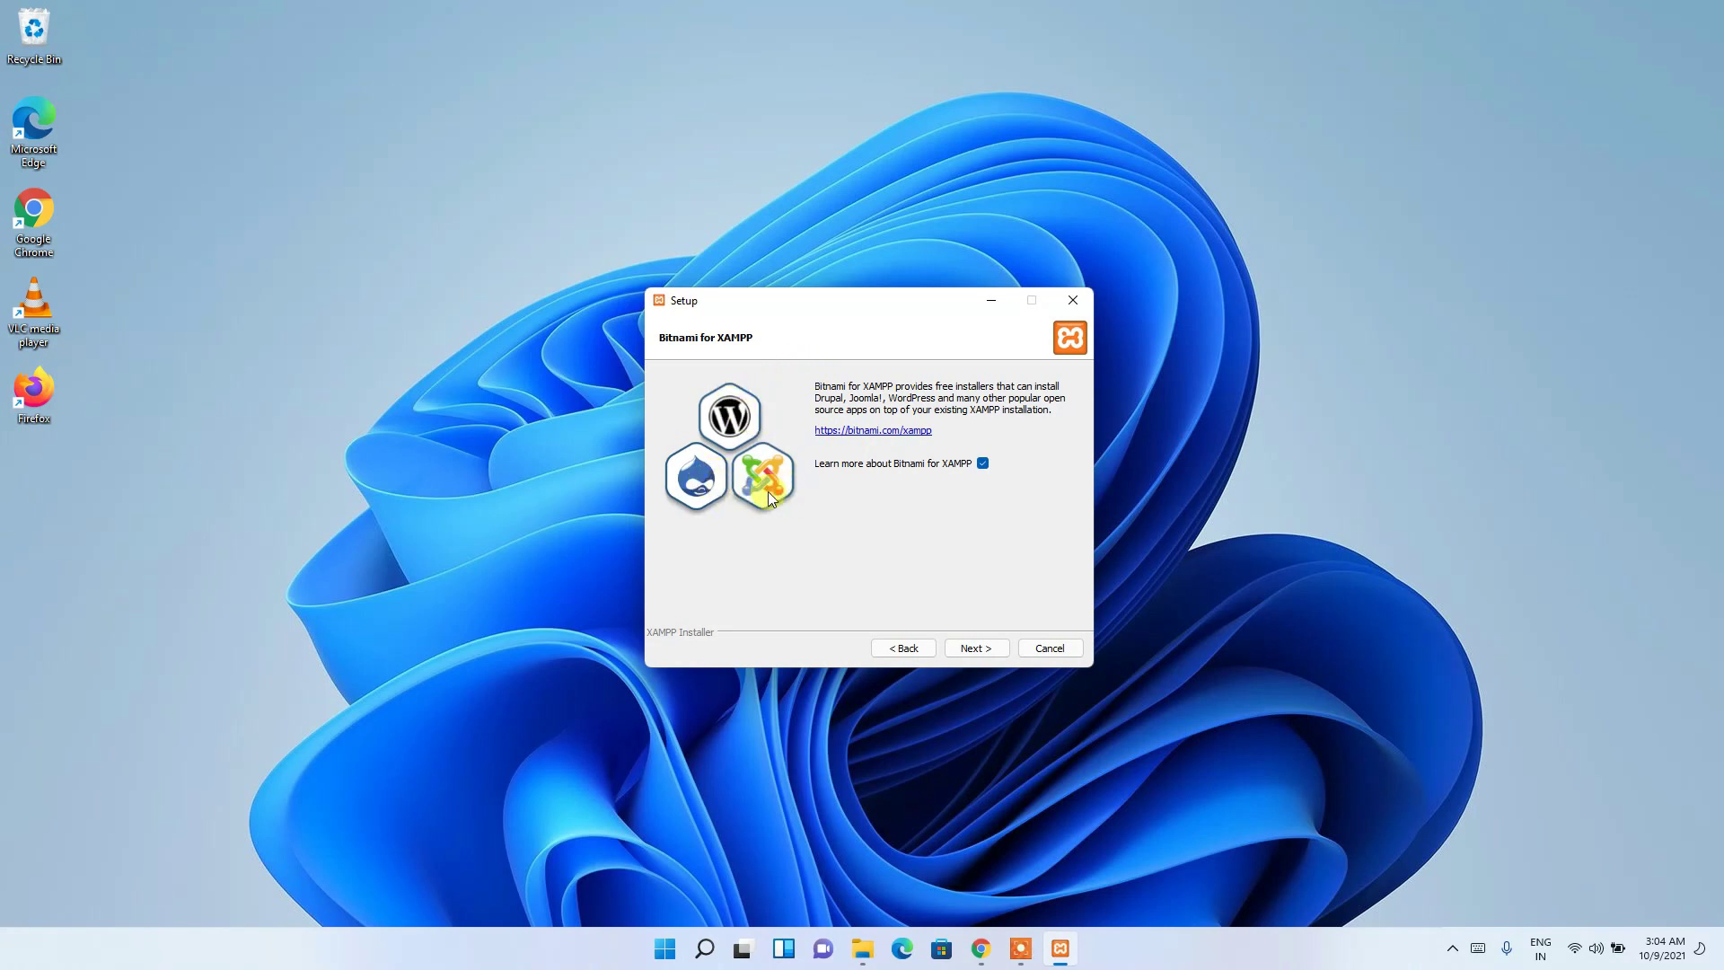
left_click(977, 648)
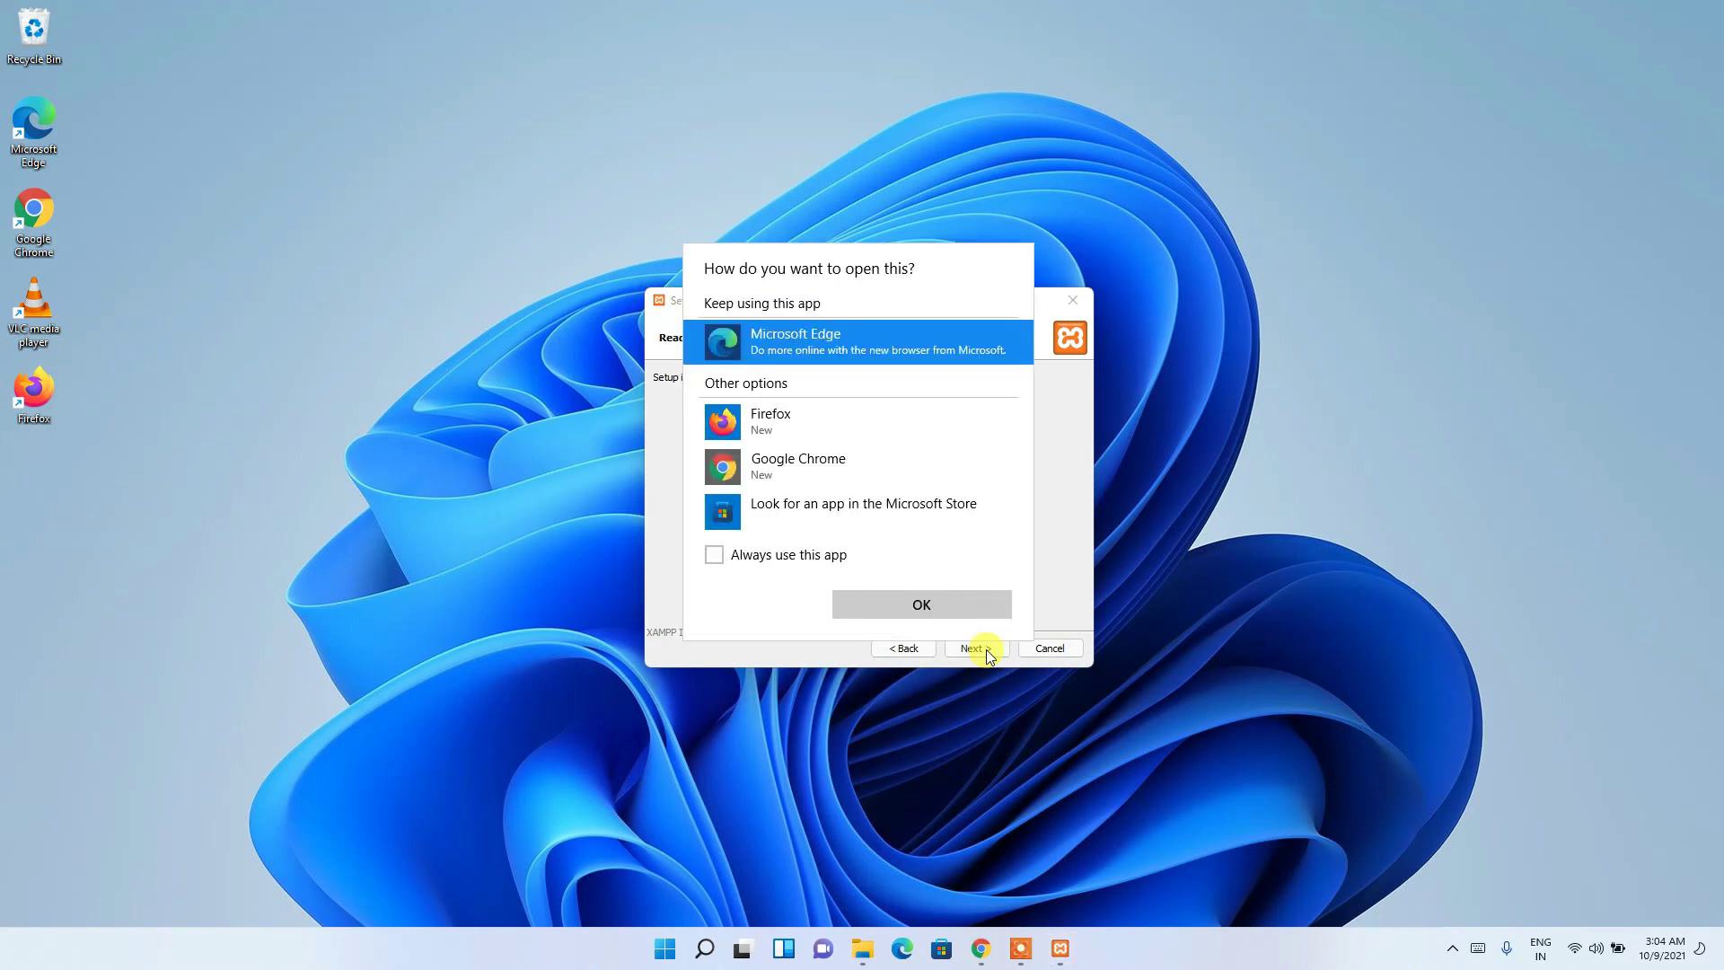
- Open the Bitnami for XAMPP link in Google Chrome, scroll the modules page, then hide Chrome
left_click(828, 482)
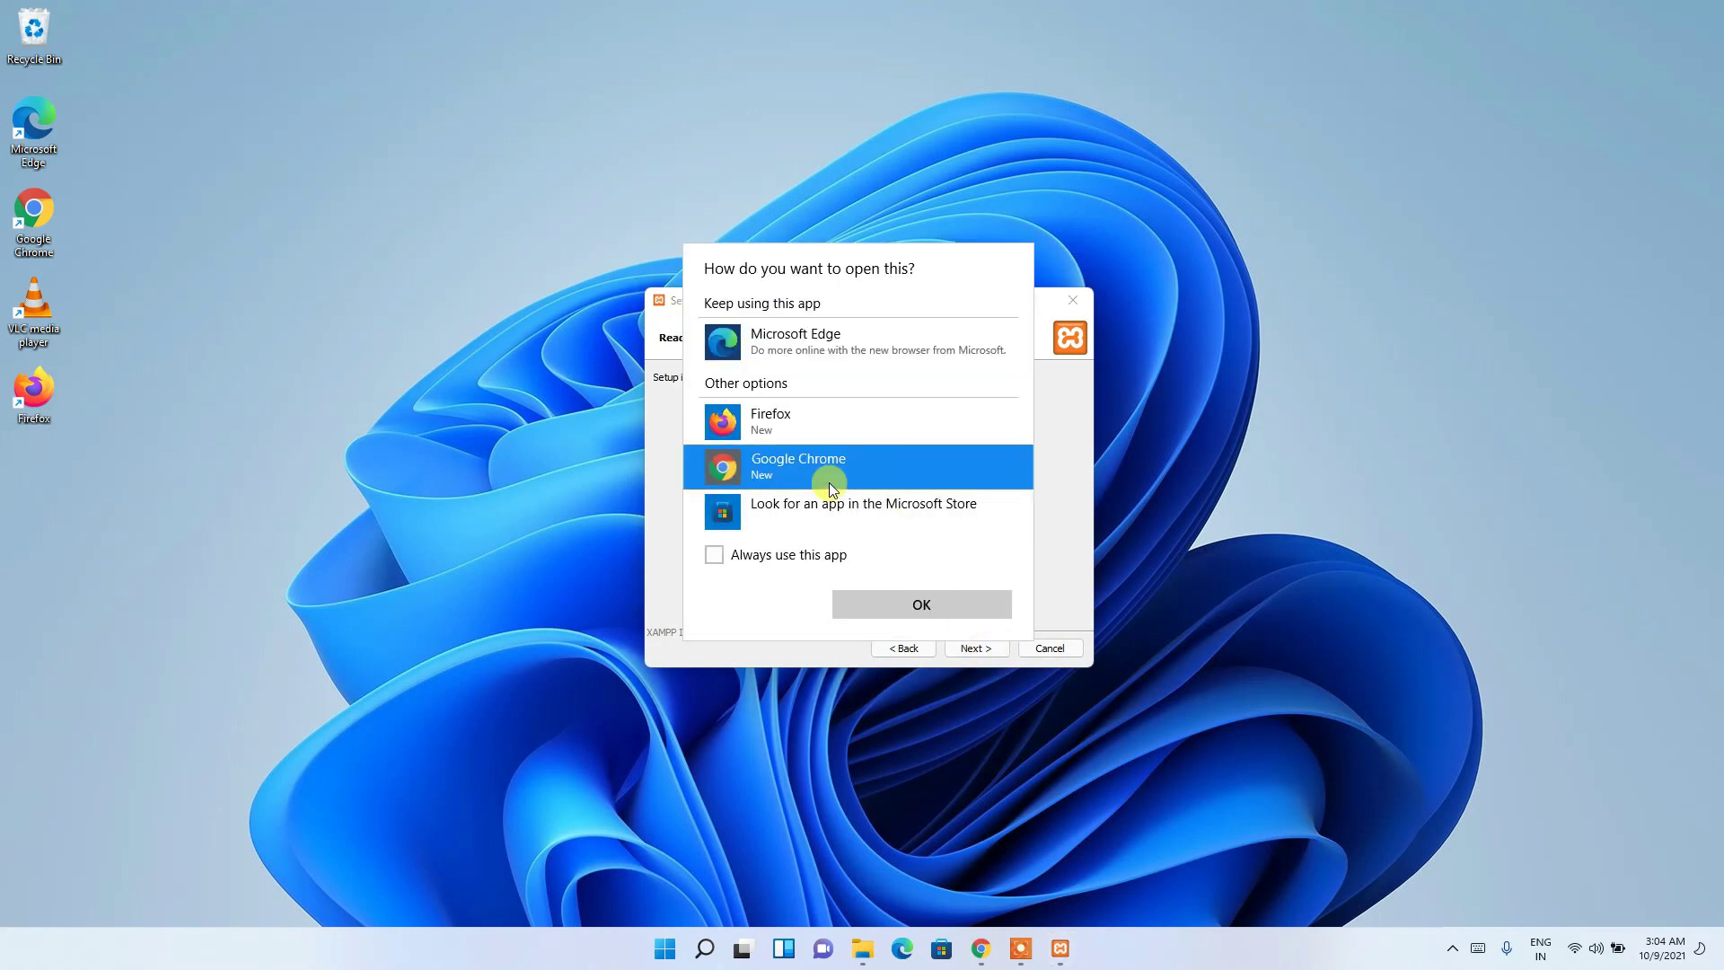
left_click(922, 605)
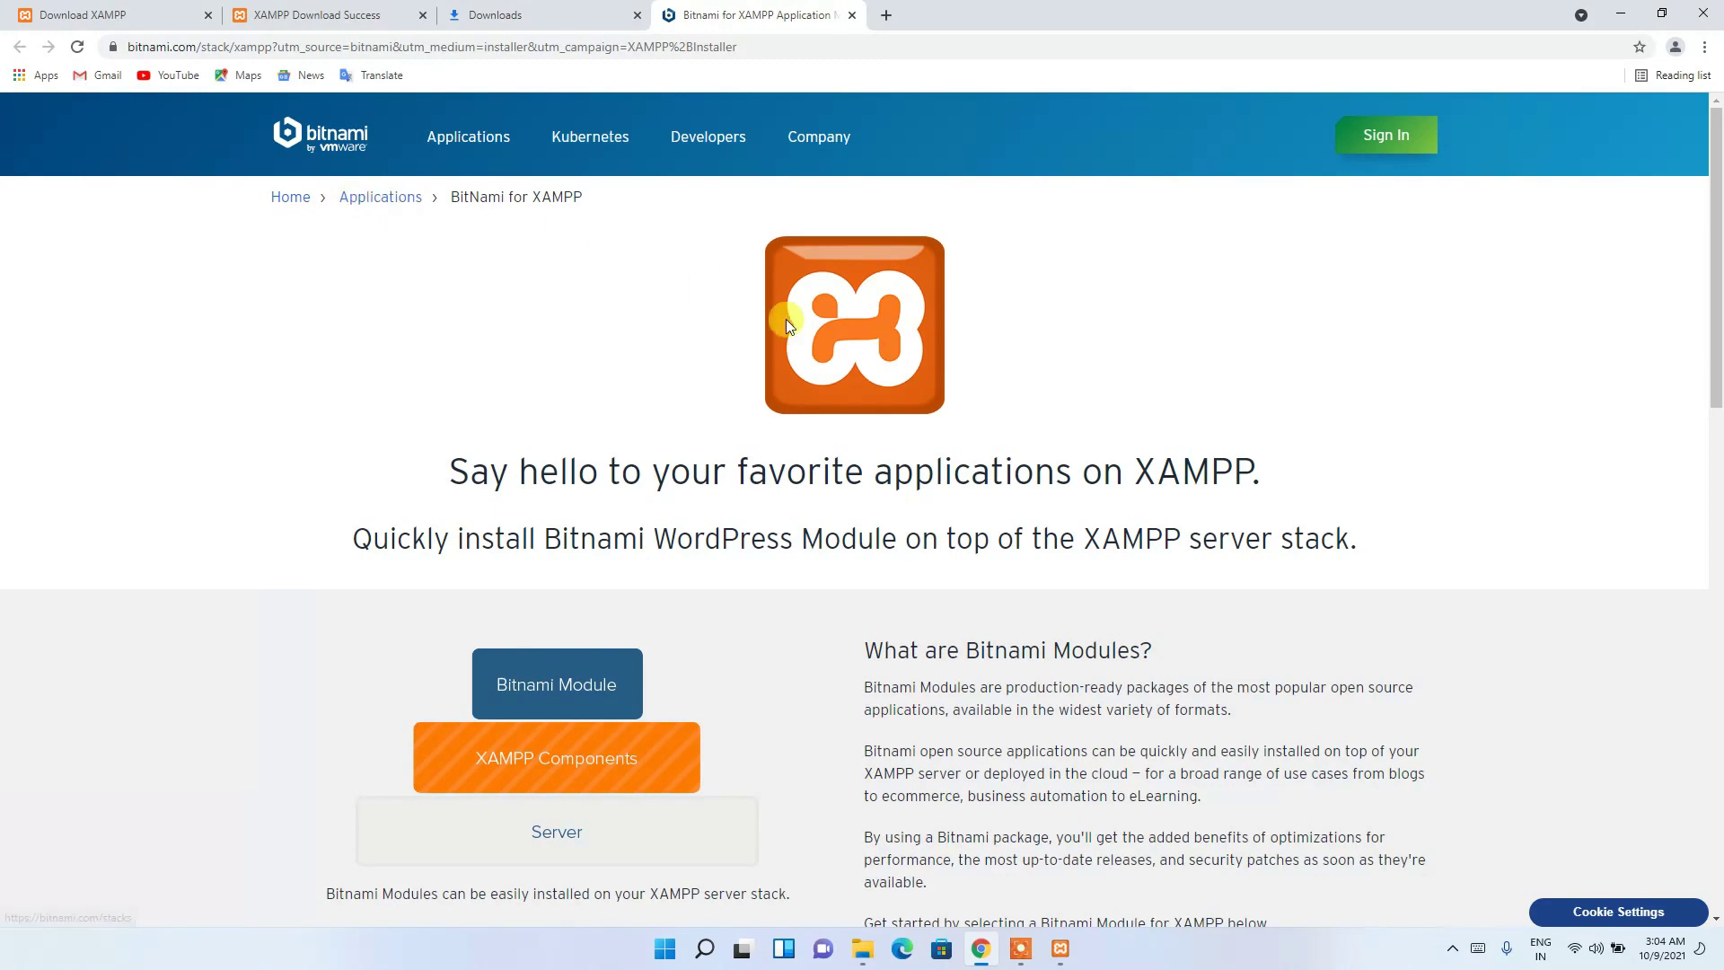
left_click_drag(1715, 241, 1717, 590)
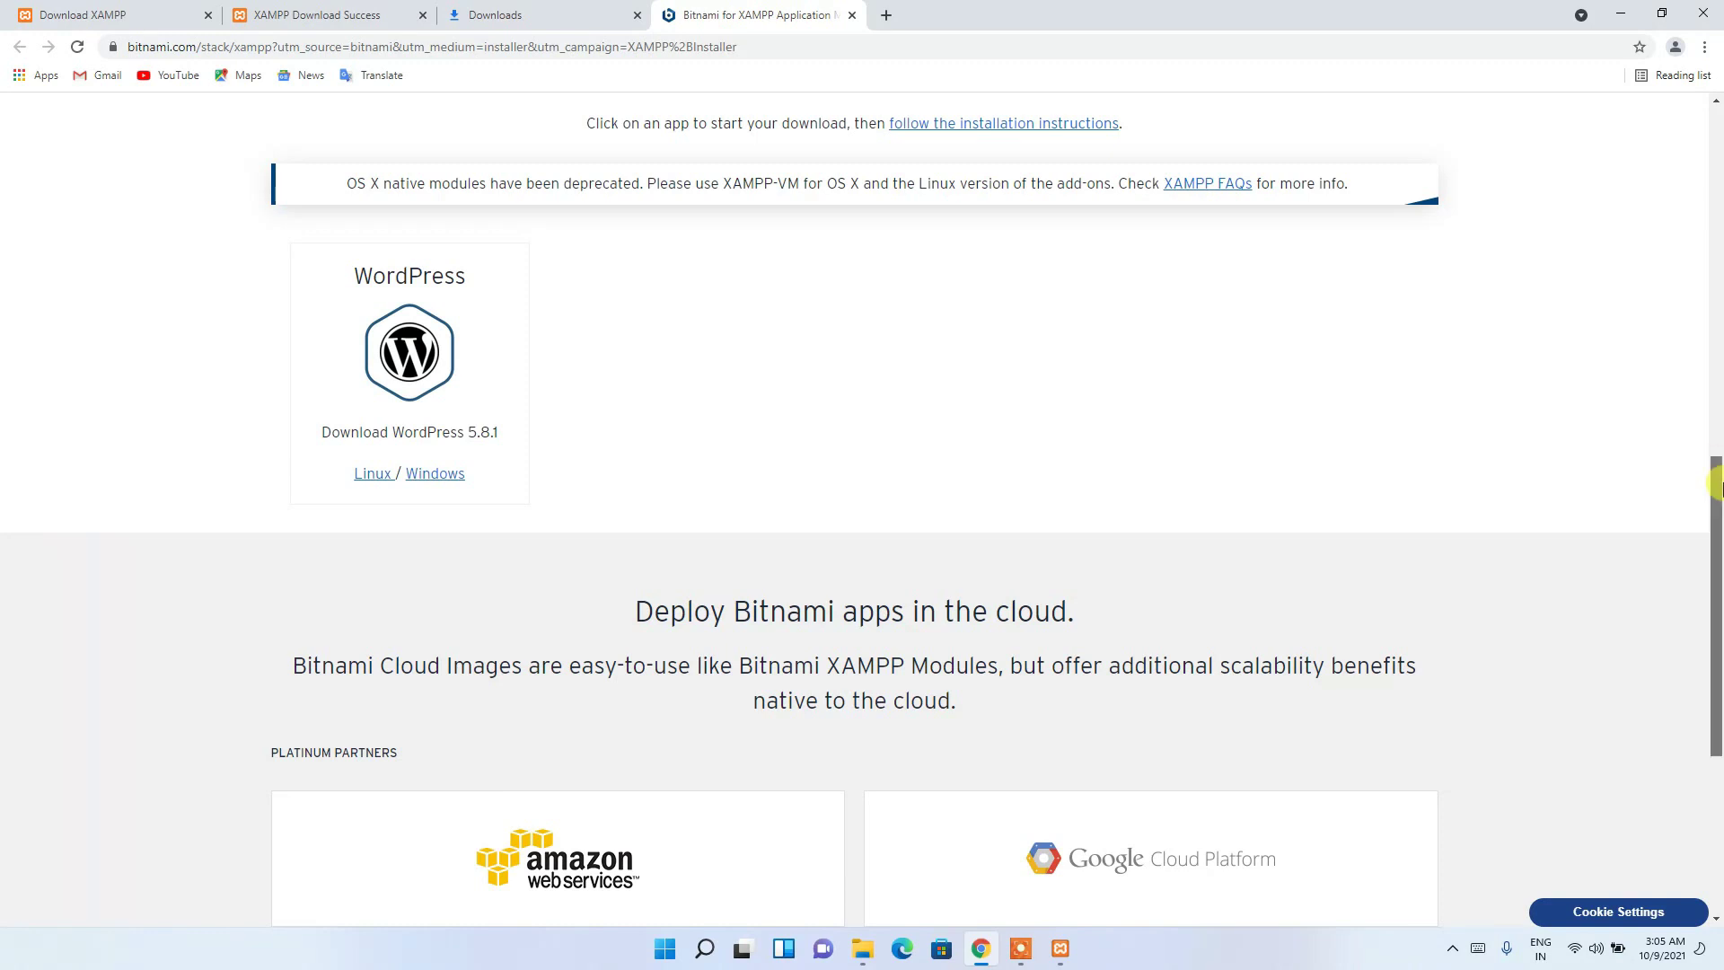
left_click_drag(1717, 487, 1717, 332)
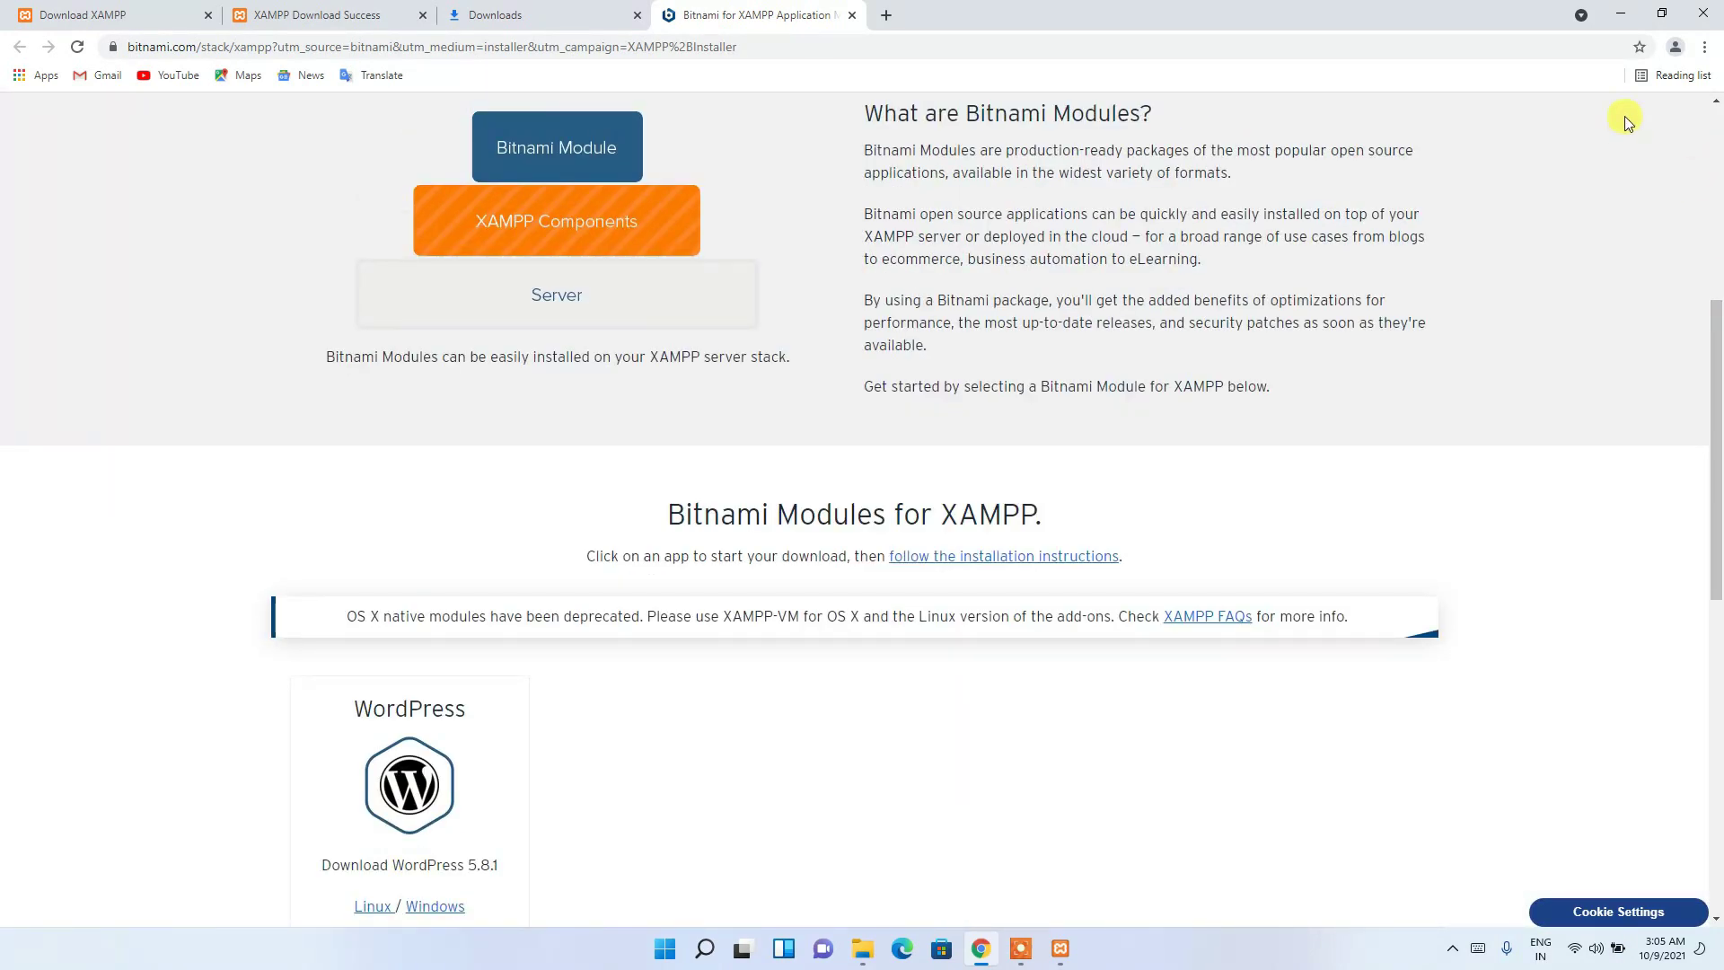
left_click(1617, 10)
left_click(983, 948)
scroll(1527, 531, "down", 3)
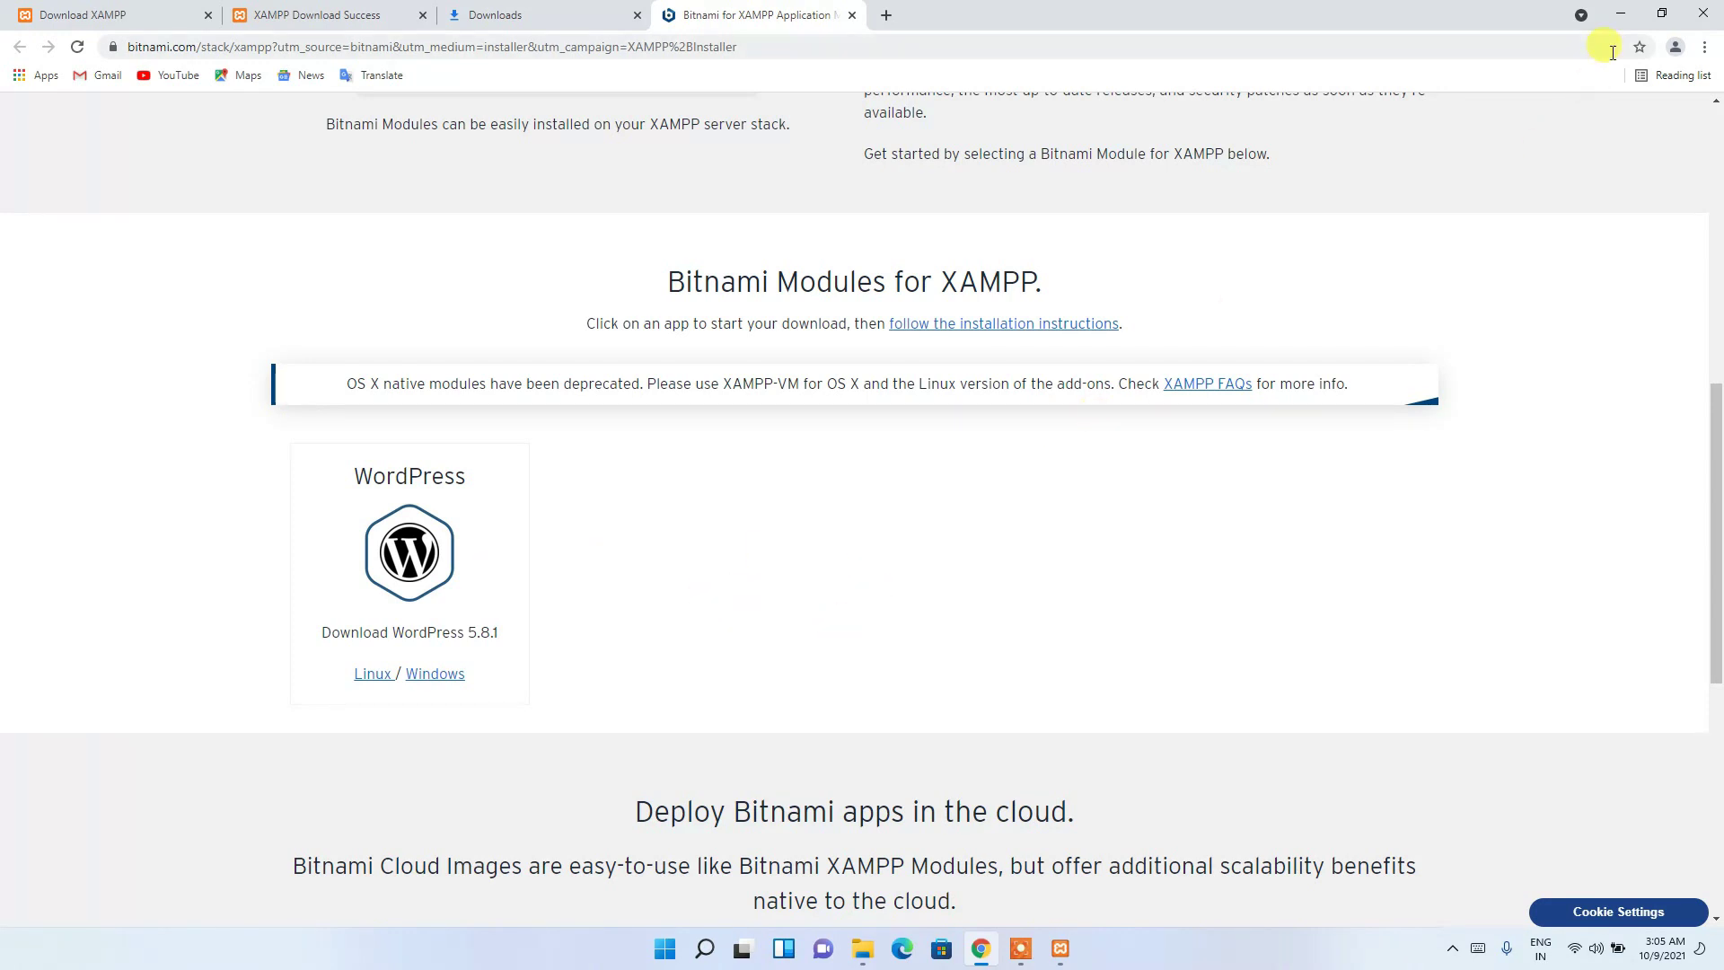
left_click(1622, 15)
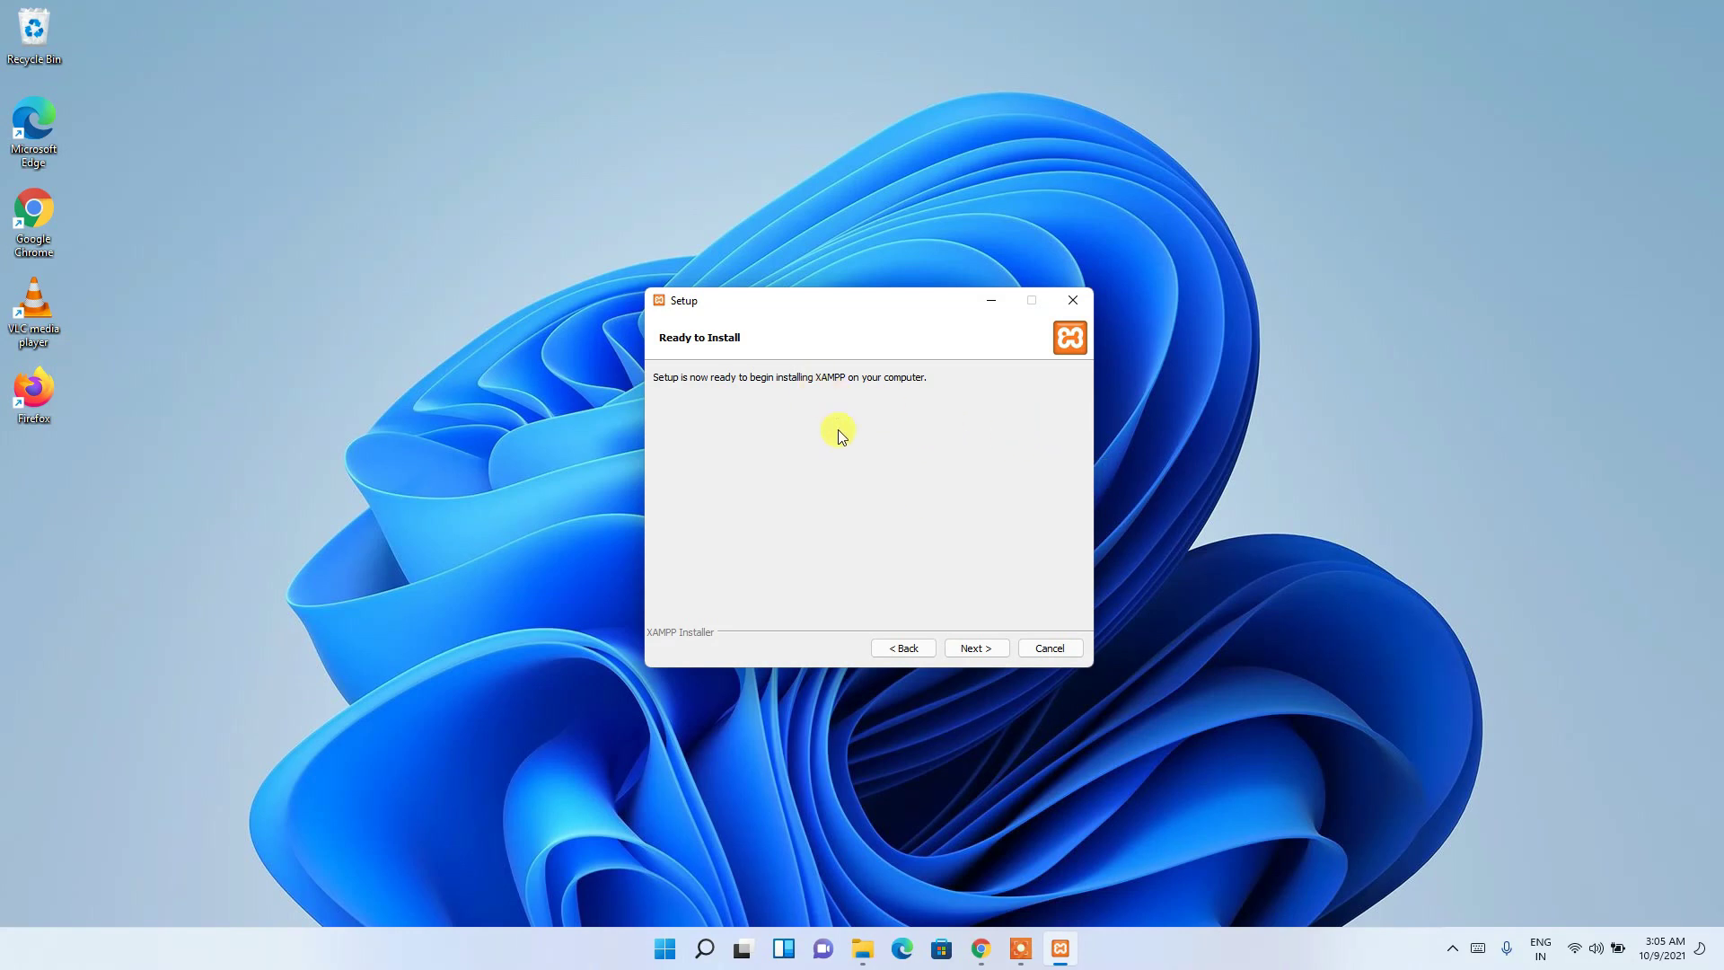
- Install XAMPP and allow Apache HTTP Server through the Windows Defender Firewall
left_click(999, 649)
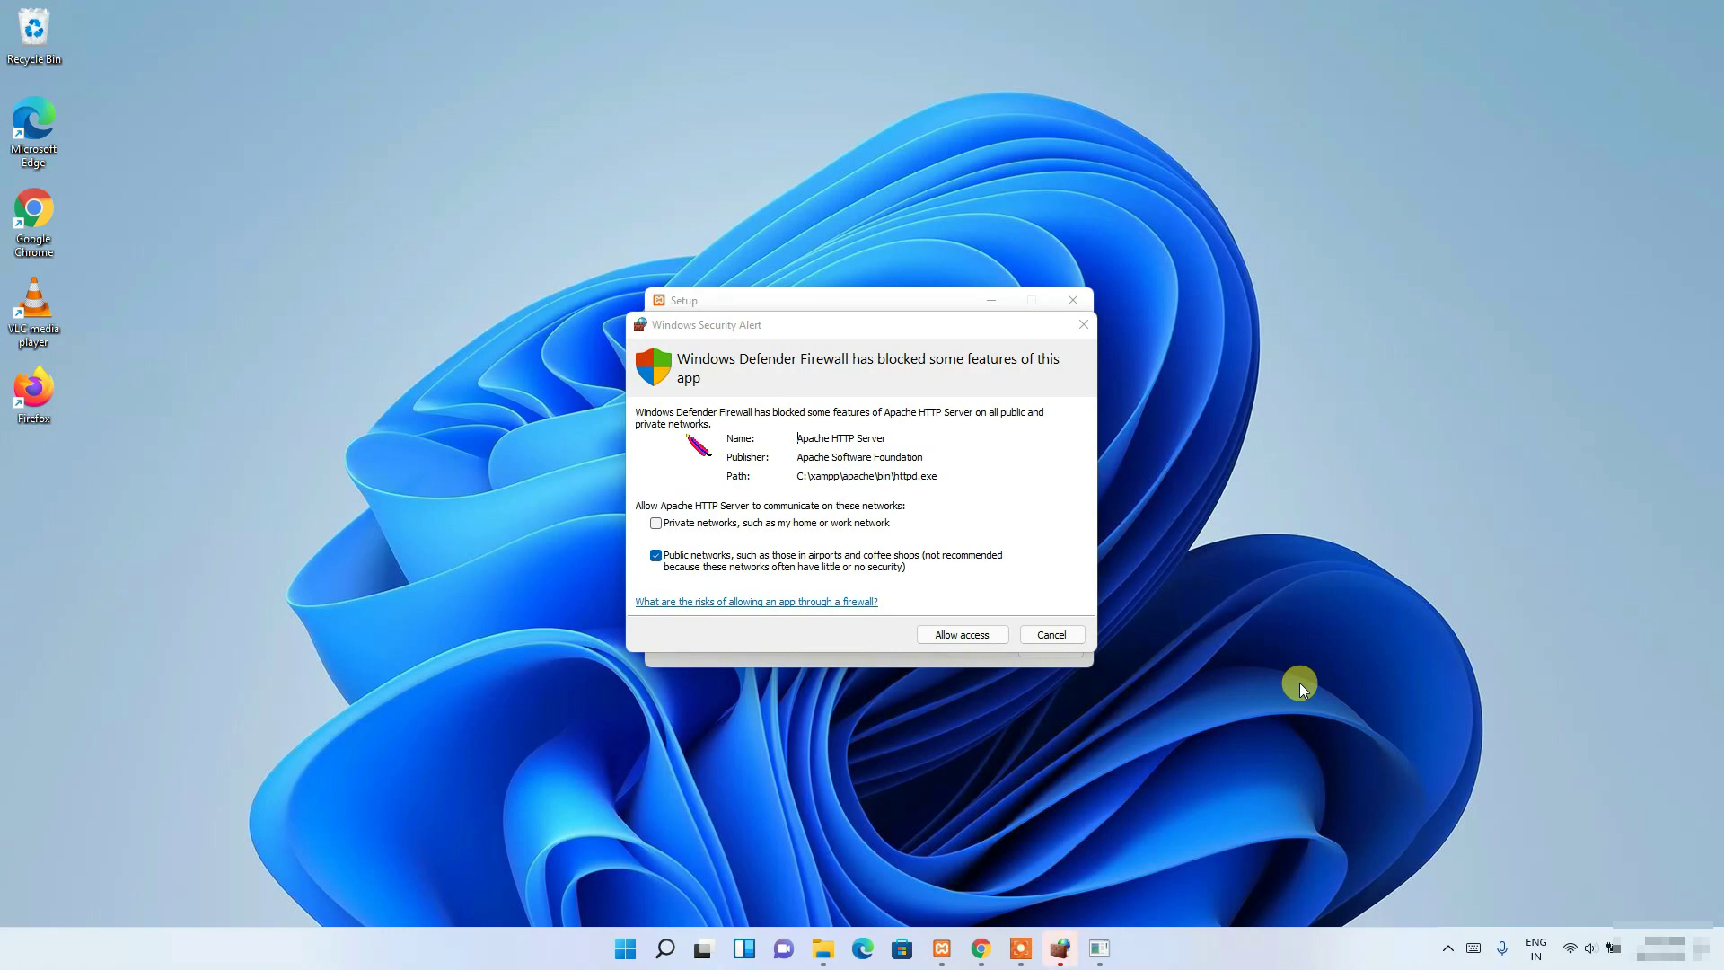
left_click(959, 635)
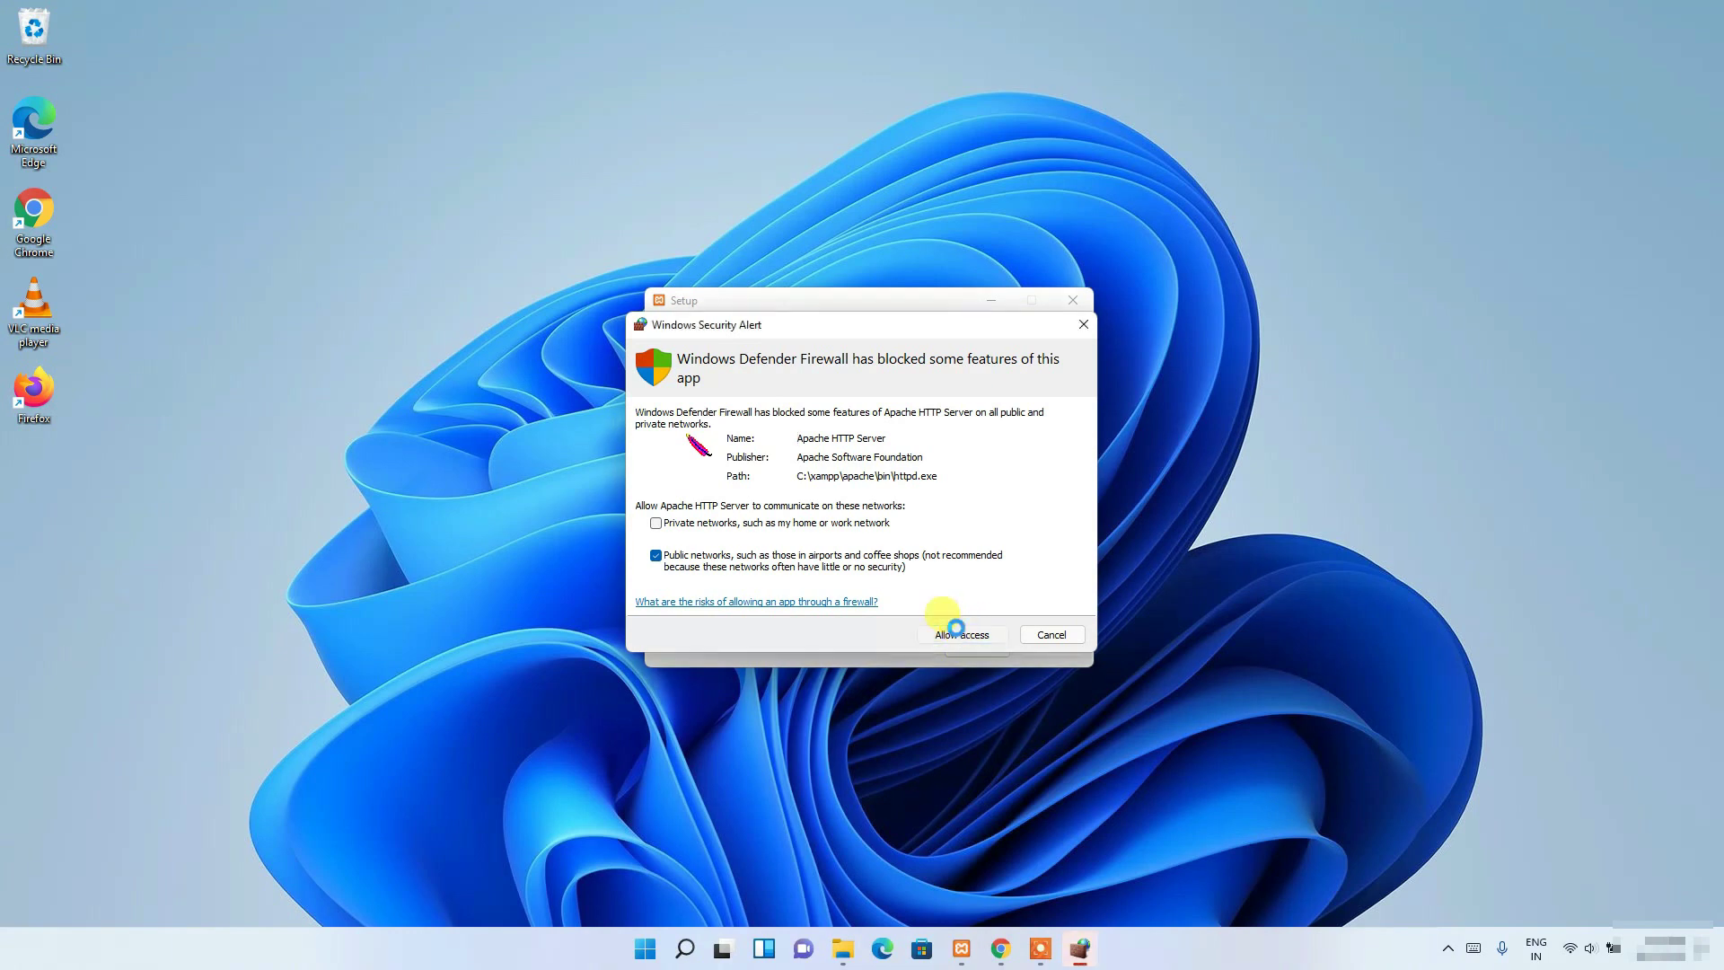
left_click(959, 635)
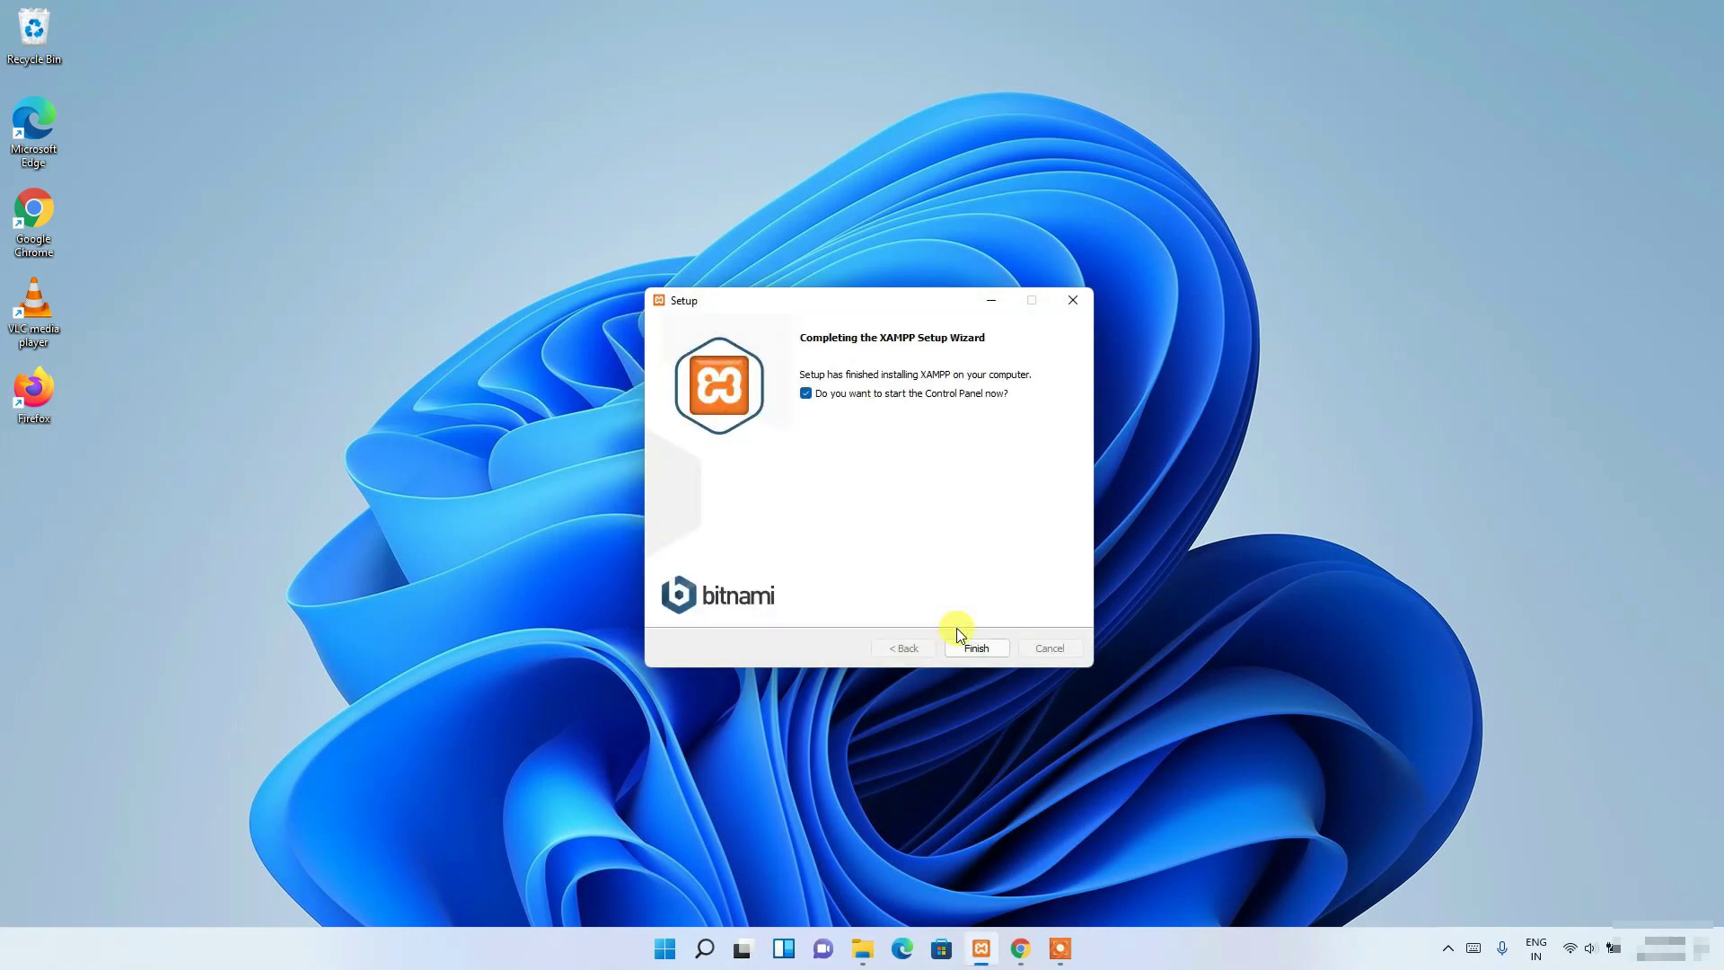
- Finish setup, start Apache and MySQL in the Control Panel, and allow mysqld through the firewall
left_click(988, 649)
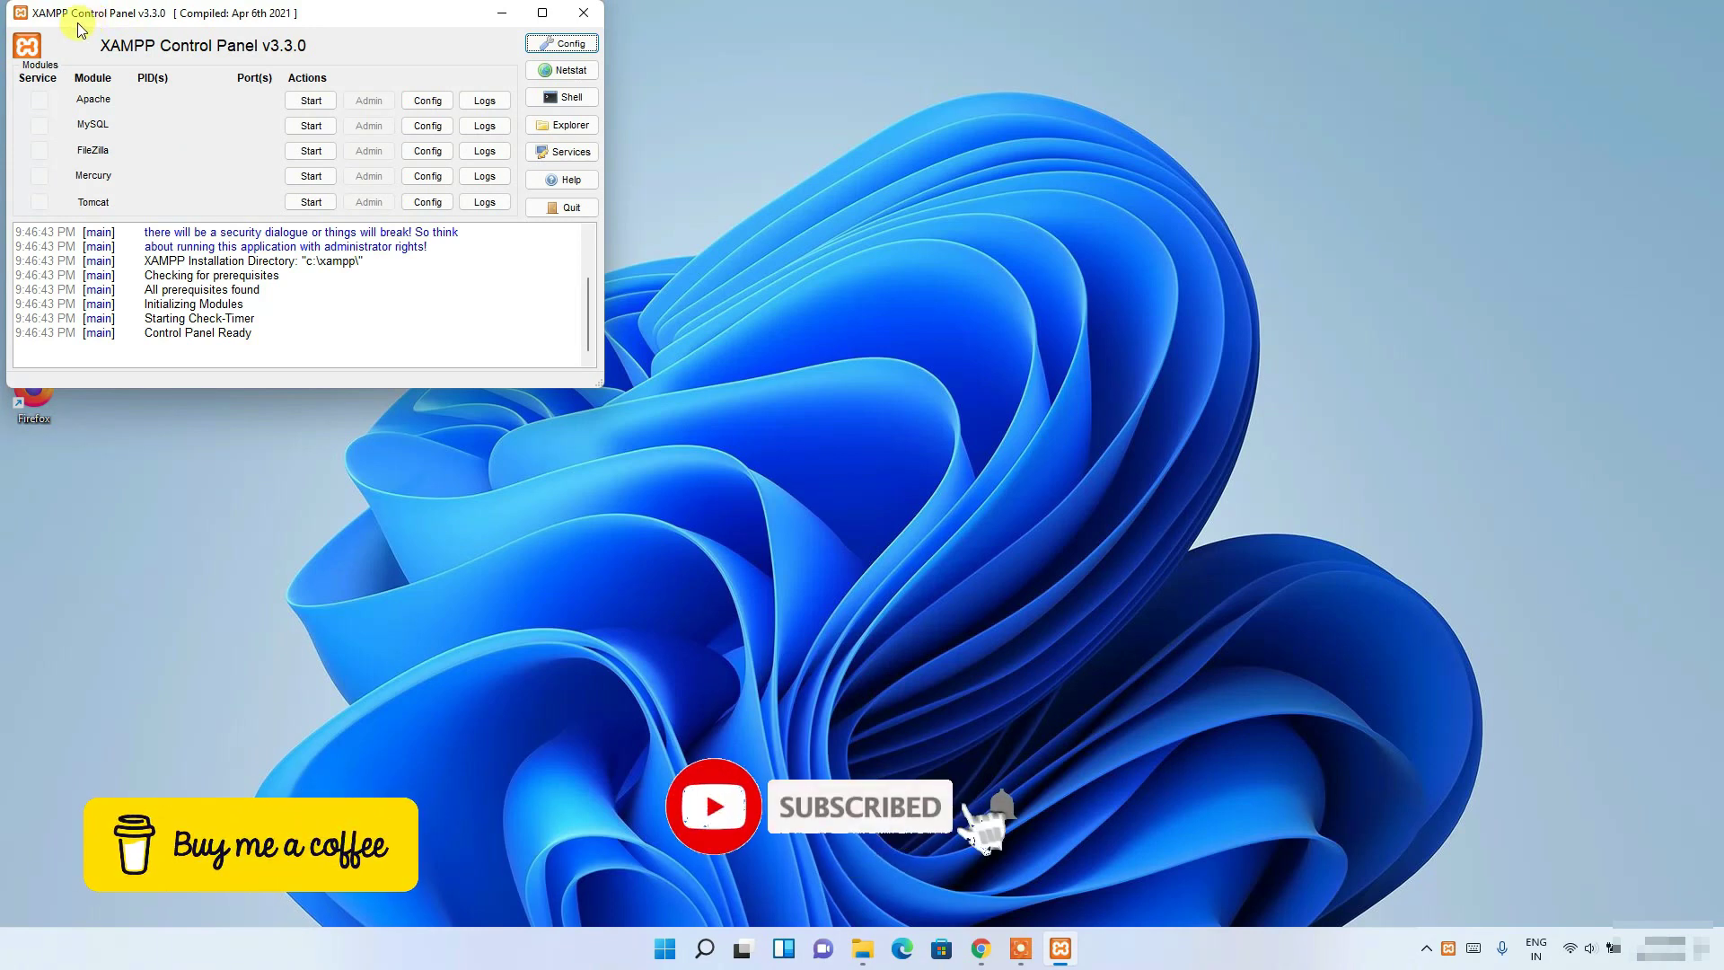
left_click_drag(93, 15, 311, 119)
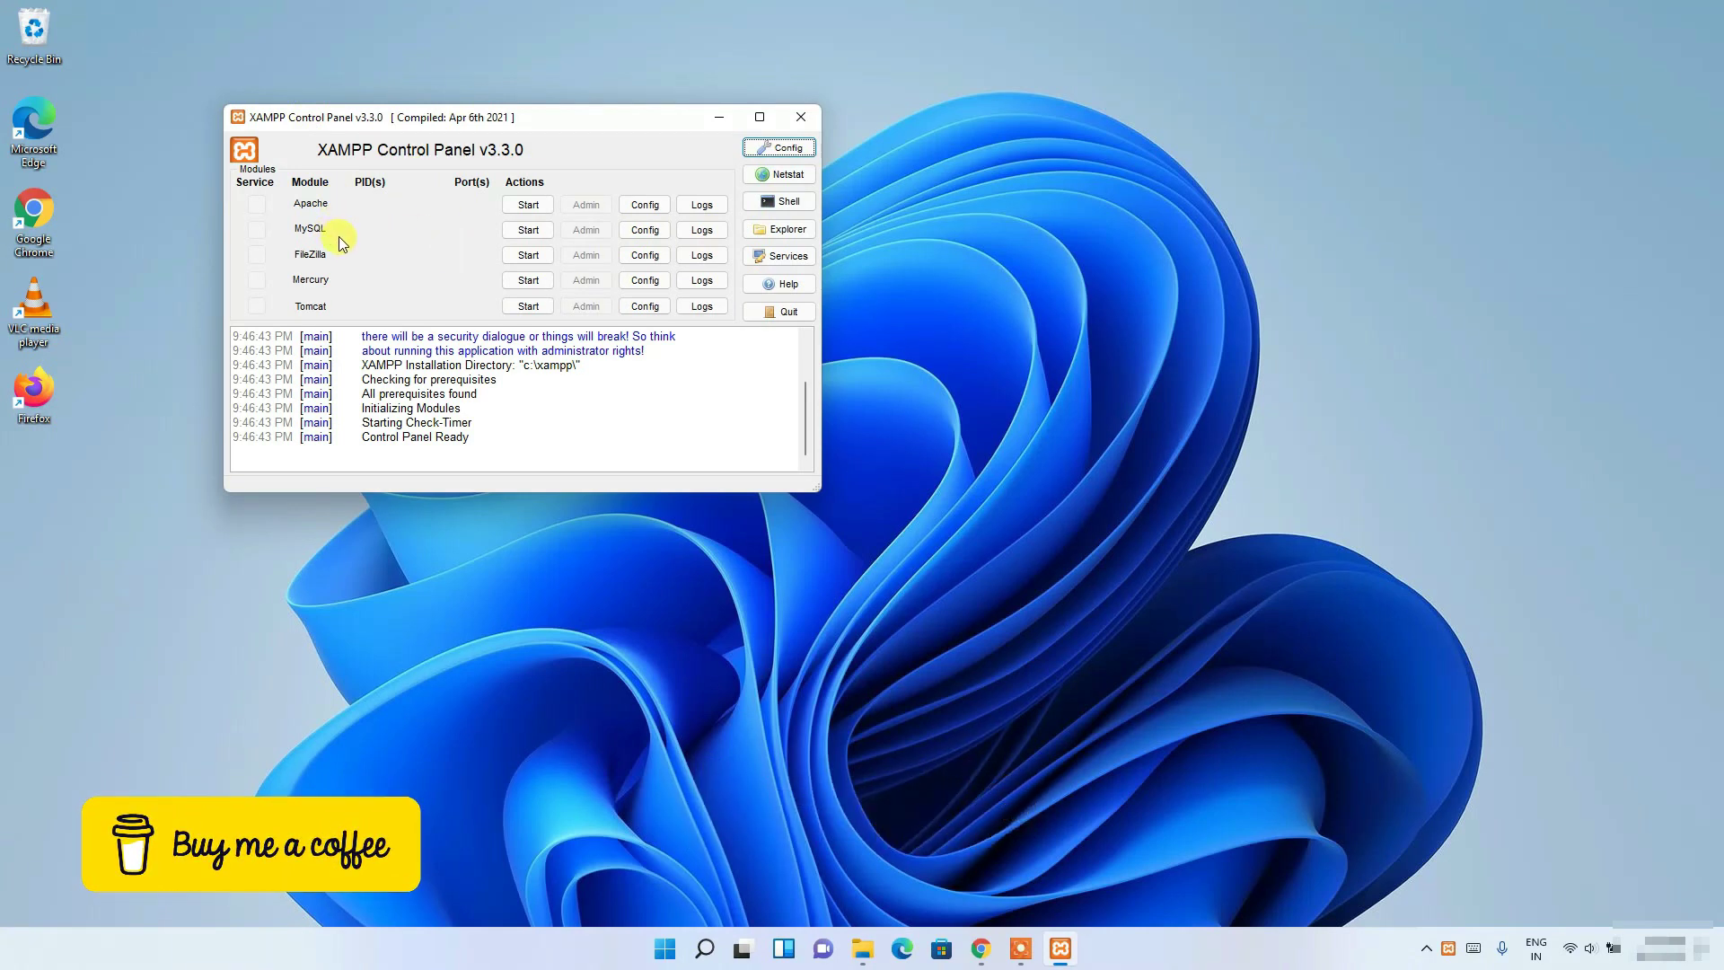
left_click(520, 207)
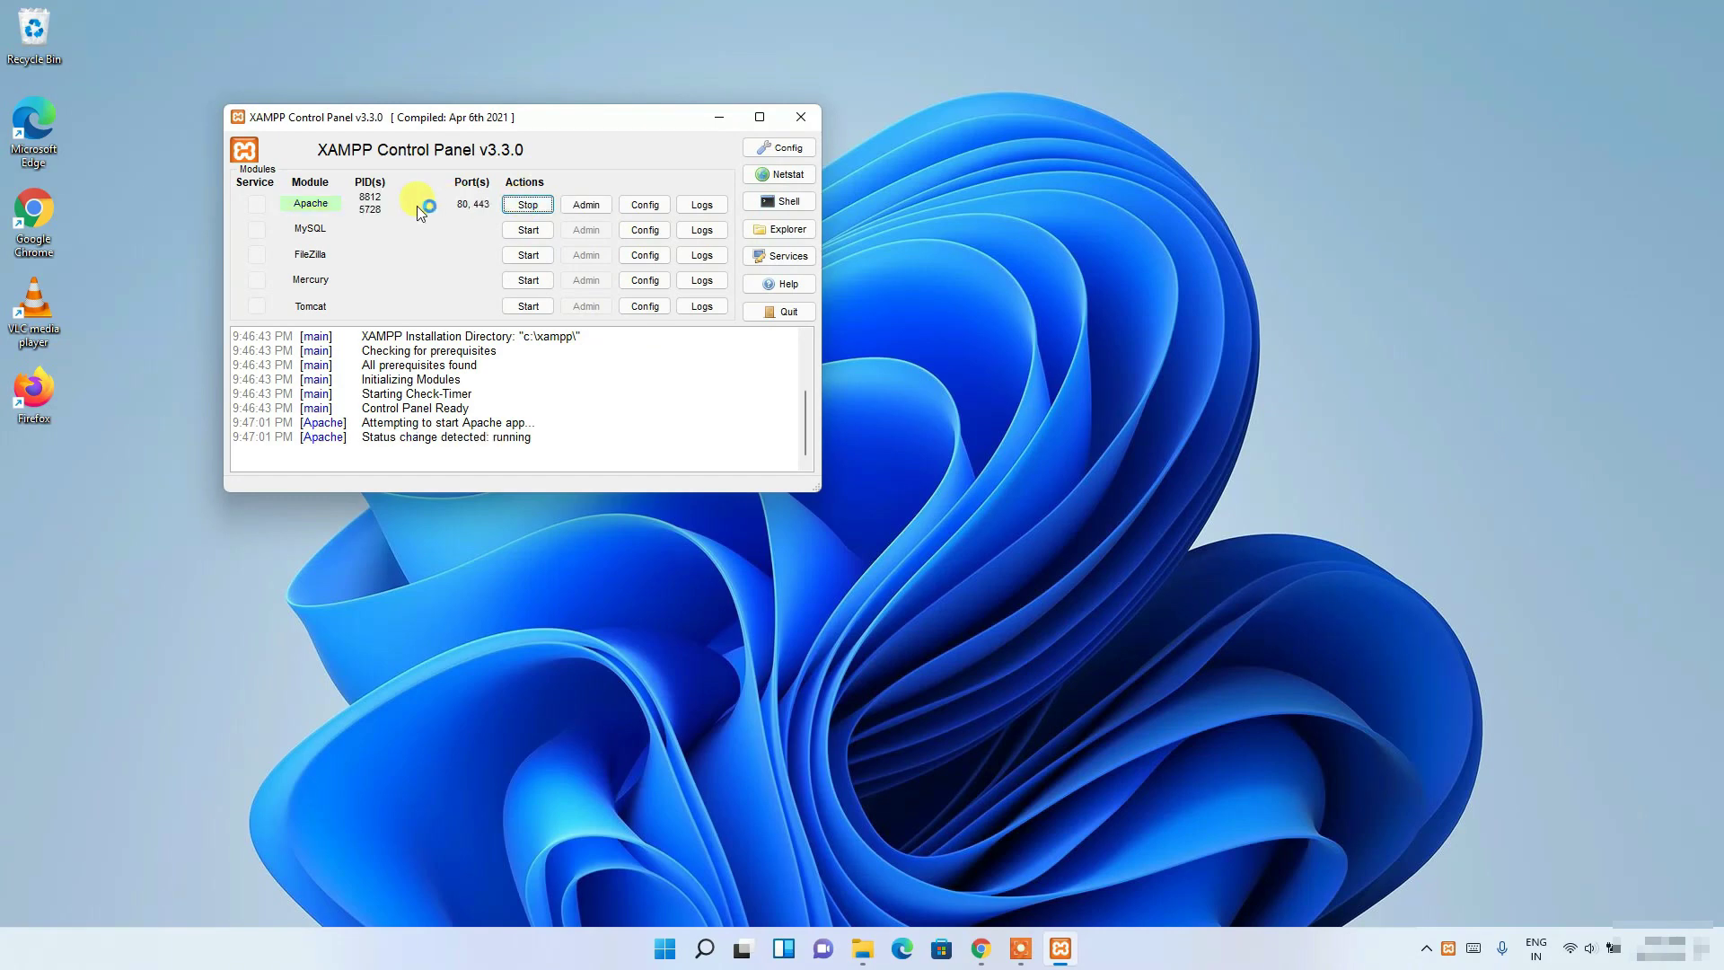
left_click(524, 230)
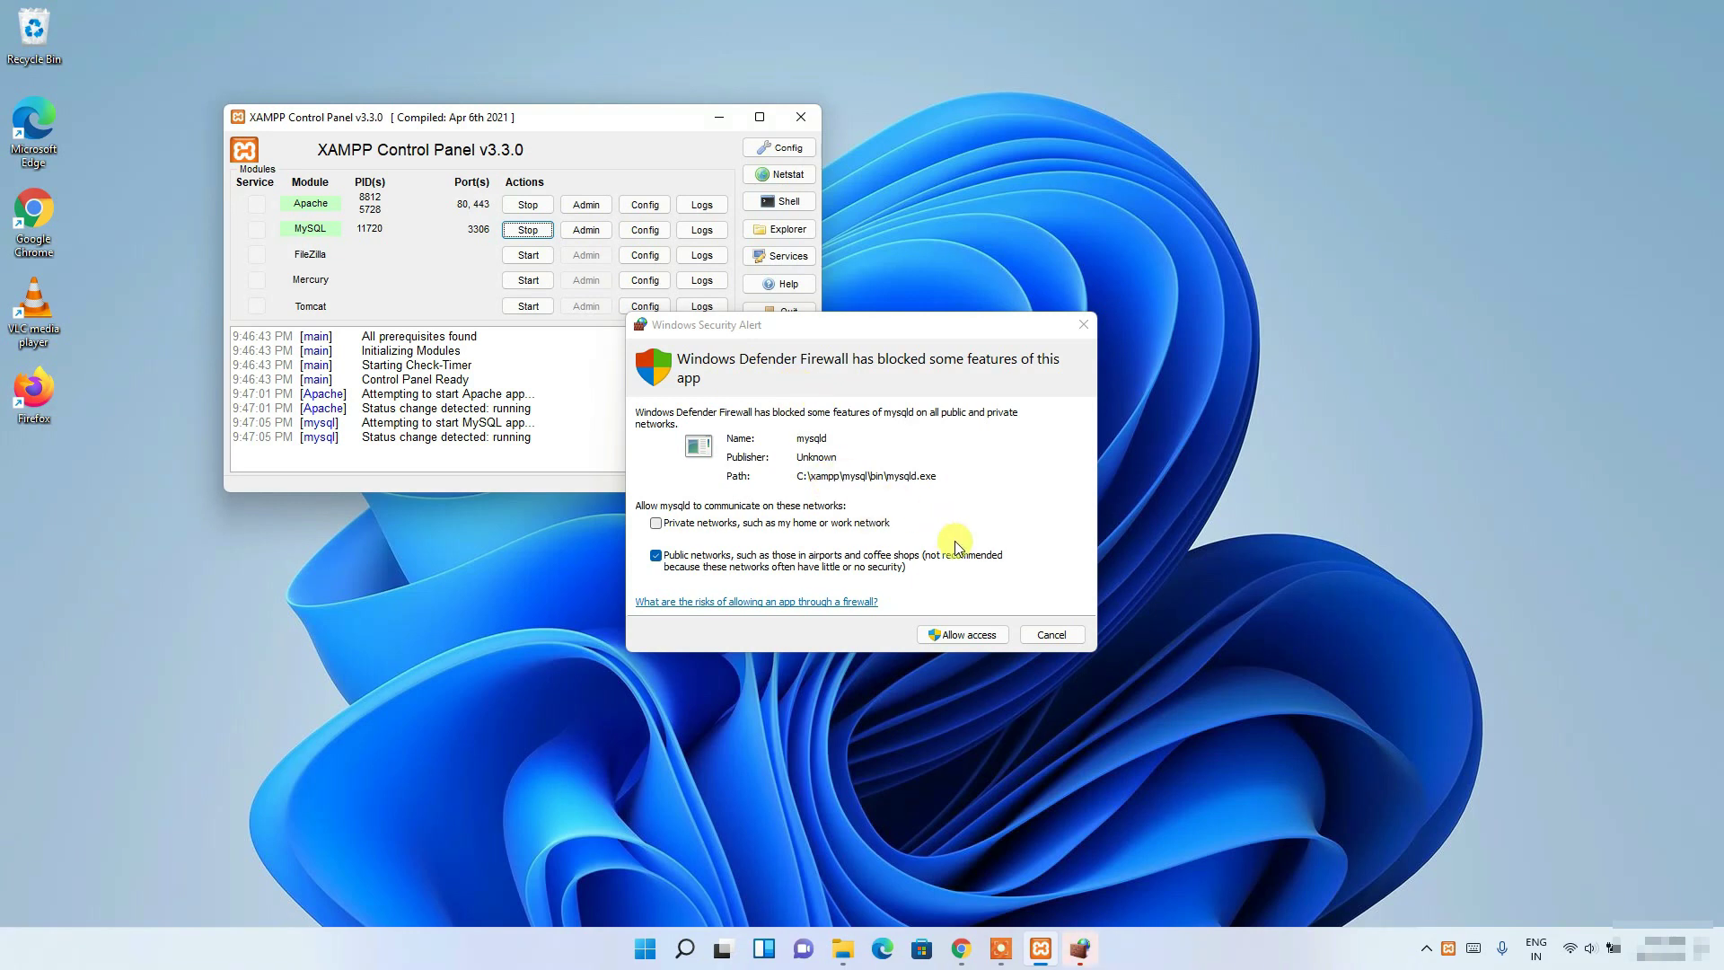
left_click(985, 633)
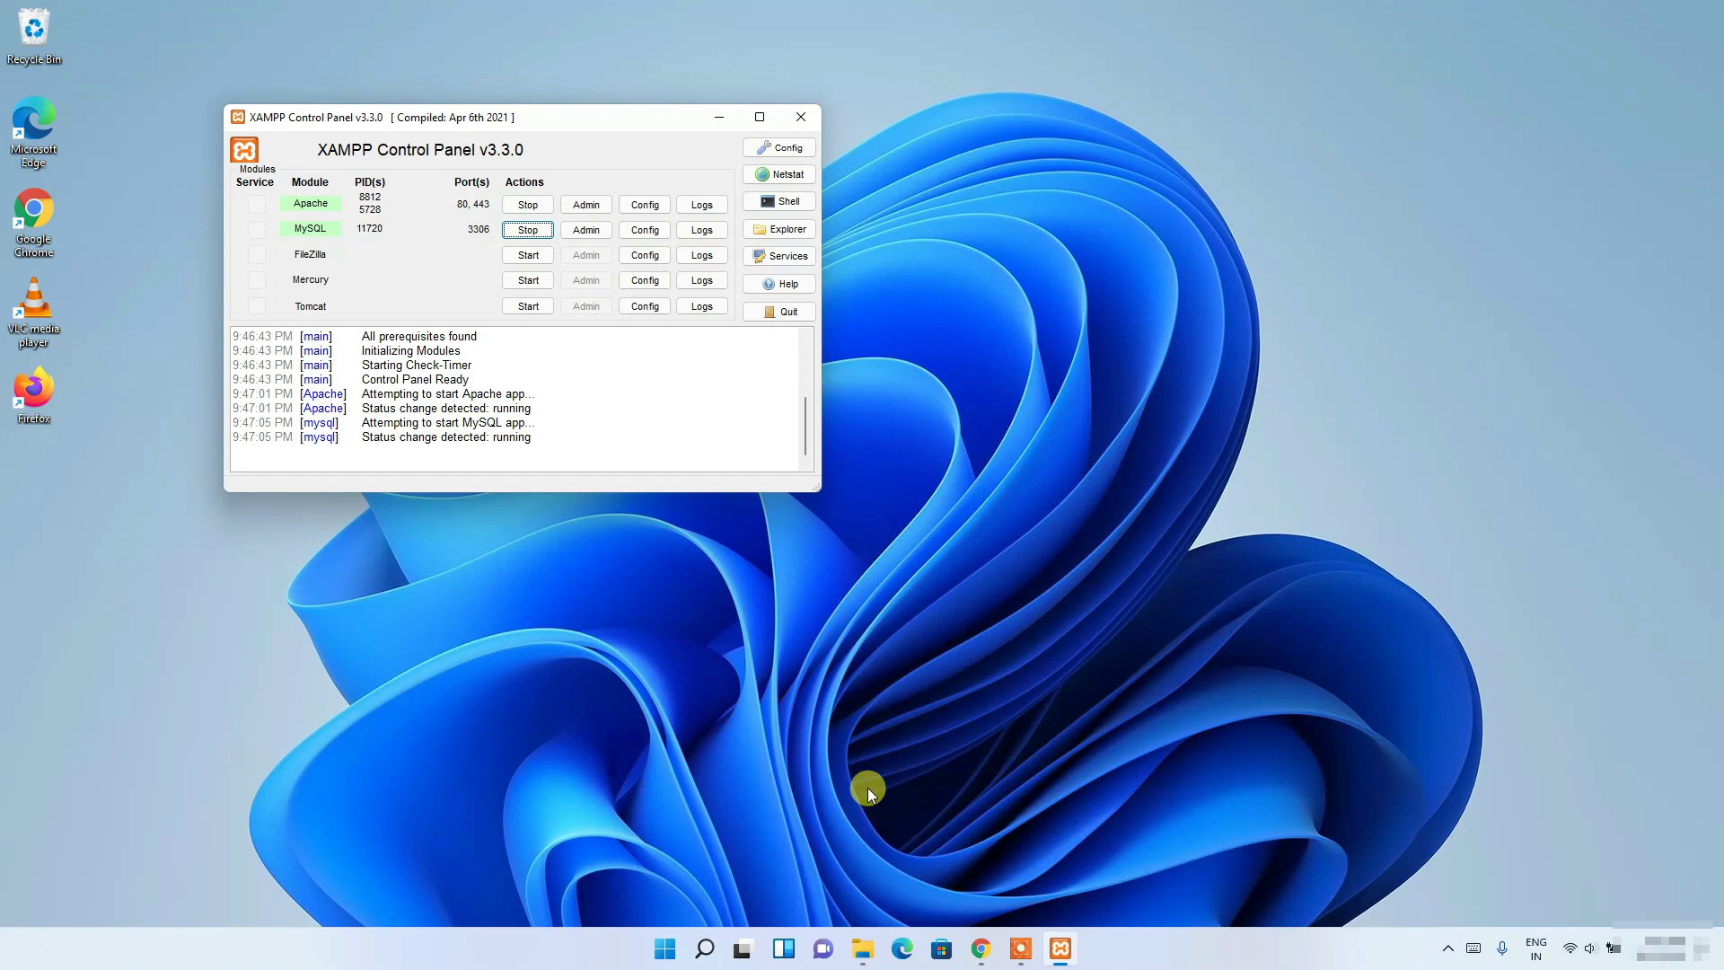
- Navigate File Explorer to the C:\xampp\htdocs folder
left_click(862, 950)
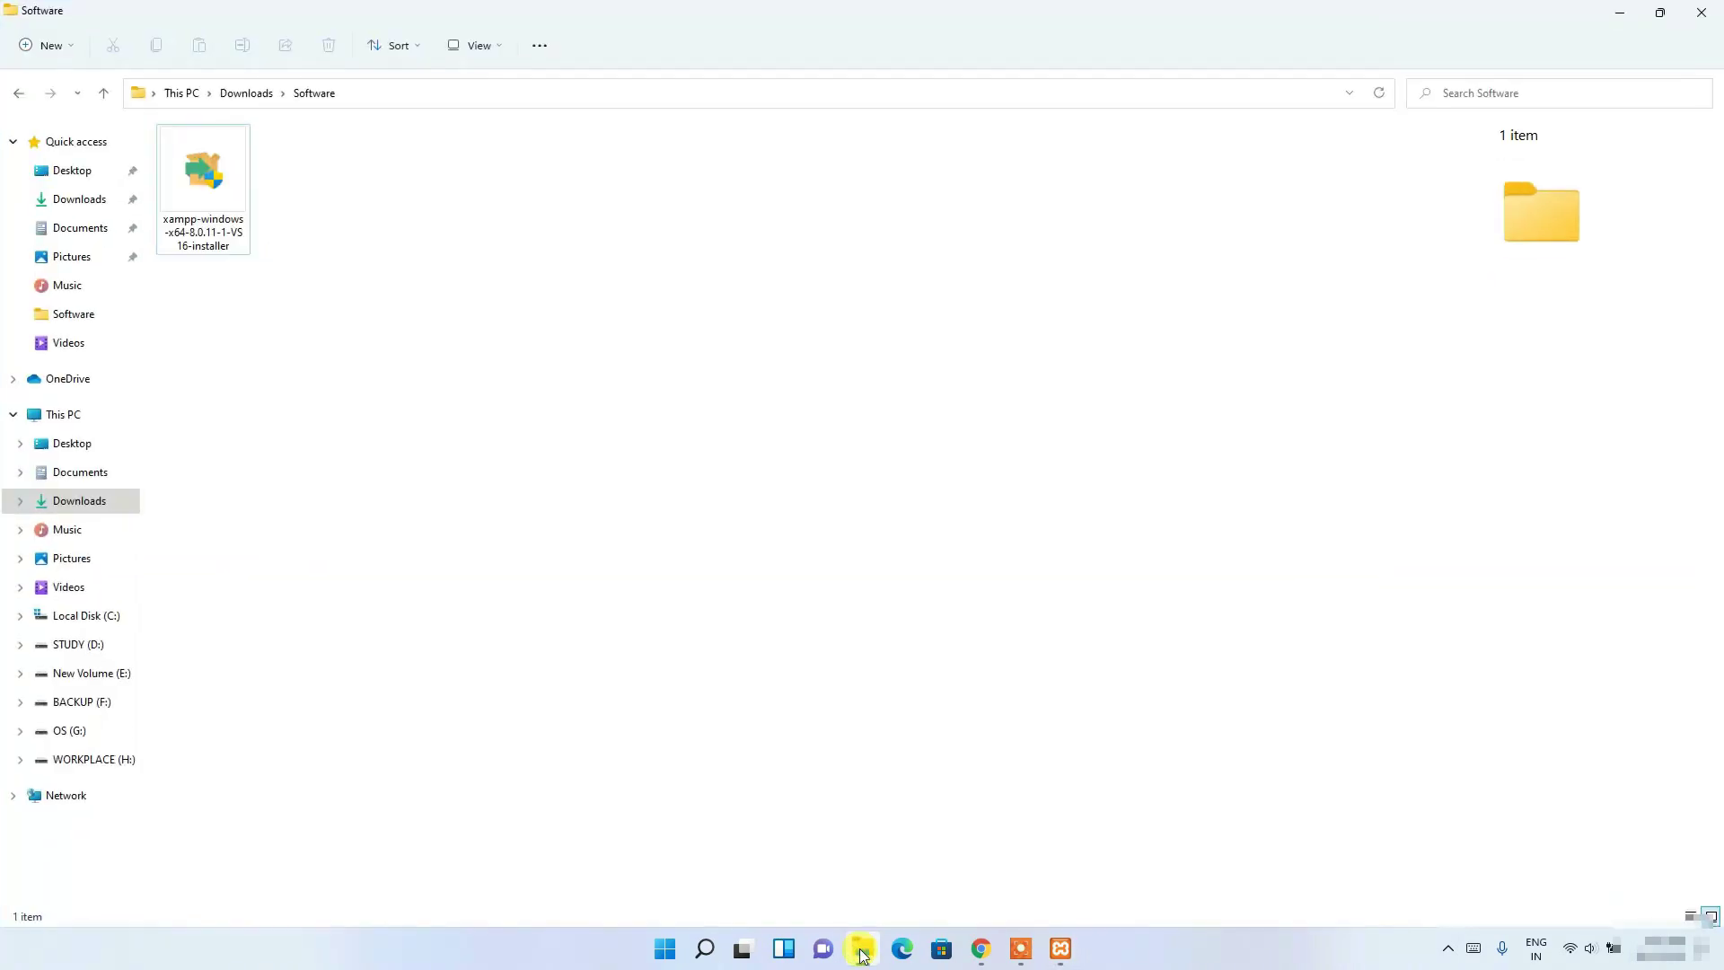
left_click(82, 615)
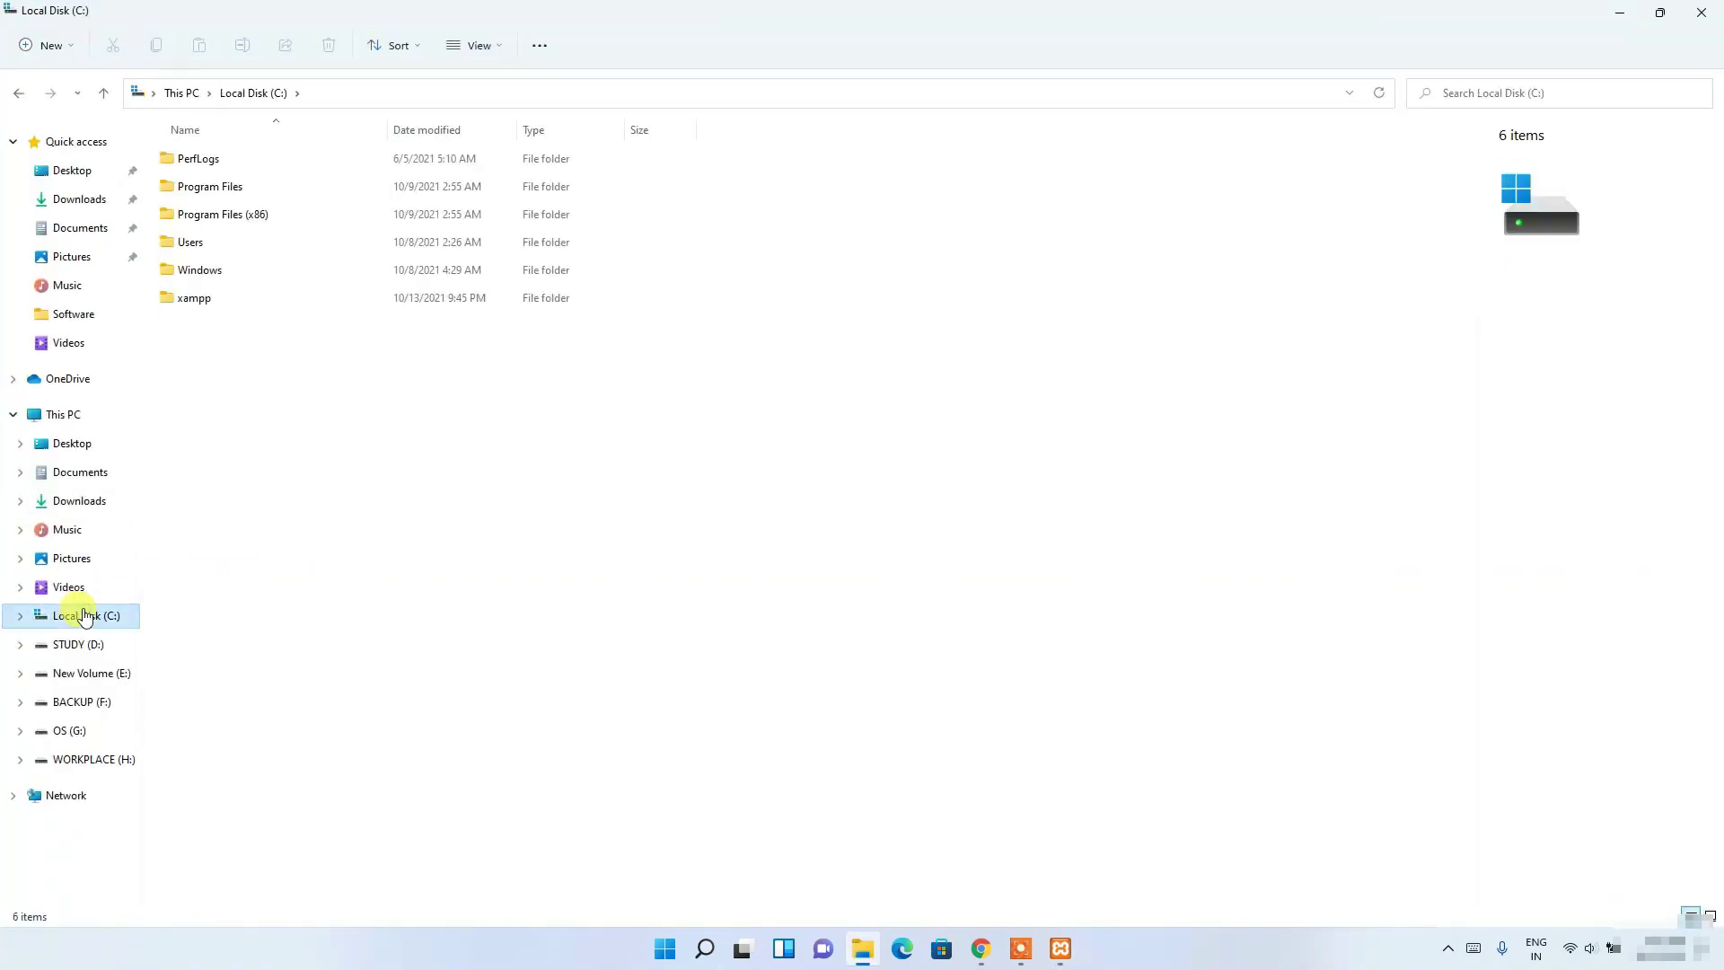
double_click(200, 299)
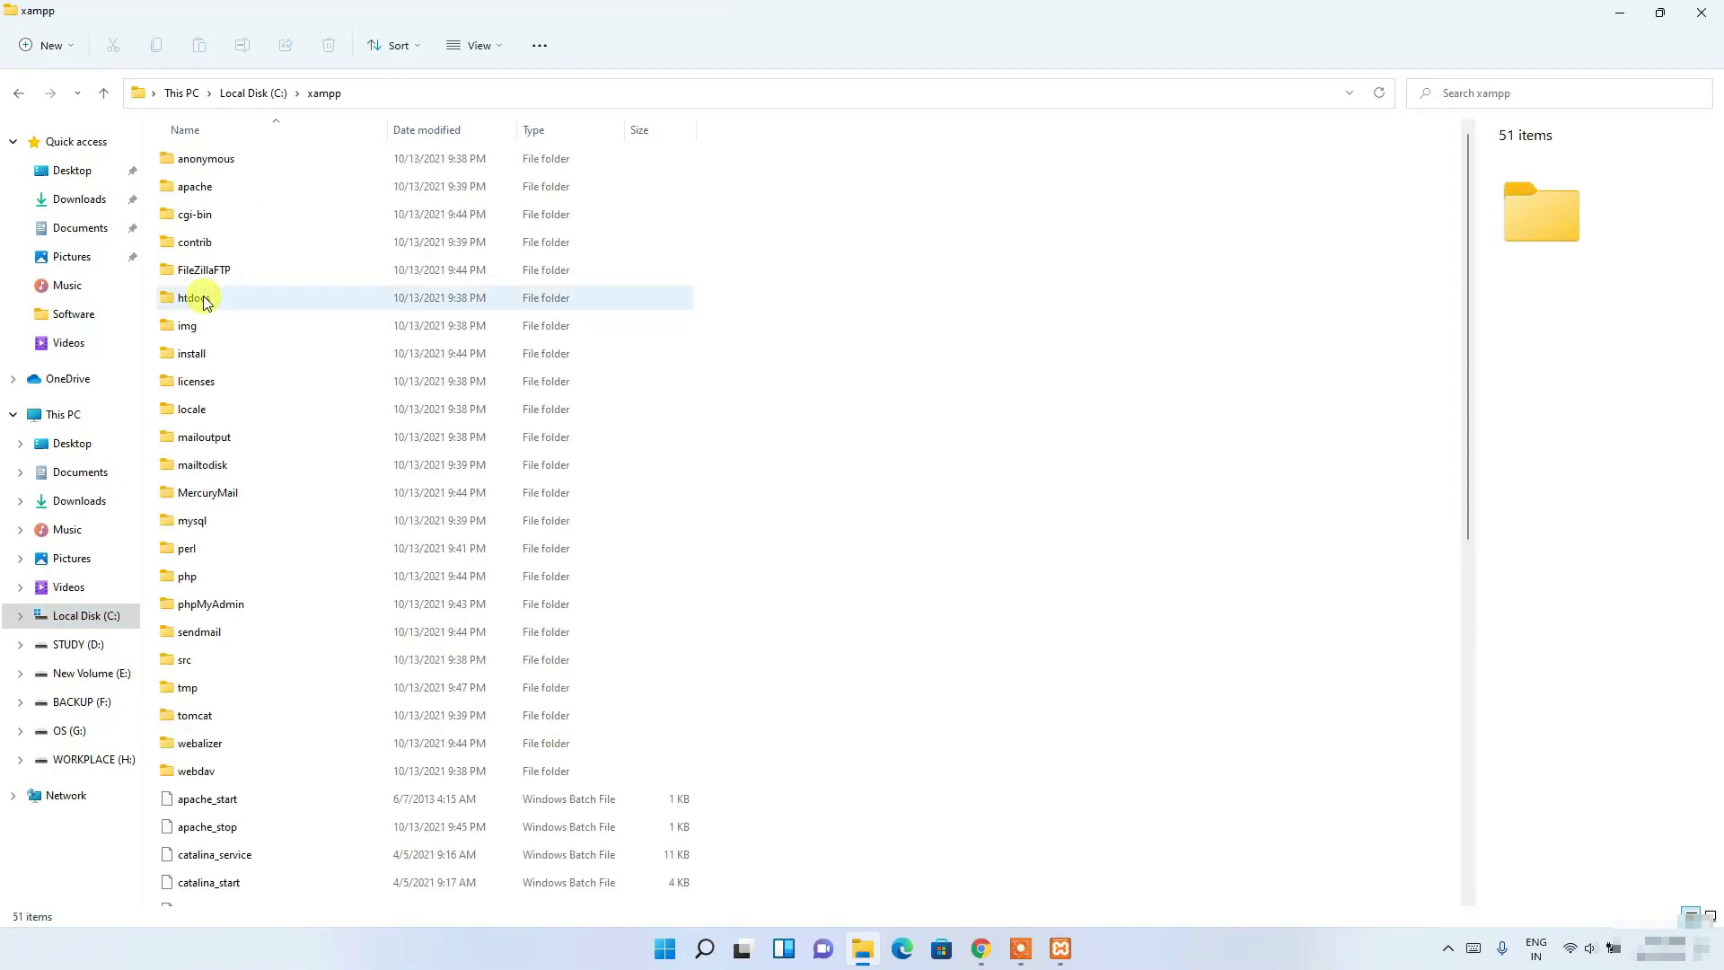
left_click(200, 298)
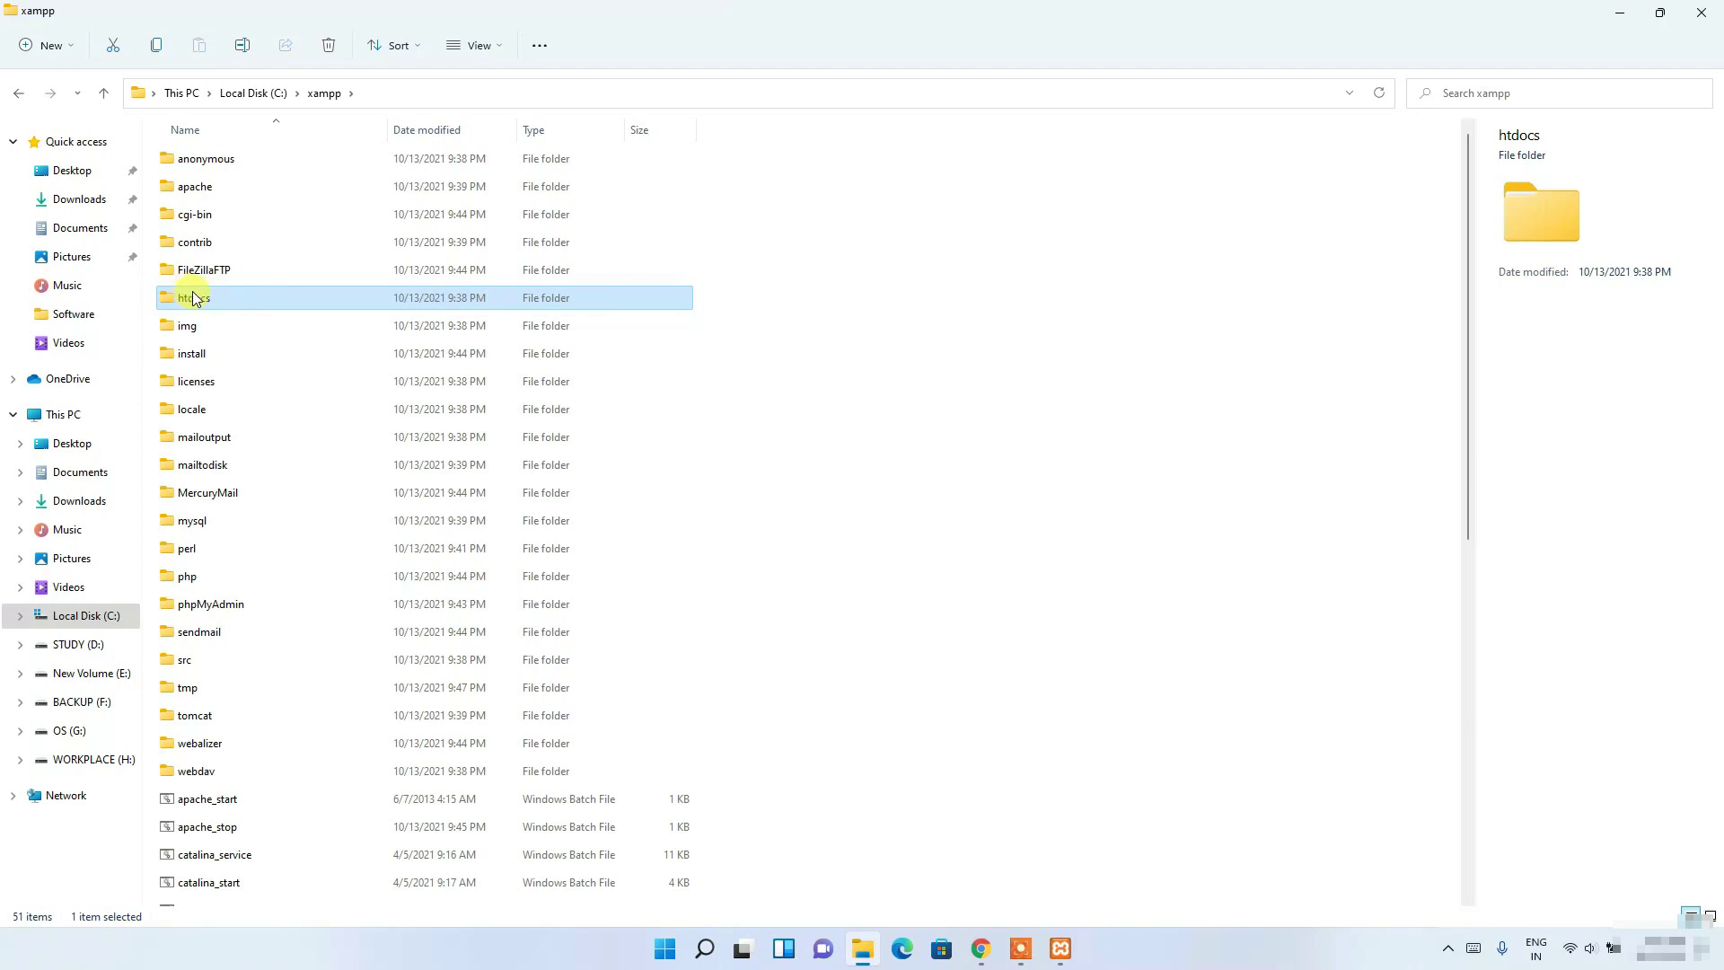
mouse_move(245, 308)
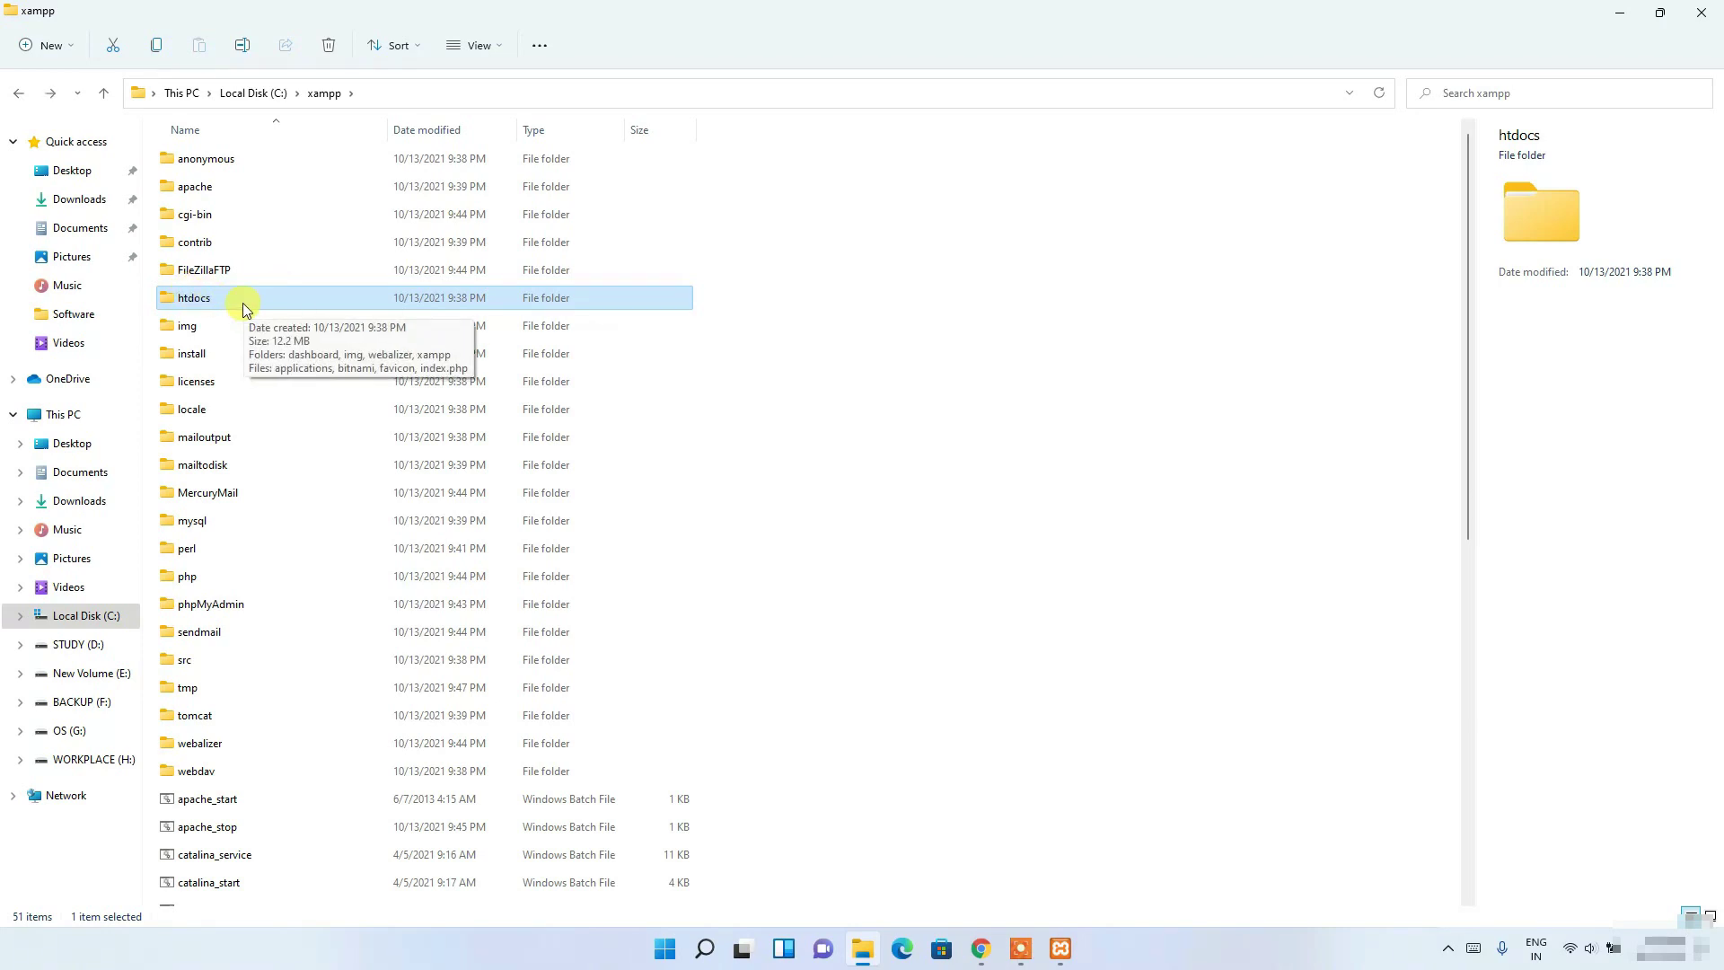
double_click(242, 304)
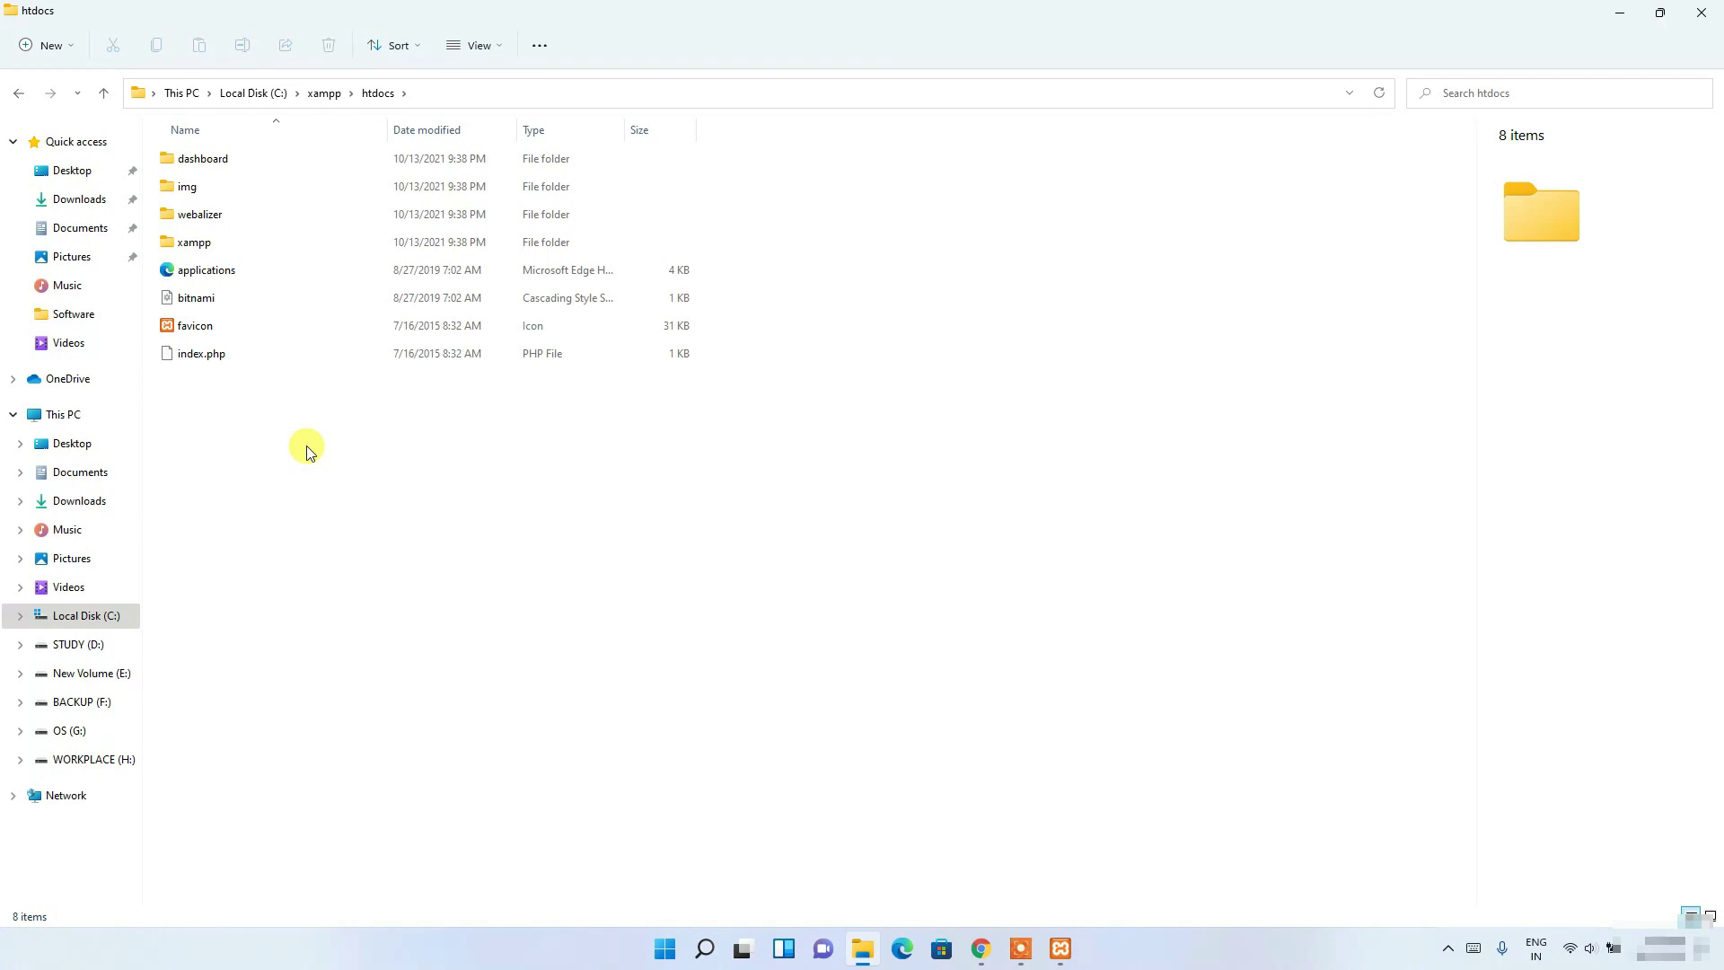
- Create a folder named php_practice in htdocs and open it
left_click(31, 52)
left_click(62, 86)
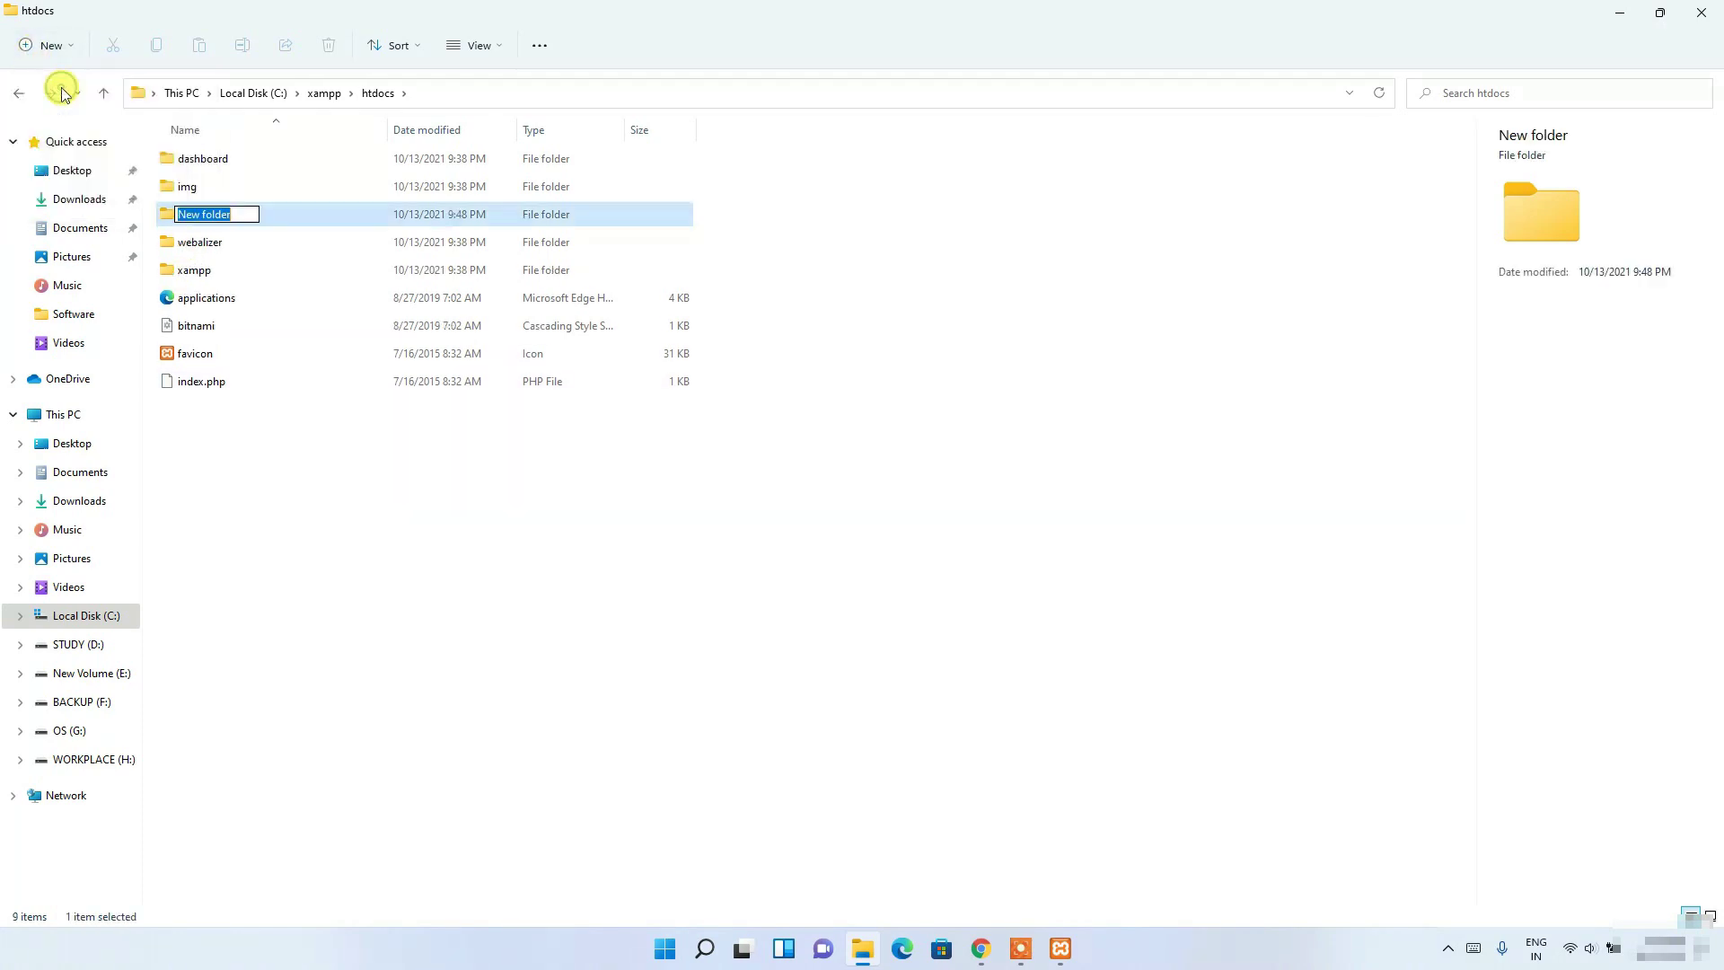
type("php")
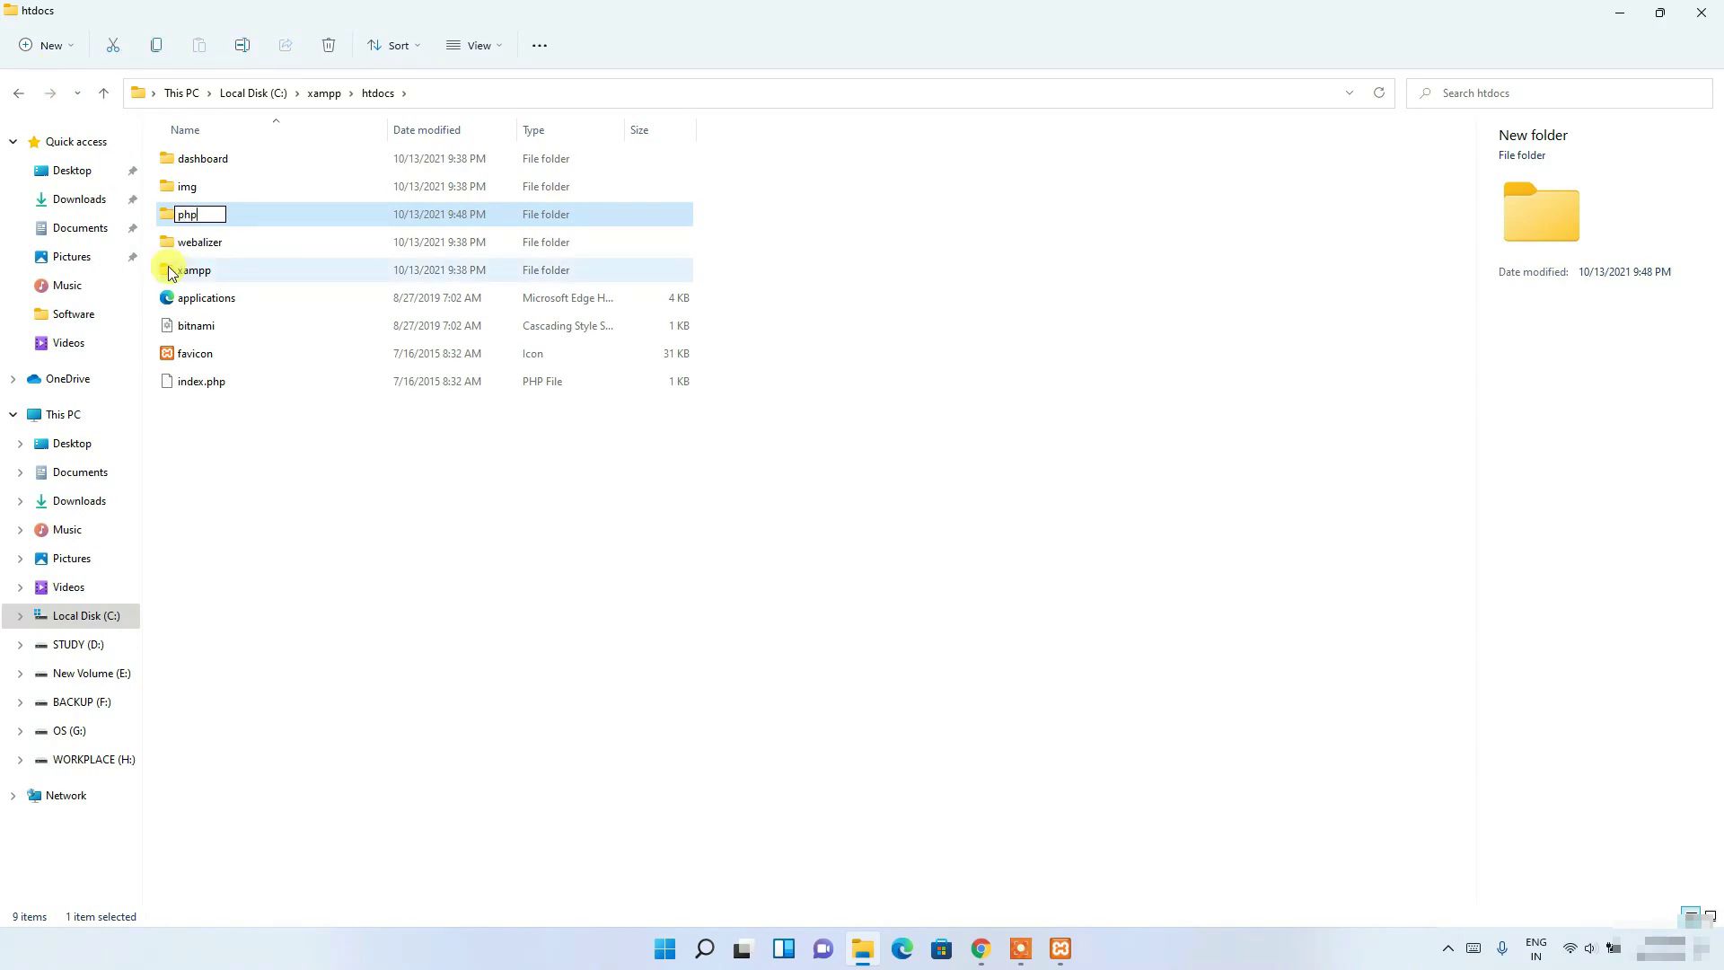
type("_practice")
key("Return")
key("Return")
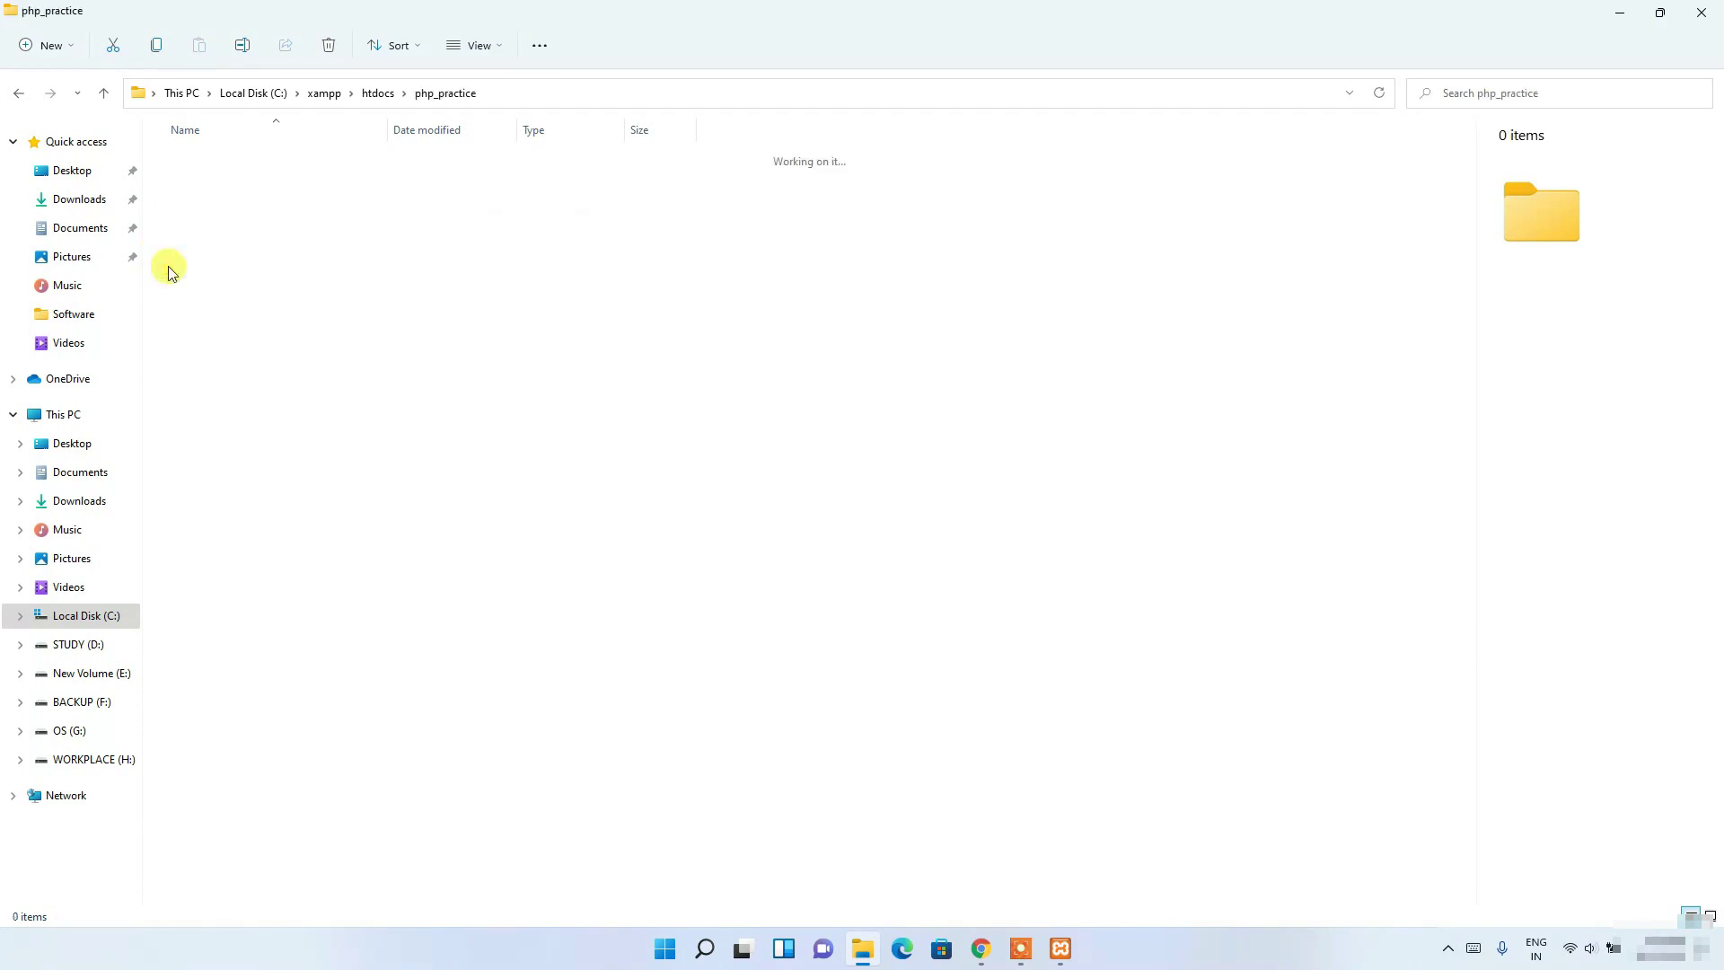
- Add a New Text Document to php_practice and open it in Notepad
right_click(381, 261)
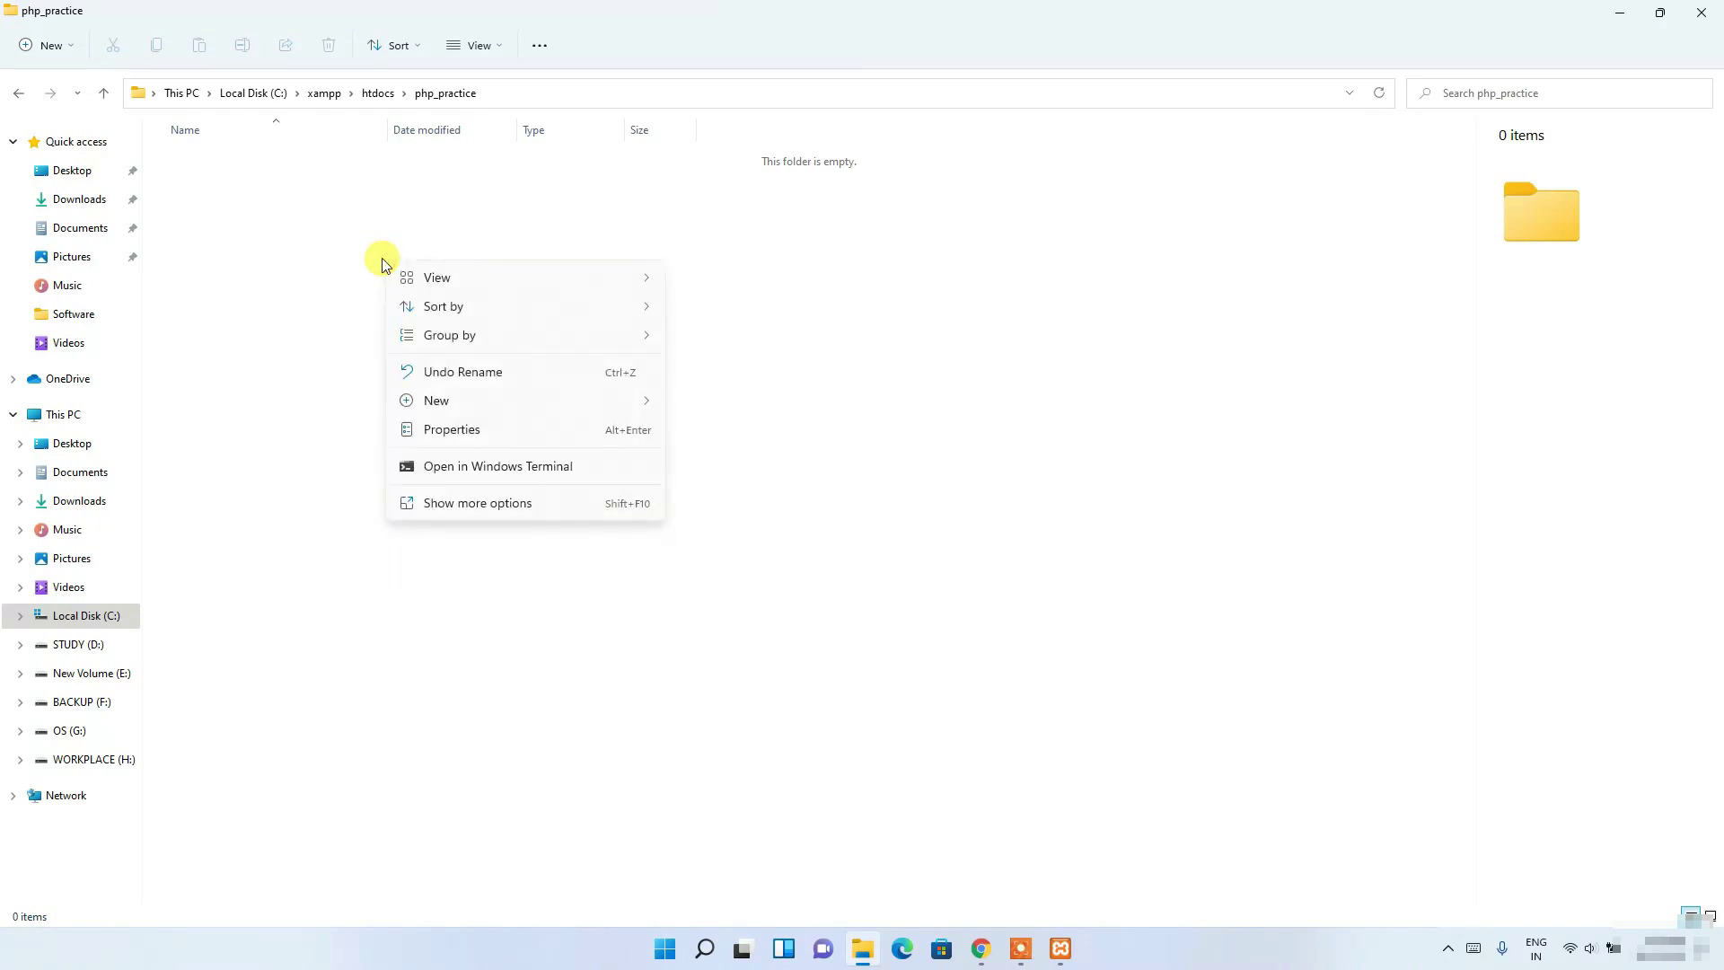
mouse_move(492, 404)
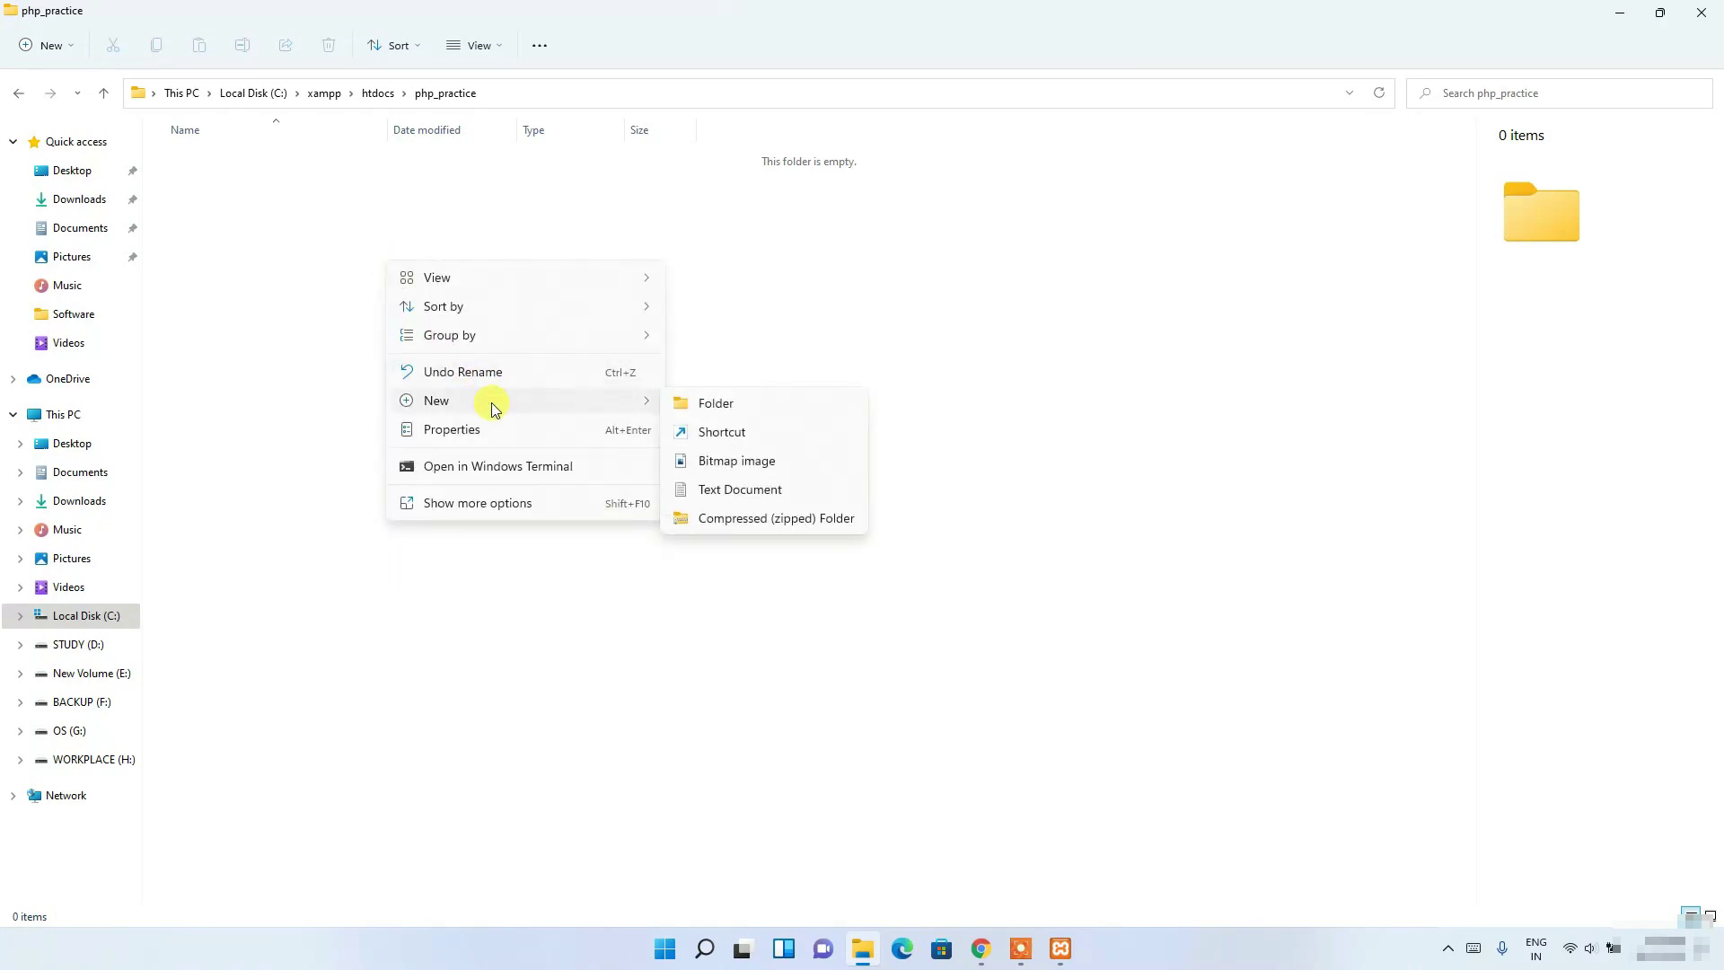
left_click(707, 489)
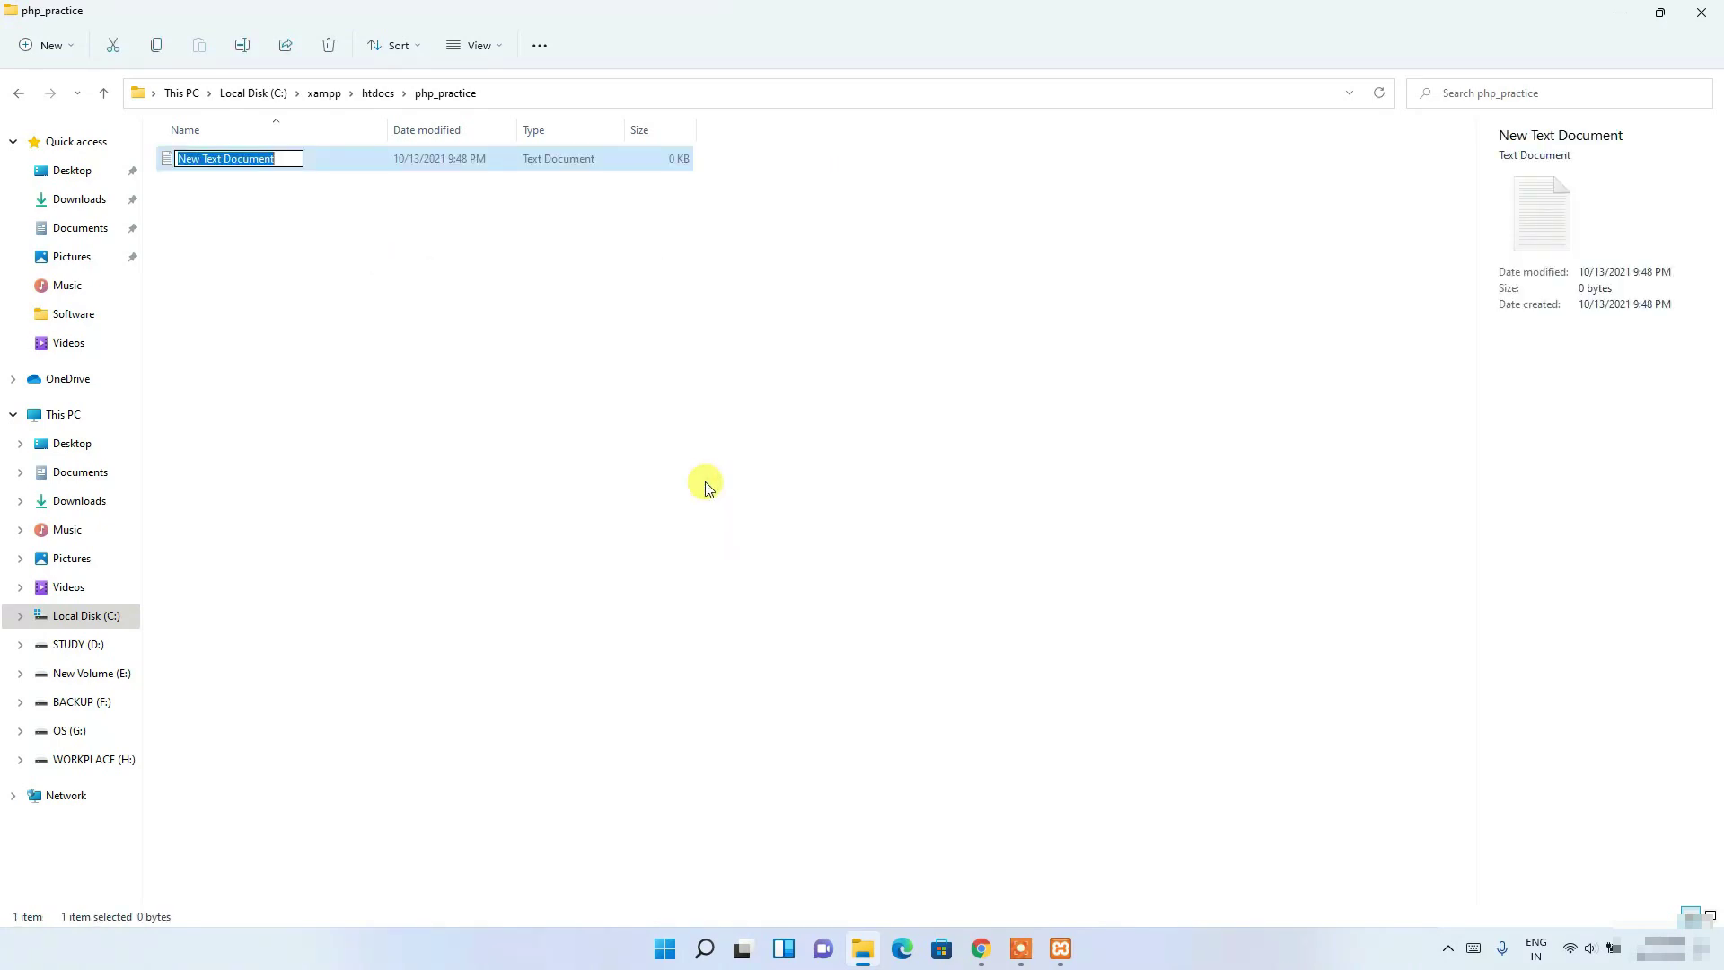
left_click(708, 488)
double_click(261, 158)
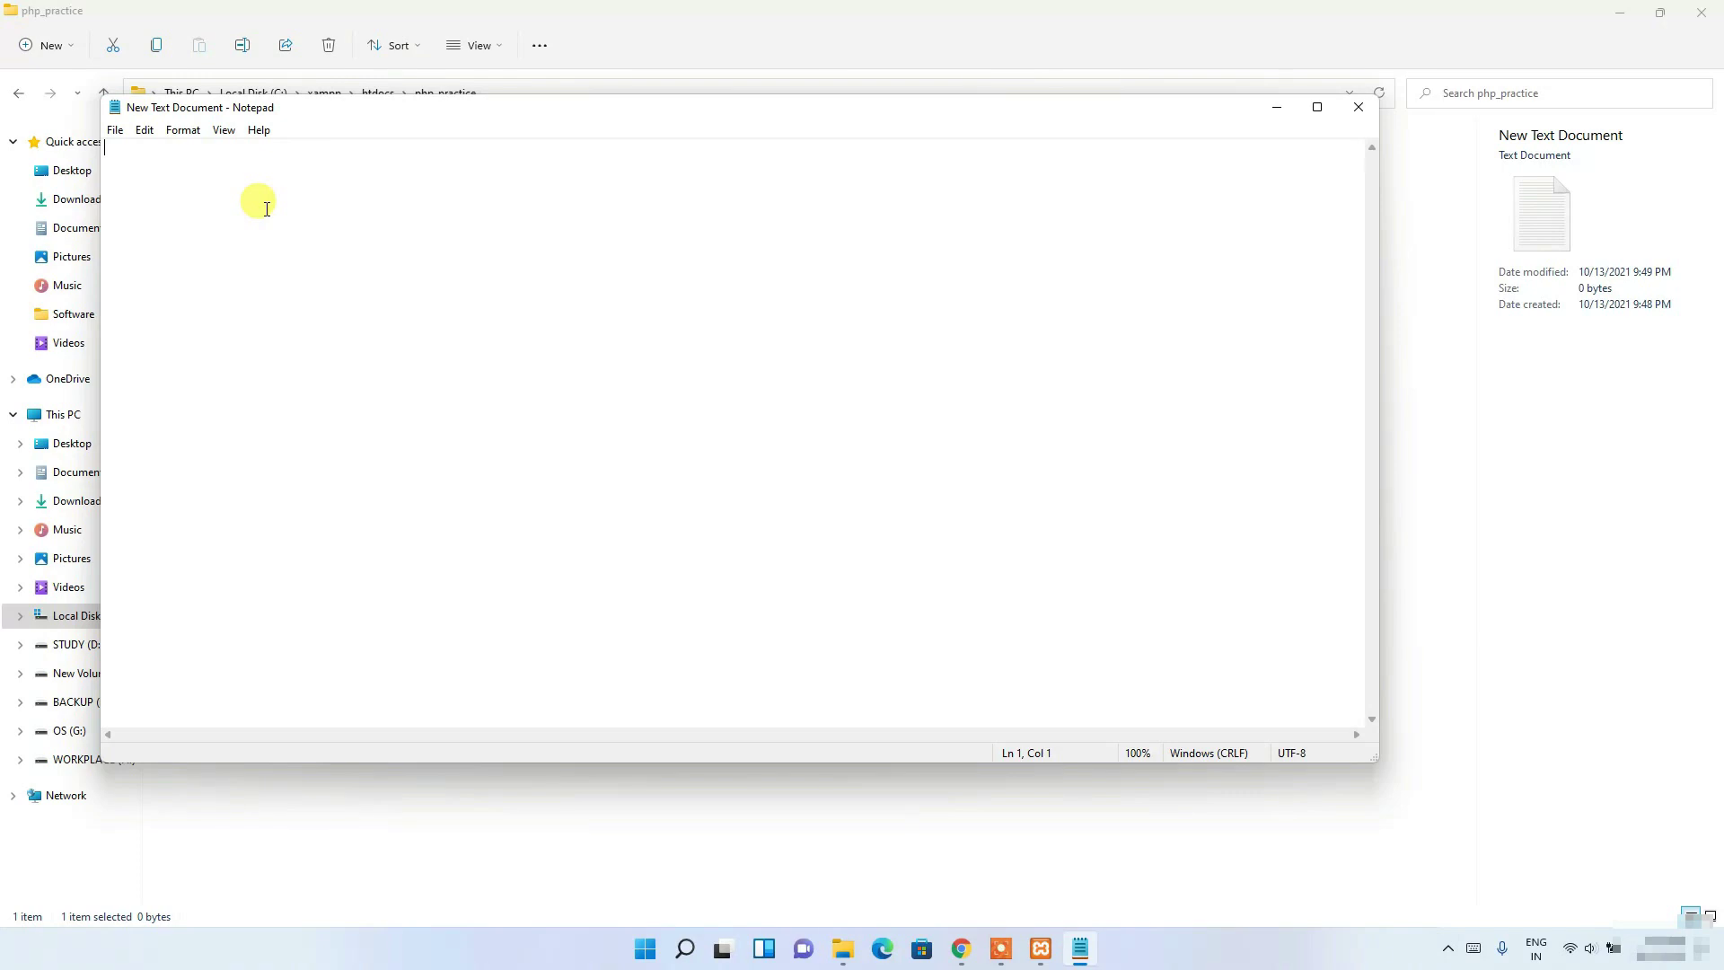
- Write <?php echo "Hello World!!"; ?> in the document and choose File > Save As
type("<?")
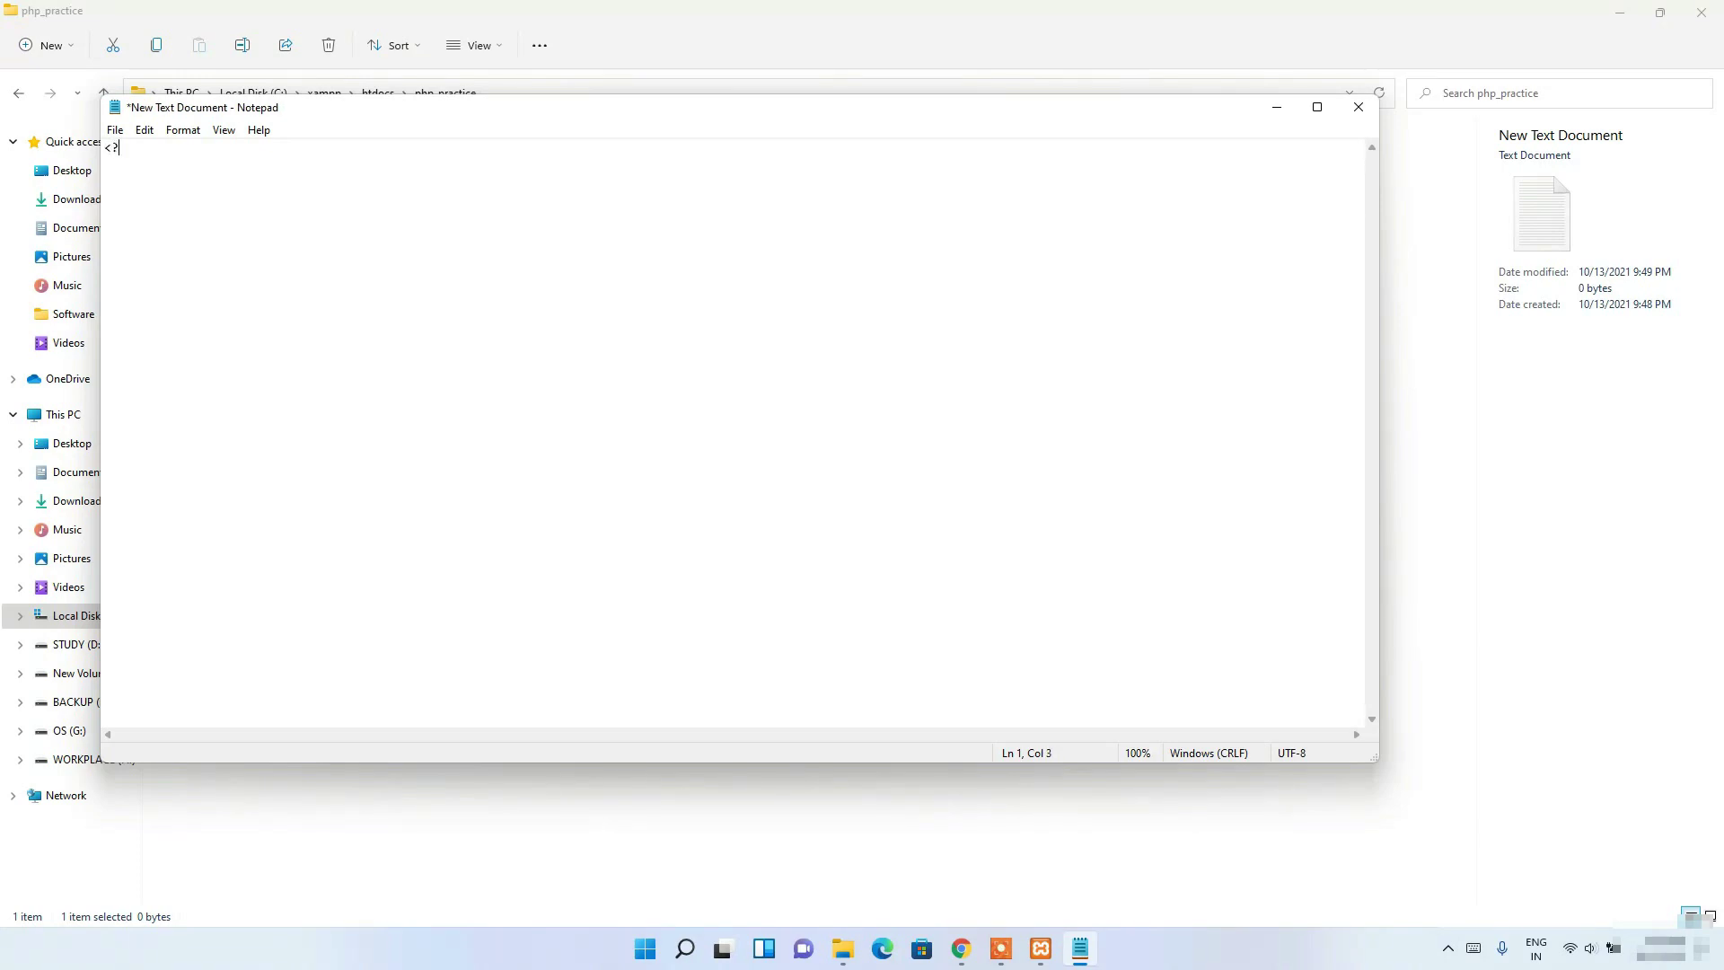
type("php   ?")
left_click(257, 200)
key("Return")
key("Up")
key("Up")
key("Down")
type("echo \"\";Hello World!!")
left_click(115, 130)
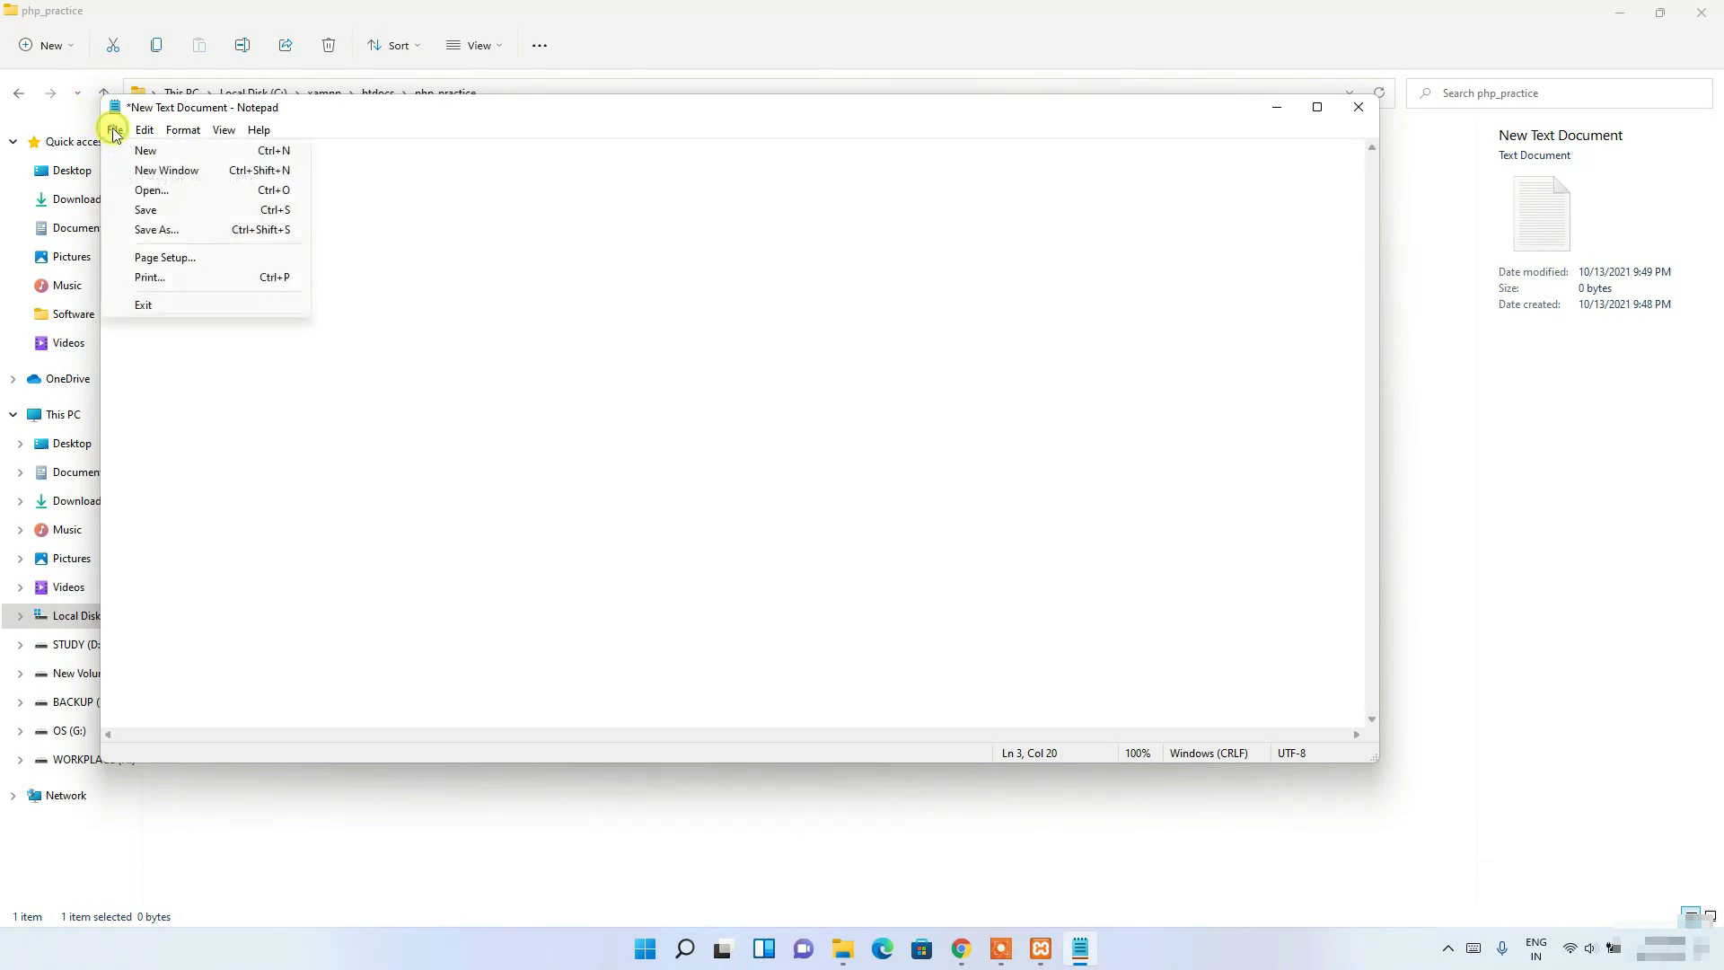
left_click(147, 230)
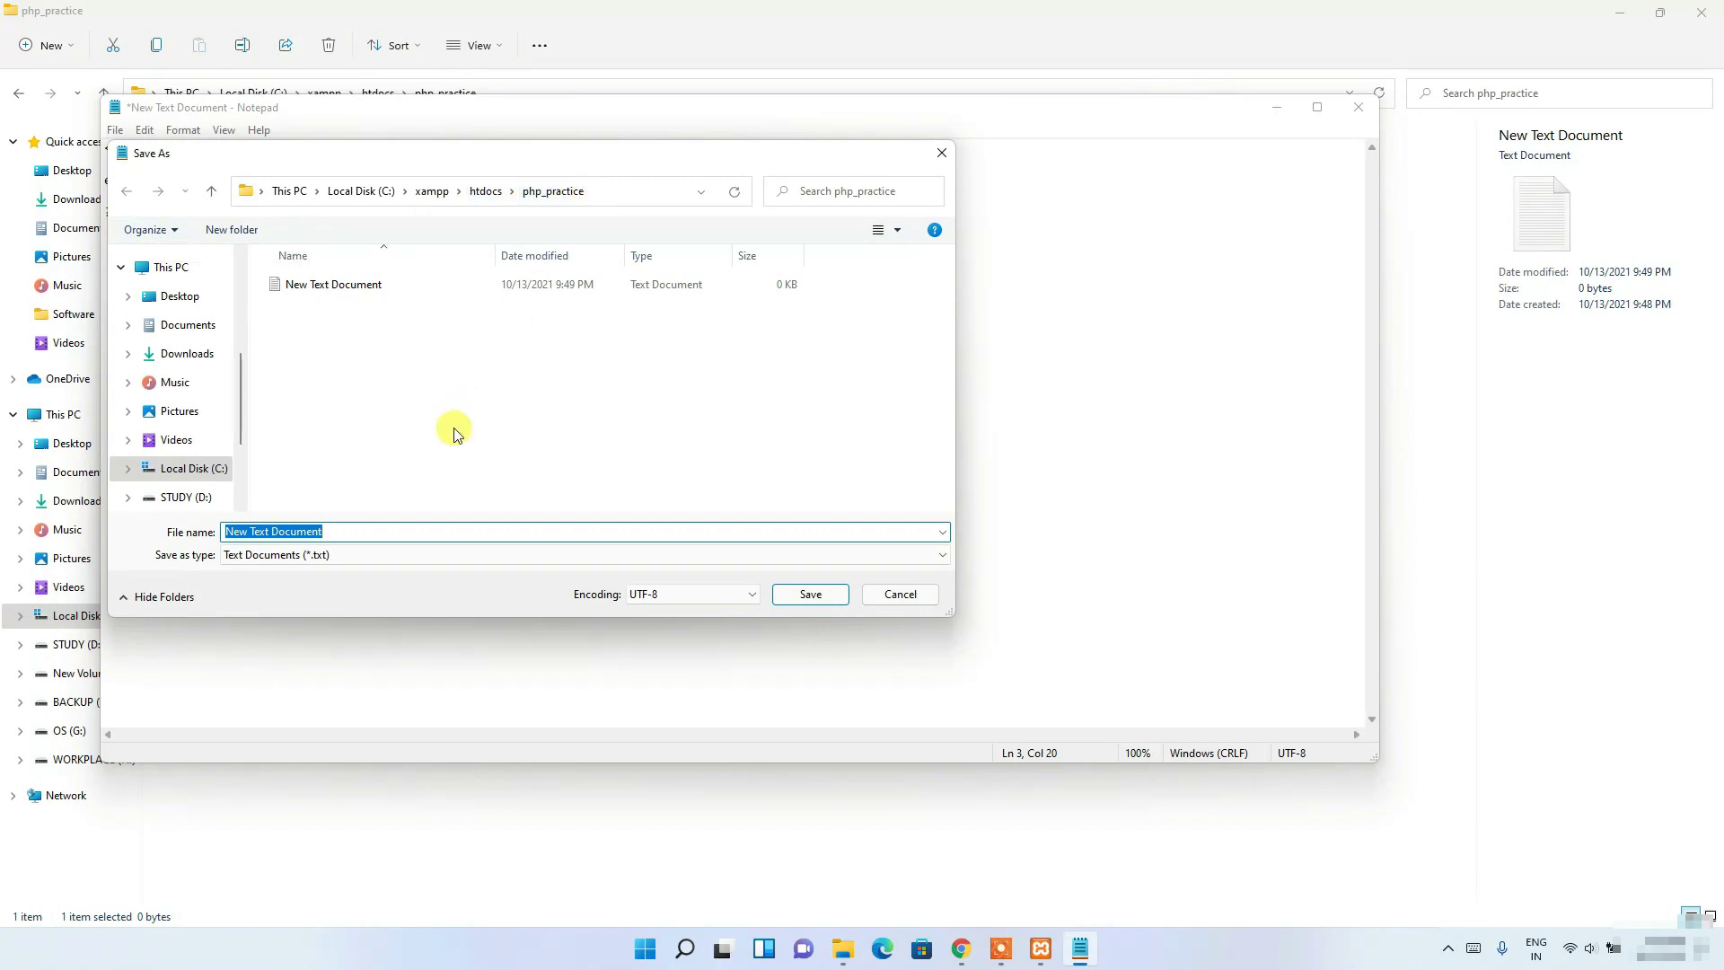
- Save the file as prog.php with type All Files in php_practice
left_click(327, 556)
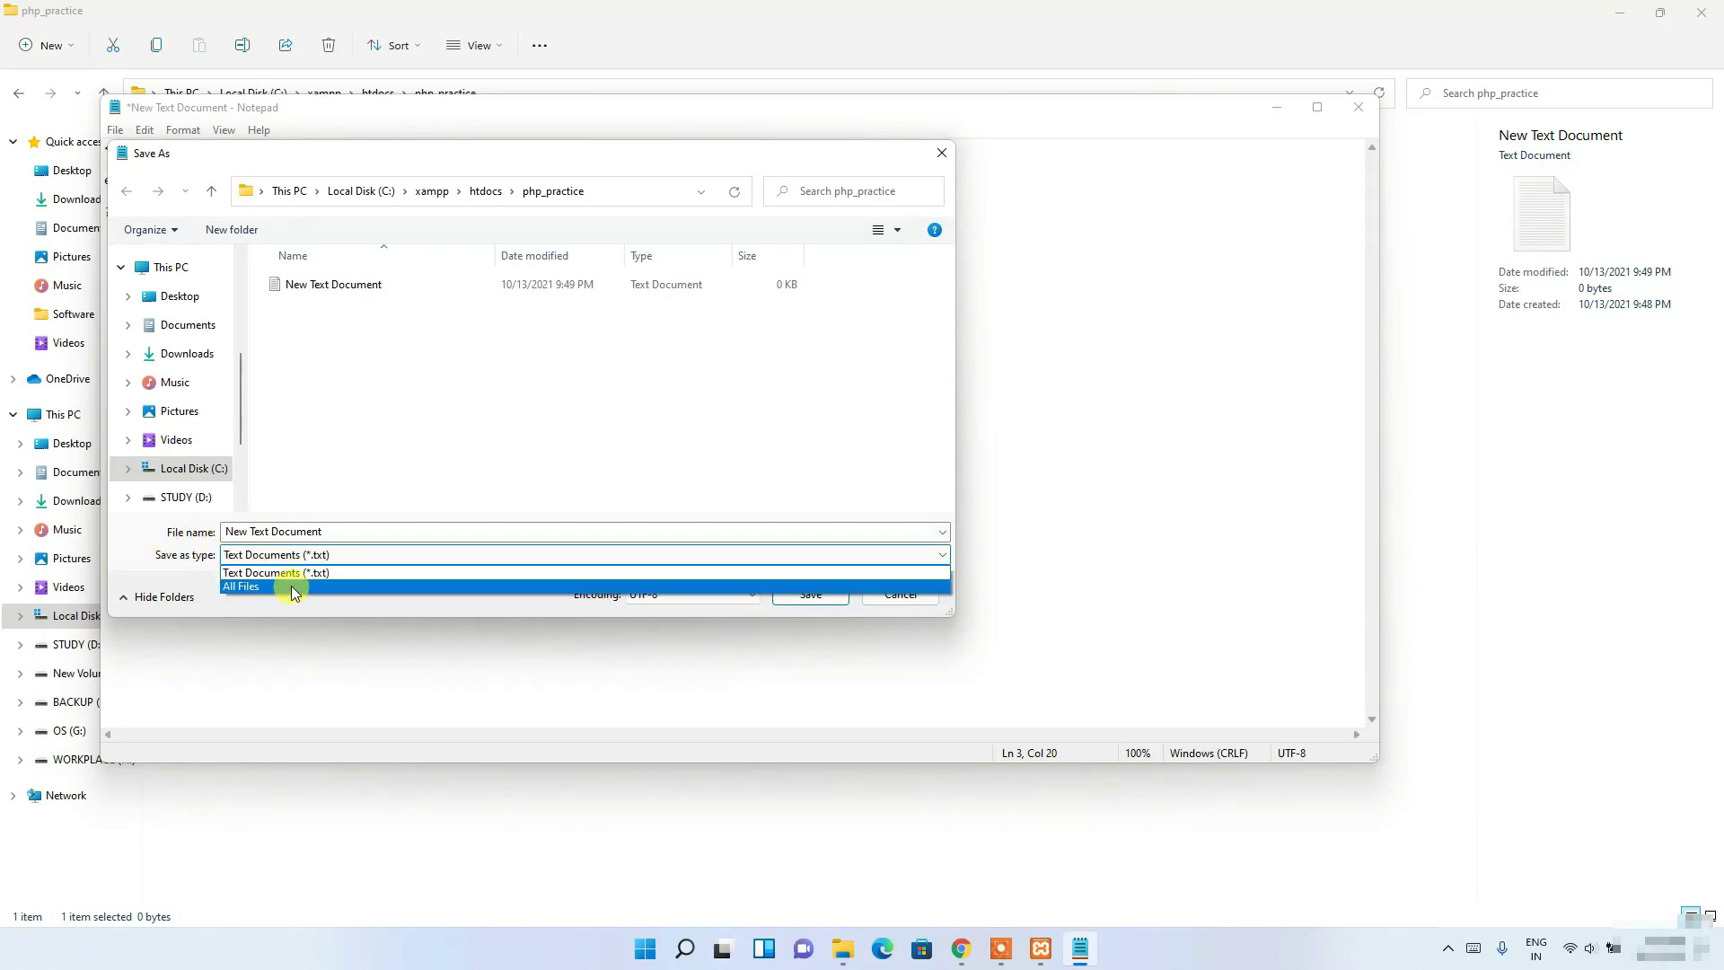
left_click(292, 587)
left_click(342, 530)
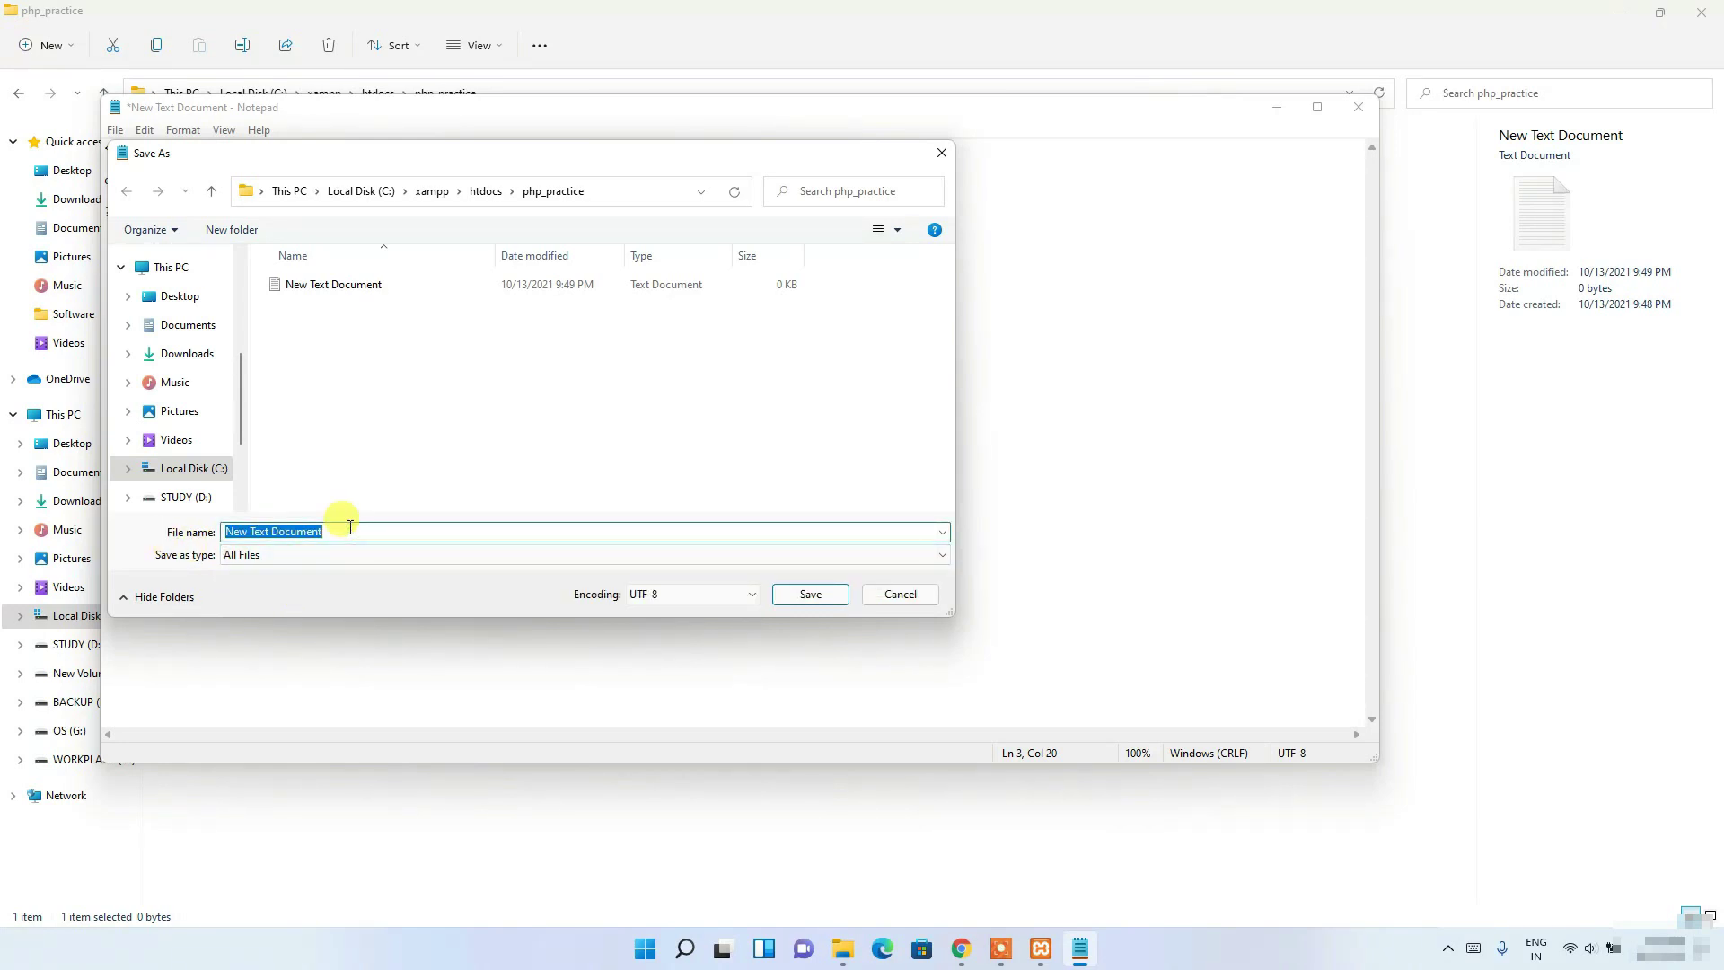
type("prog.php")
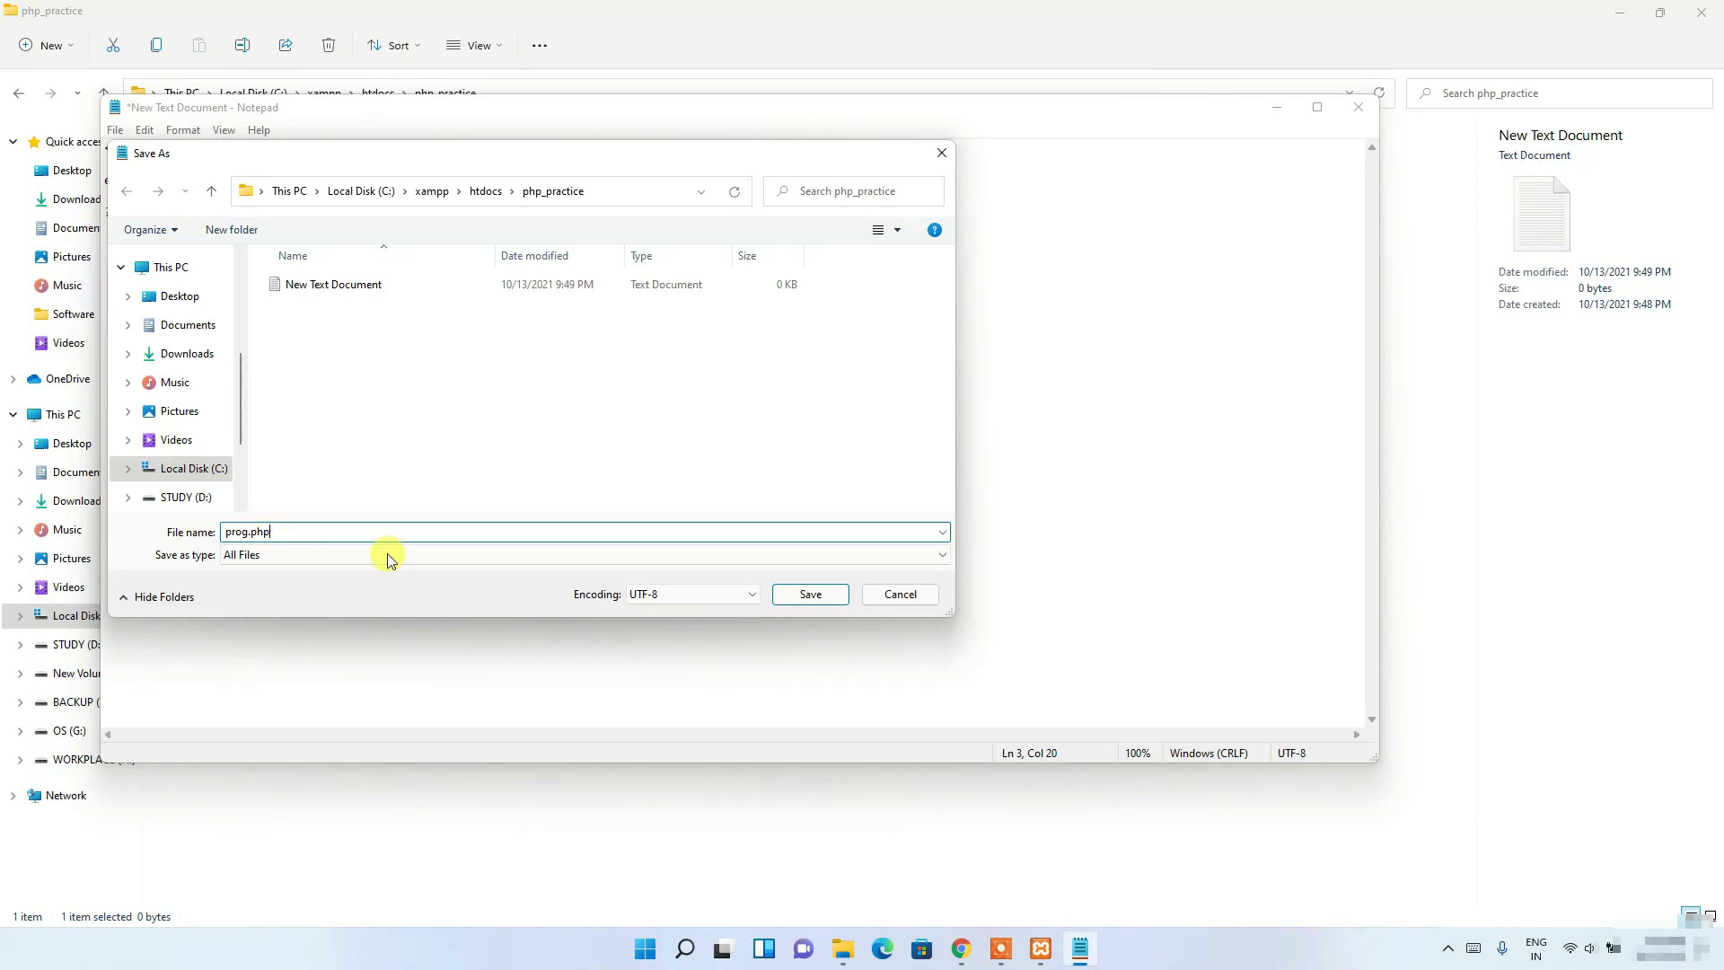
left_click(807, 596)
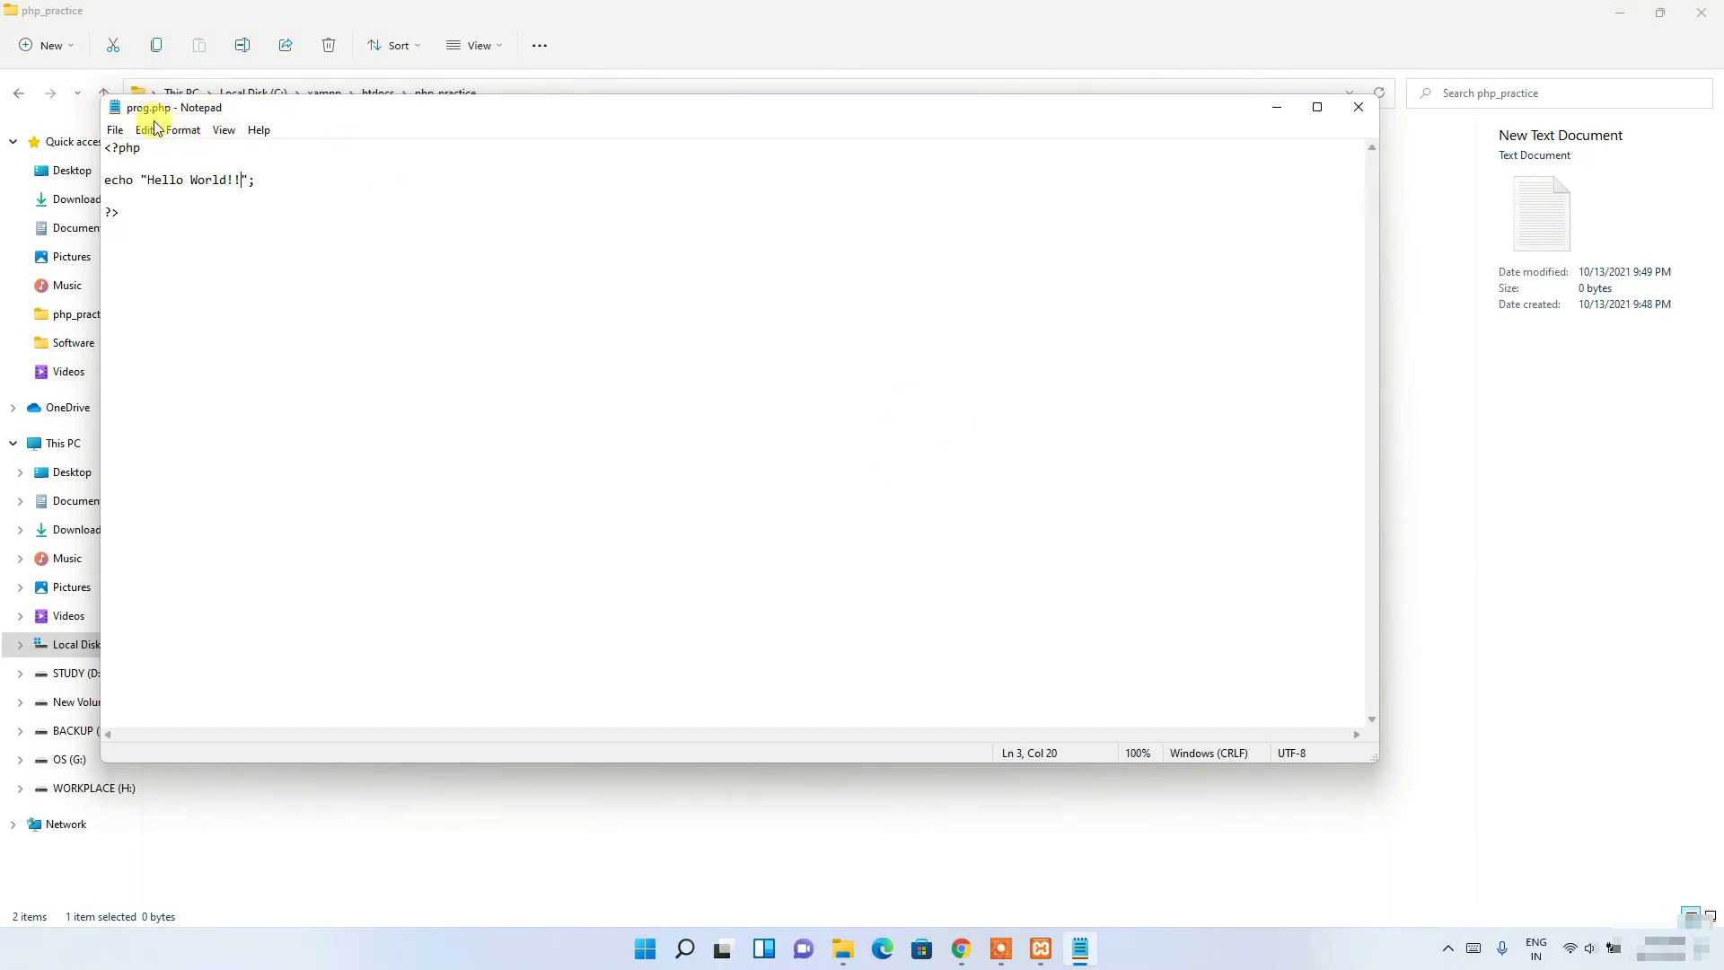
- Load localhost/php_practice in a new Chrome tab, fixing the mistyped address
left_click(735, 8)
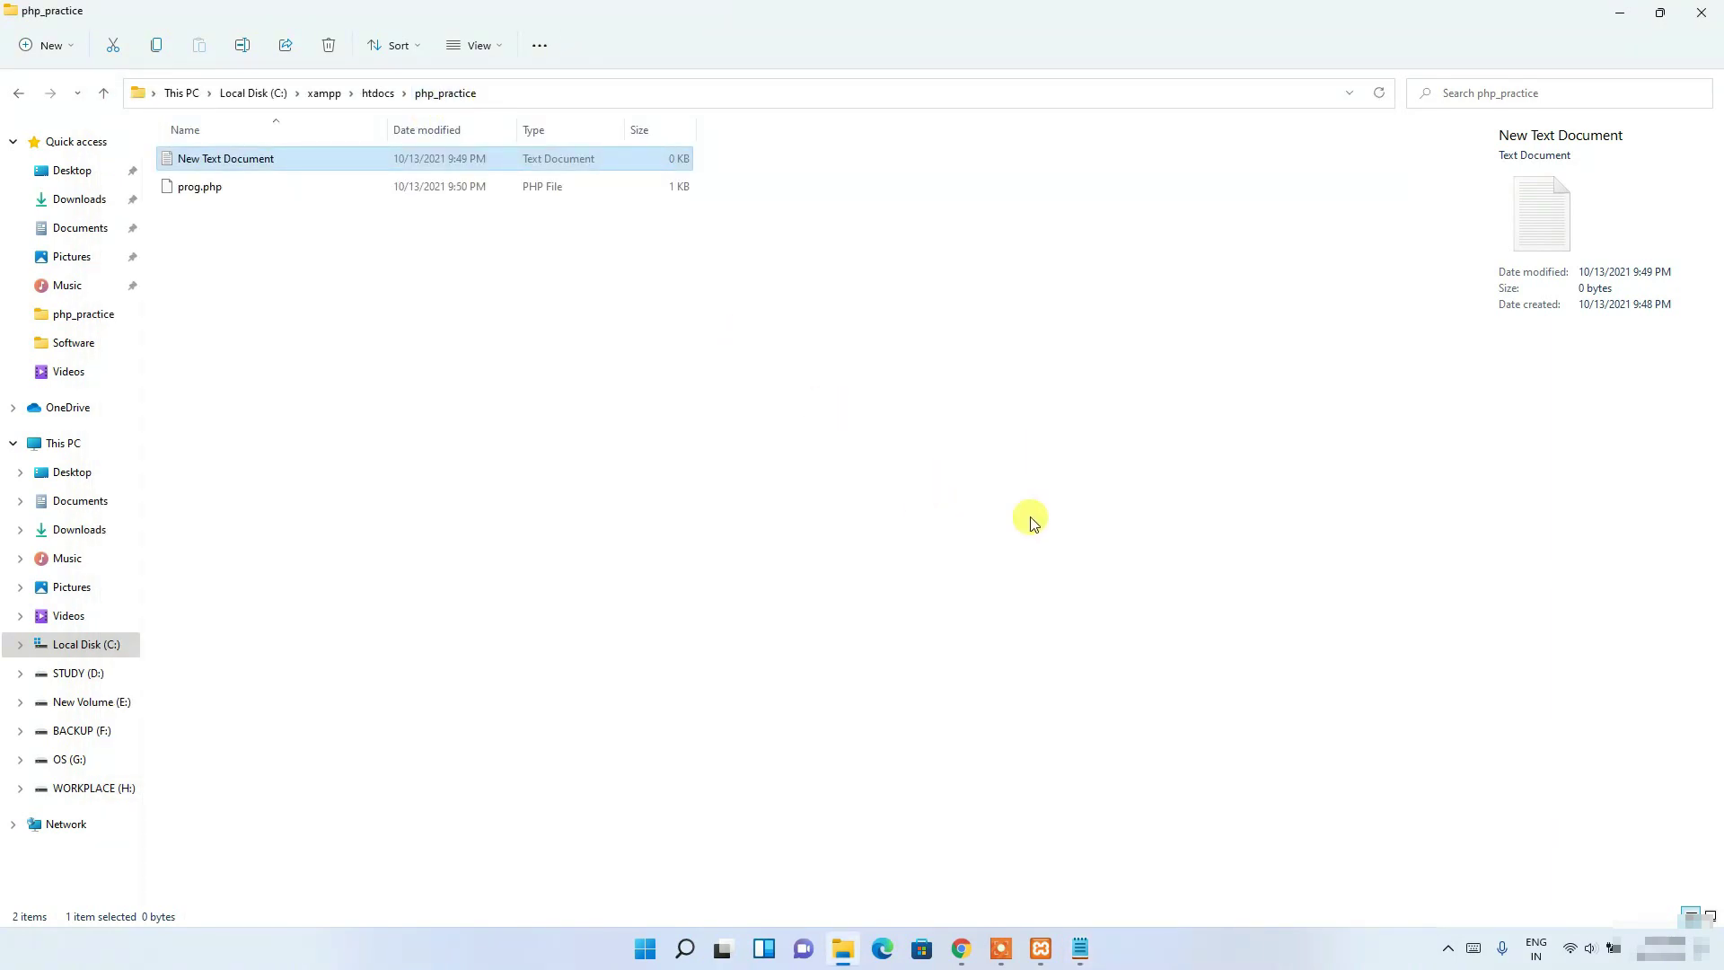
left_click(963, 950)
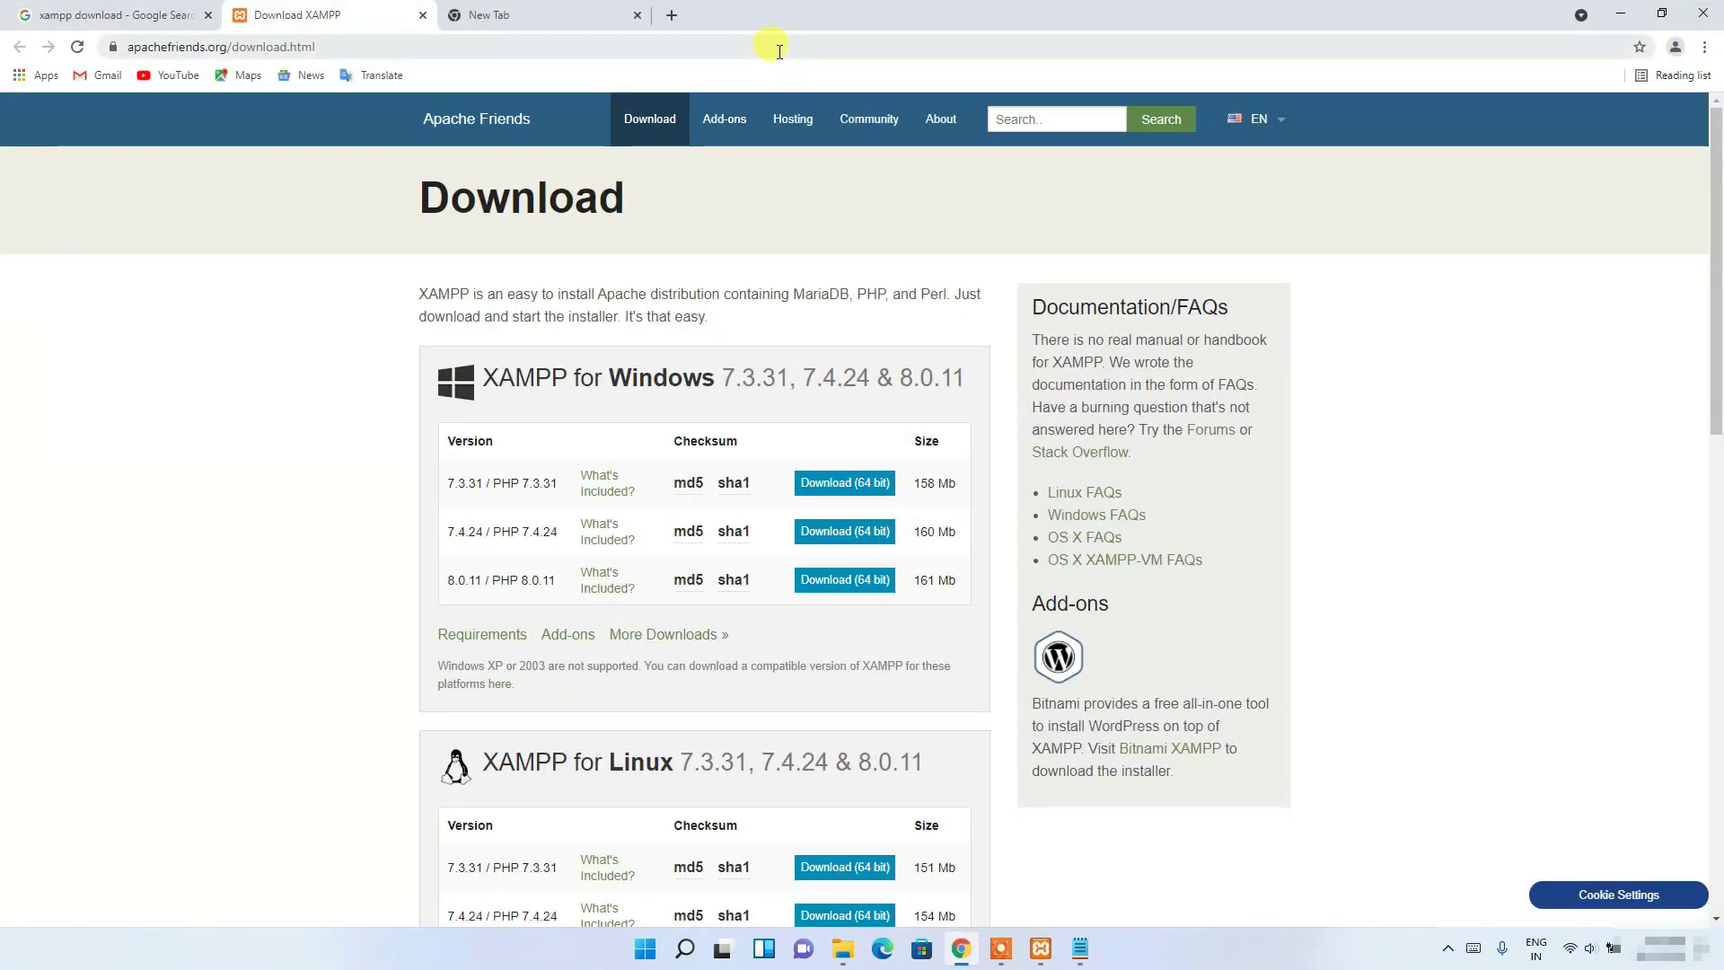
left_click(672, 15)
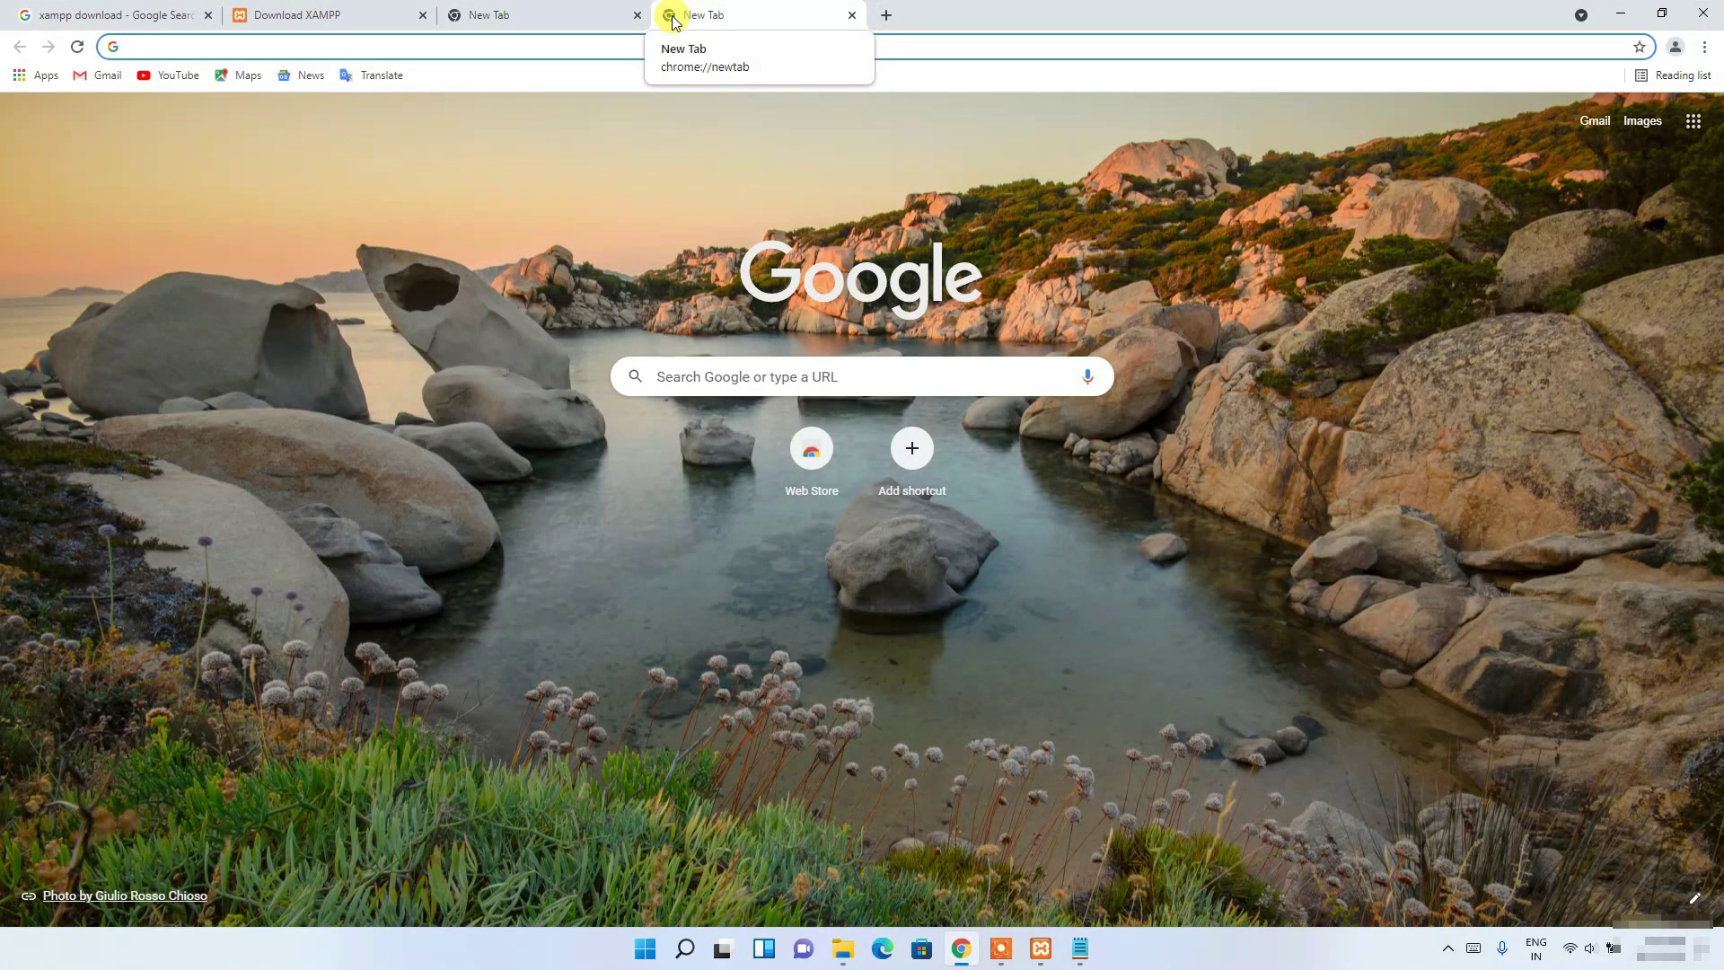
type("localho")
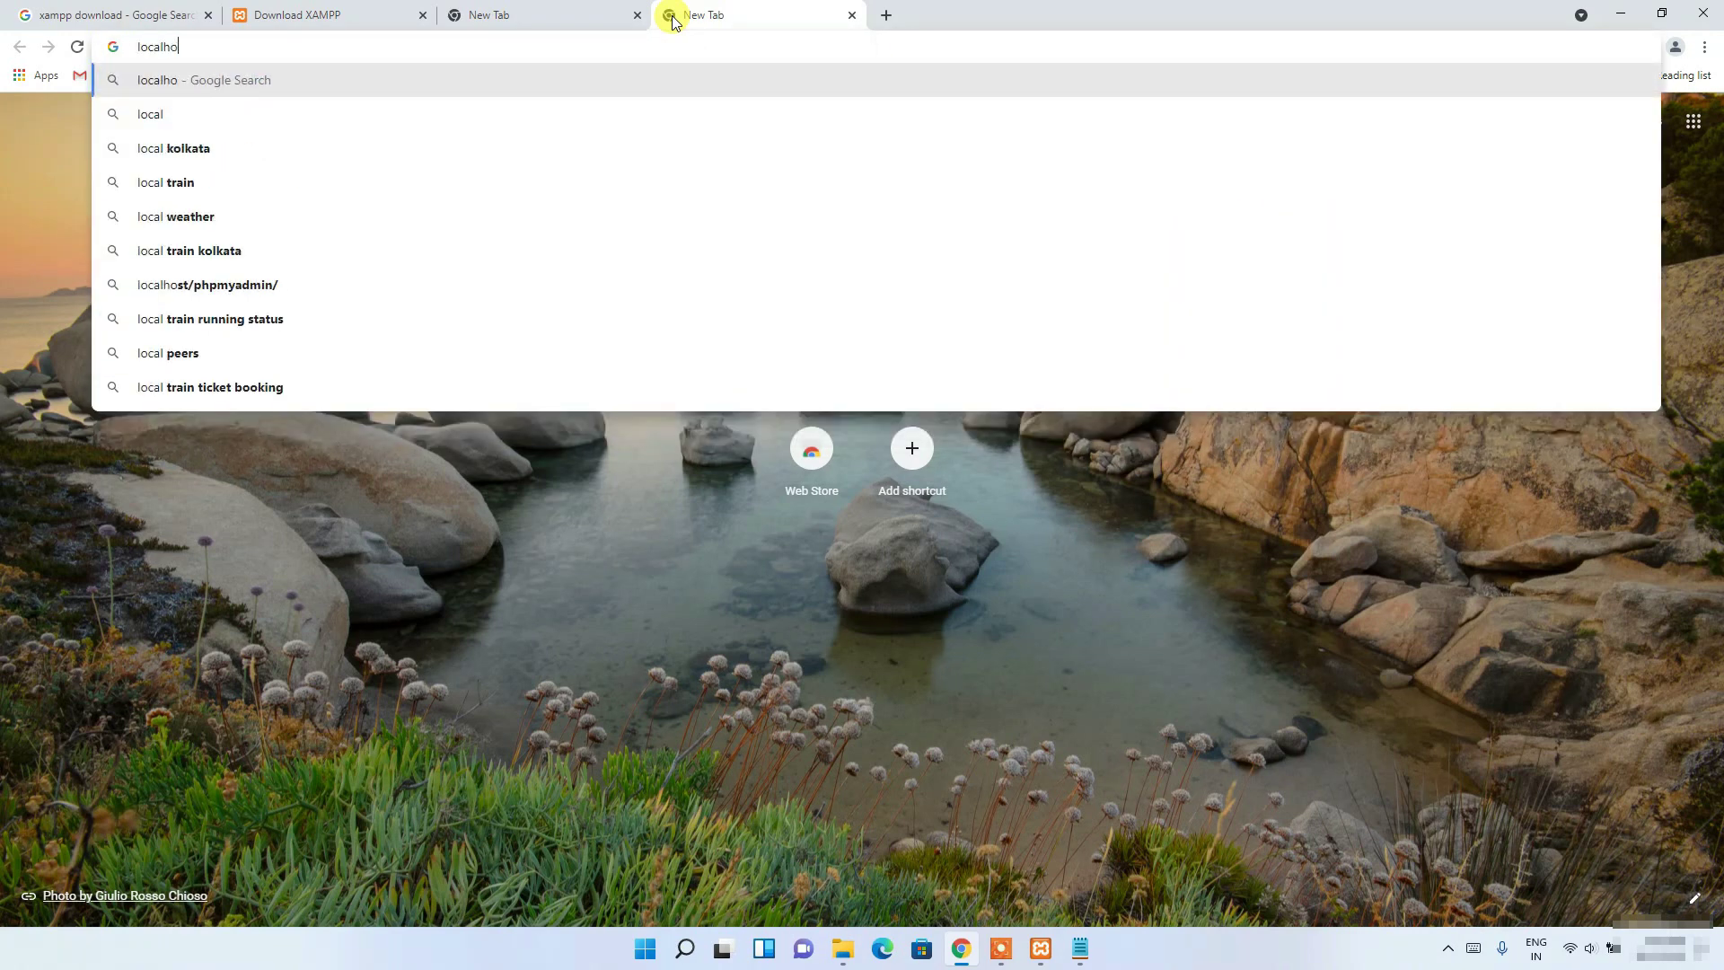
type("st/")
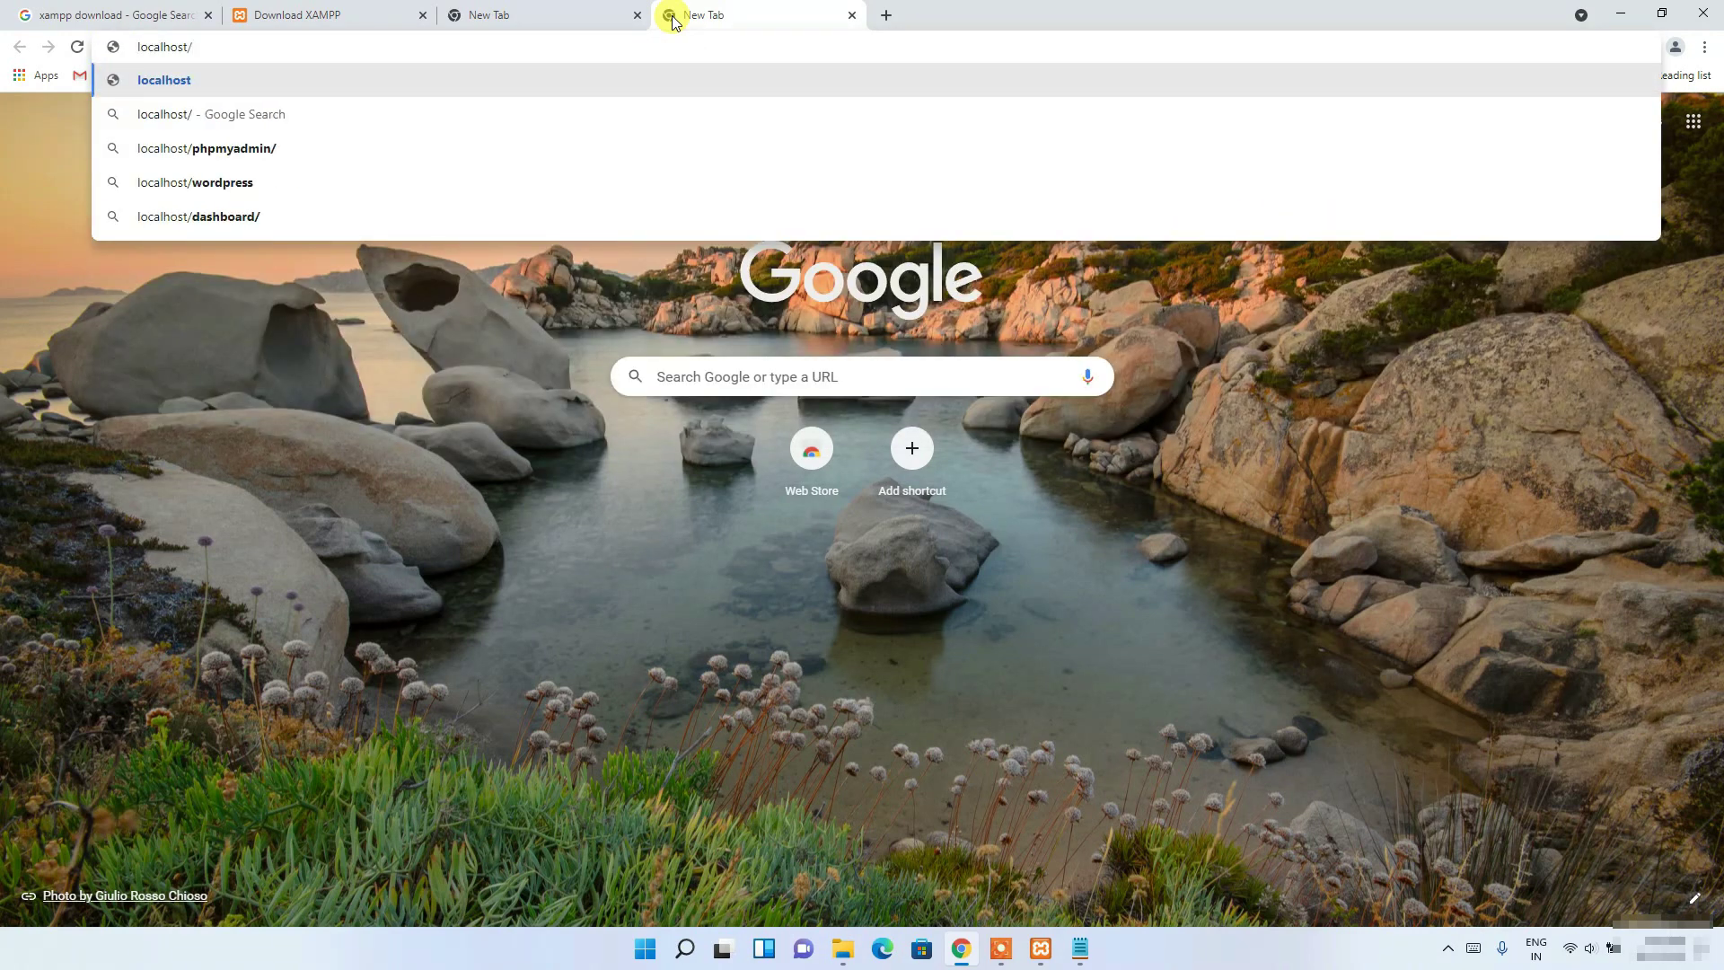
type("p")
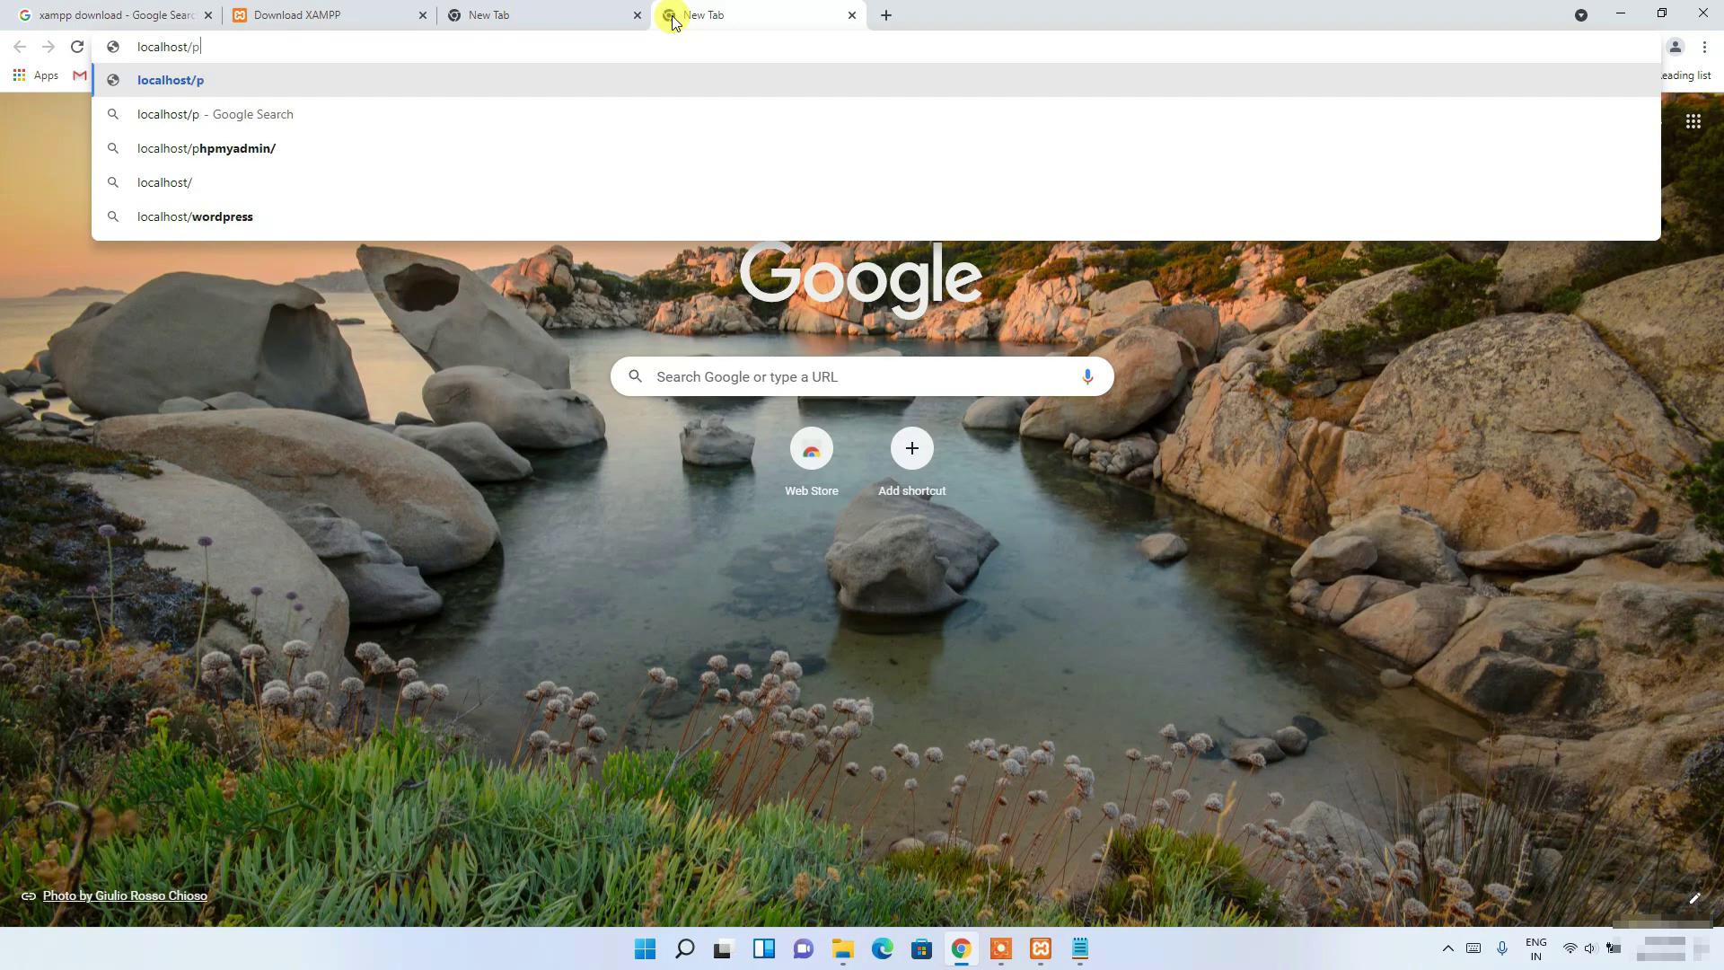
type("hp_pracice")
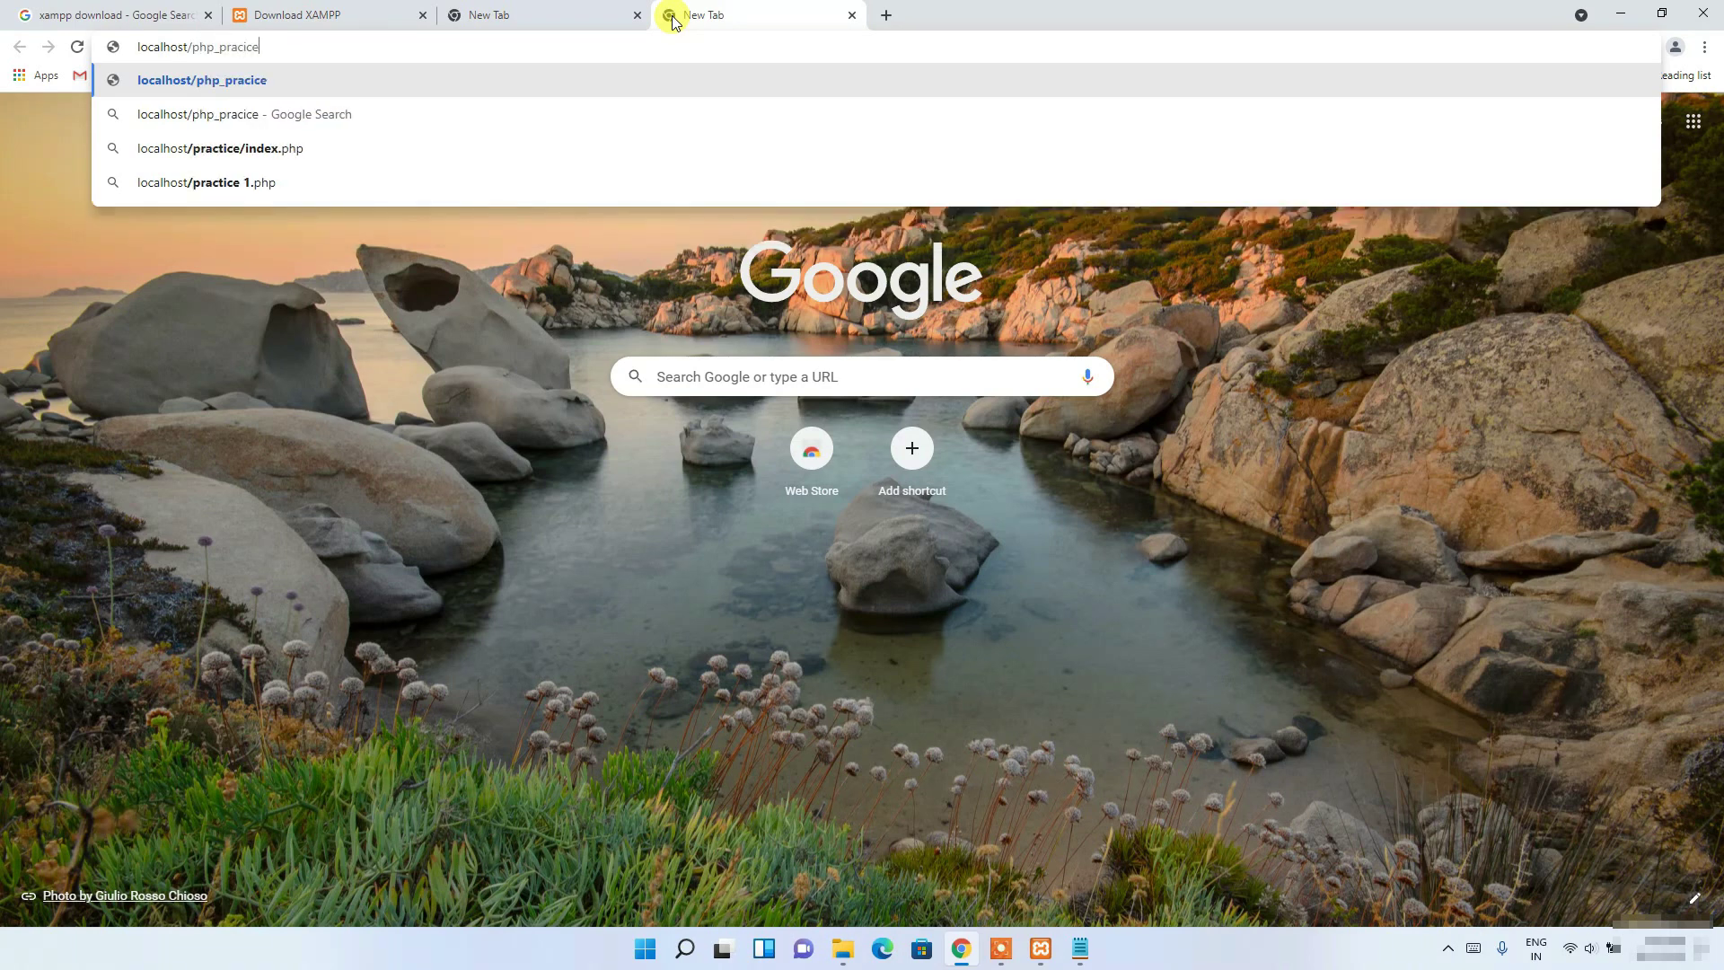
key("BackSpace")
key("BackSpace")
key("BackSpace")
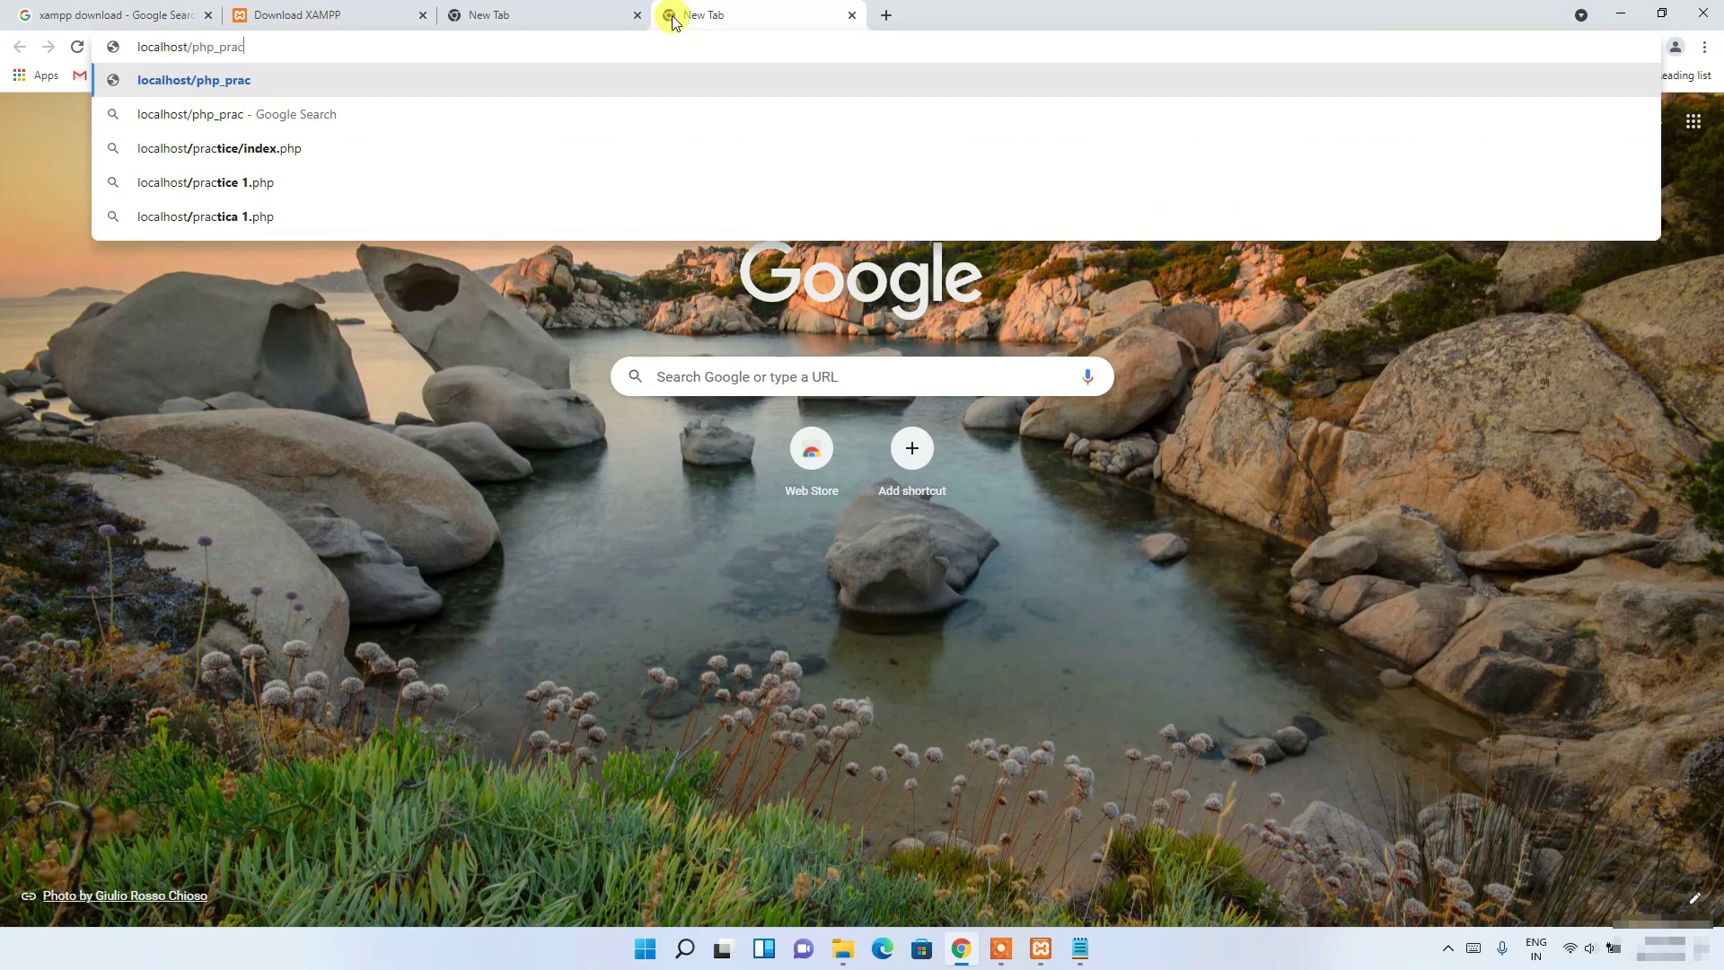
type("tice")
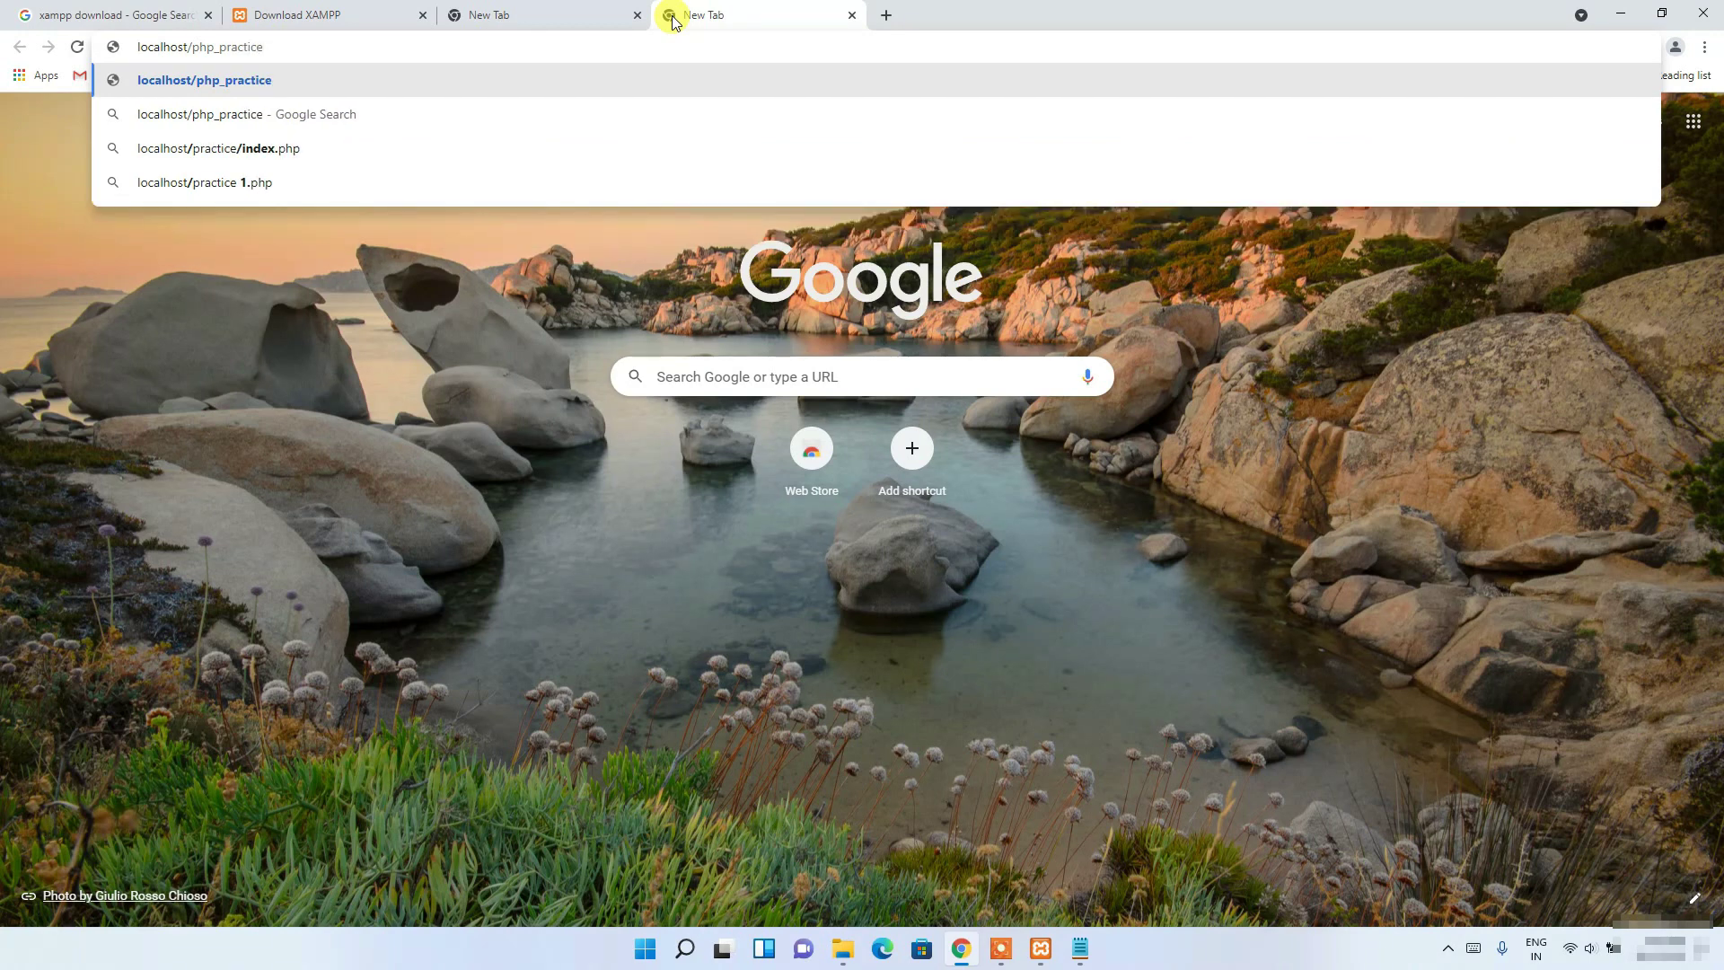
key("Return")
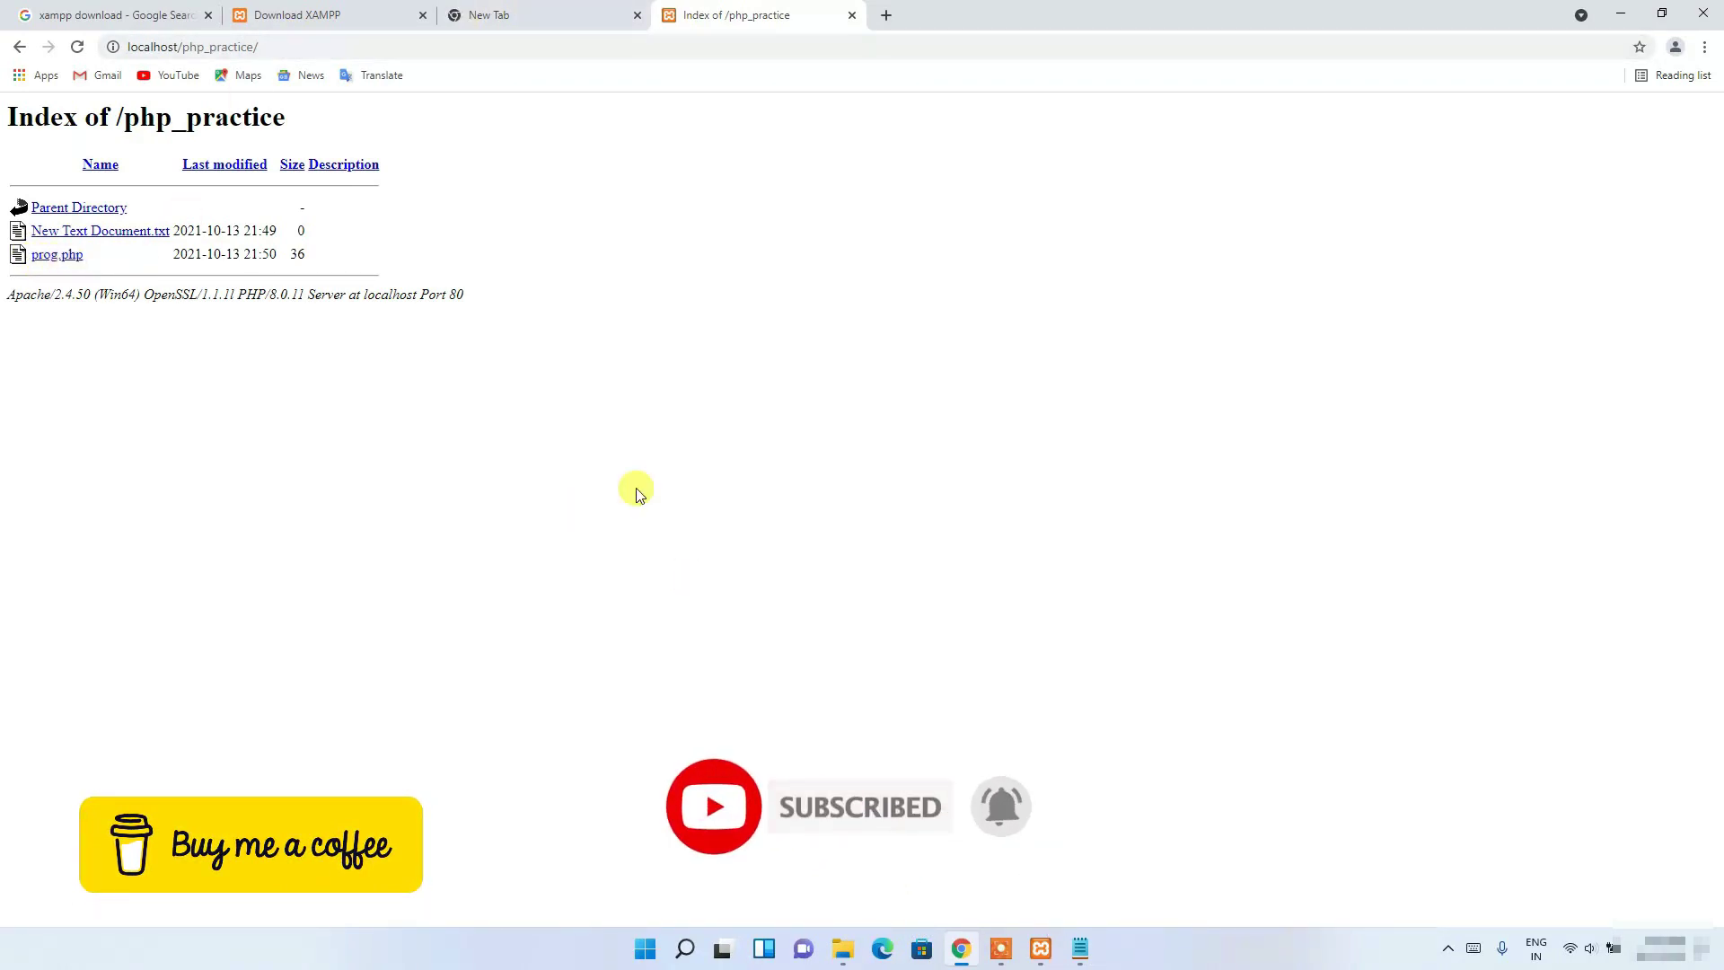
- Compare the php_practice folder in File Explorer, then open prog.php from the listing to show Hello World!!
double_click(202, 46)
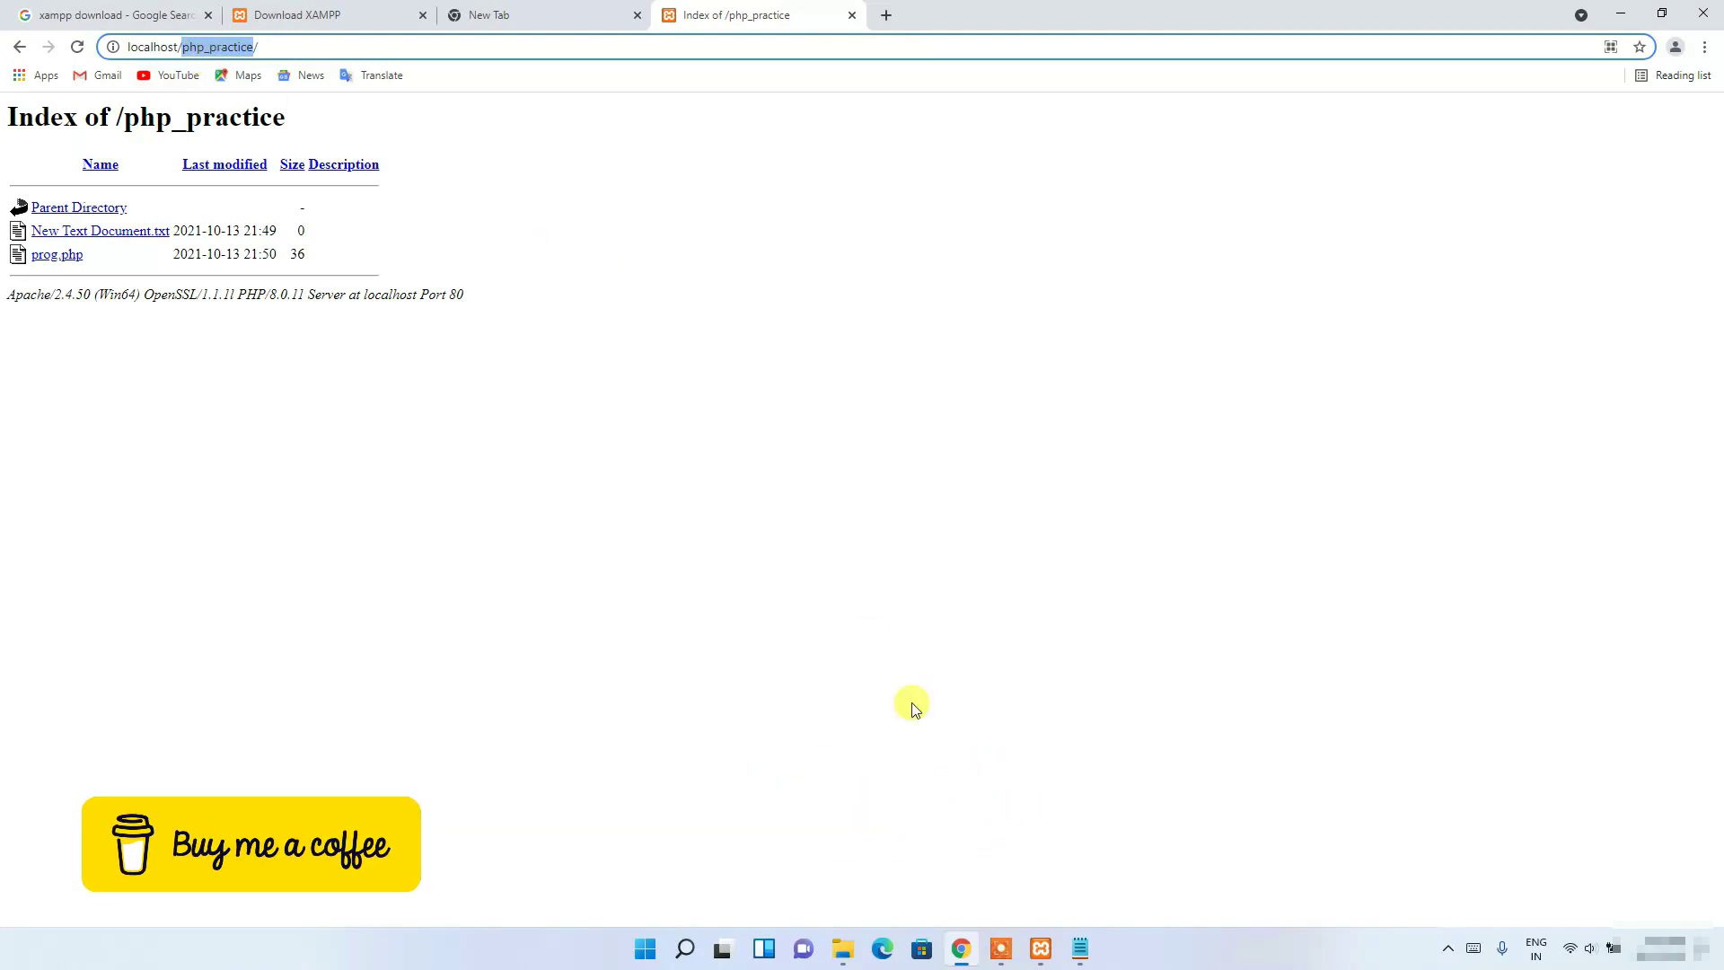
left_click(843, 949)
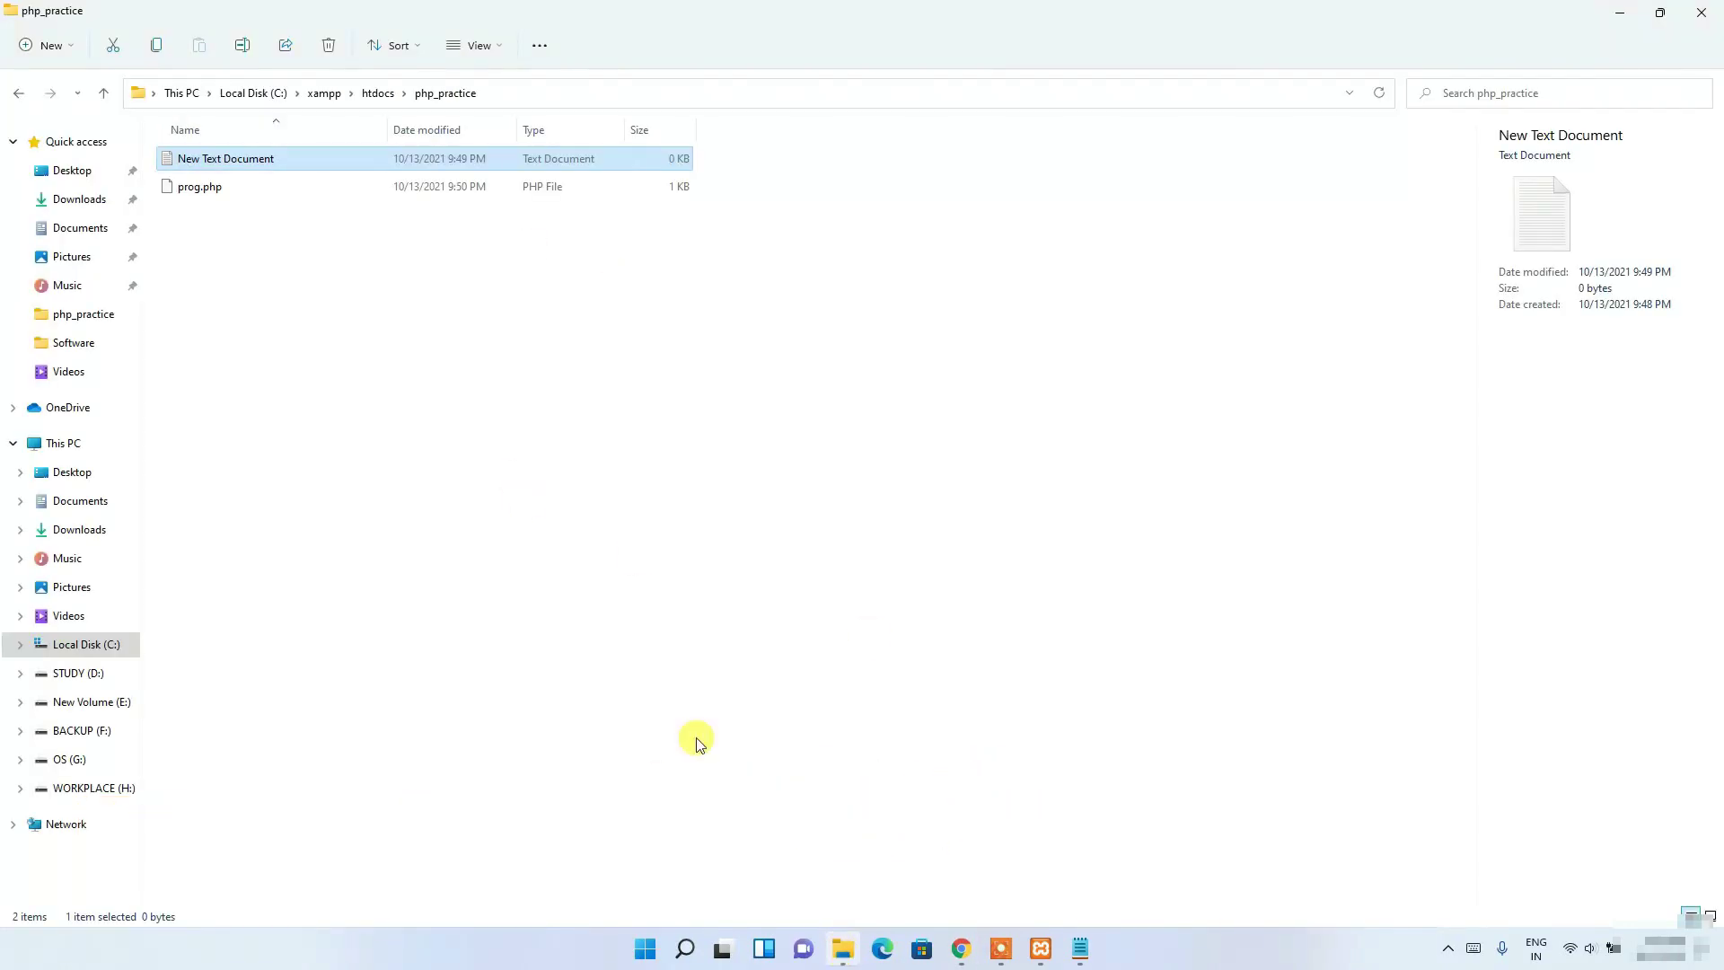
left_click(377, 93)
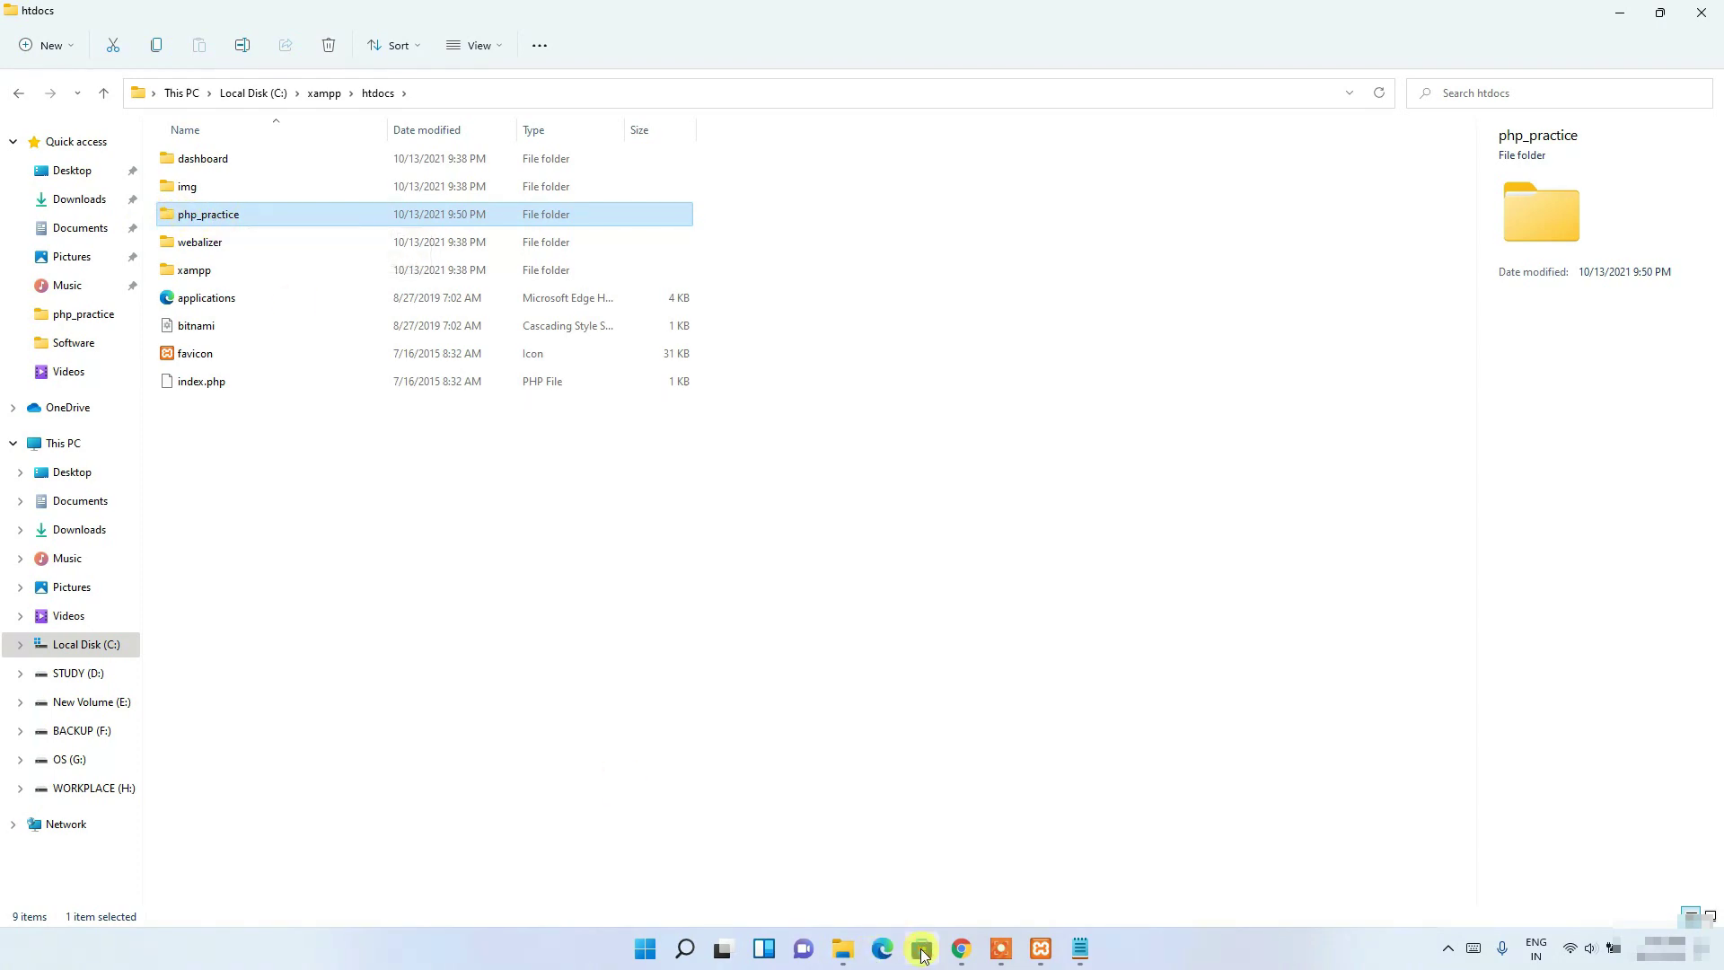
left_click(961, 948)
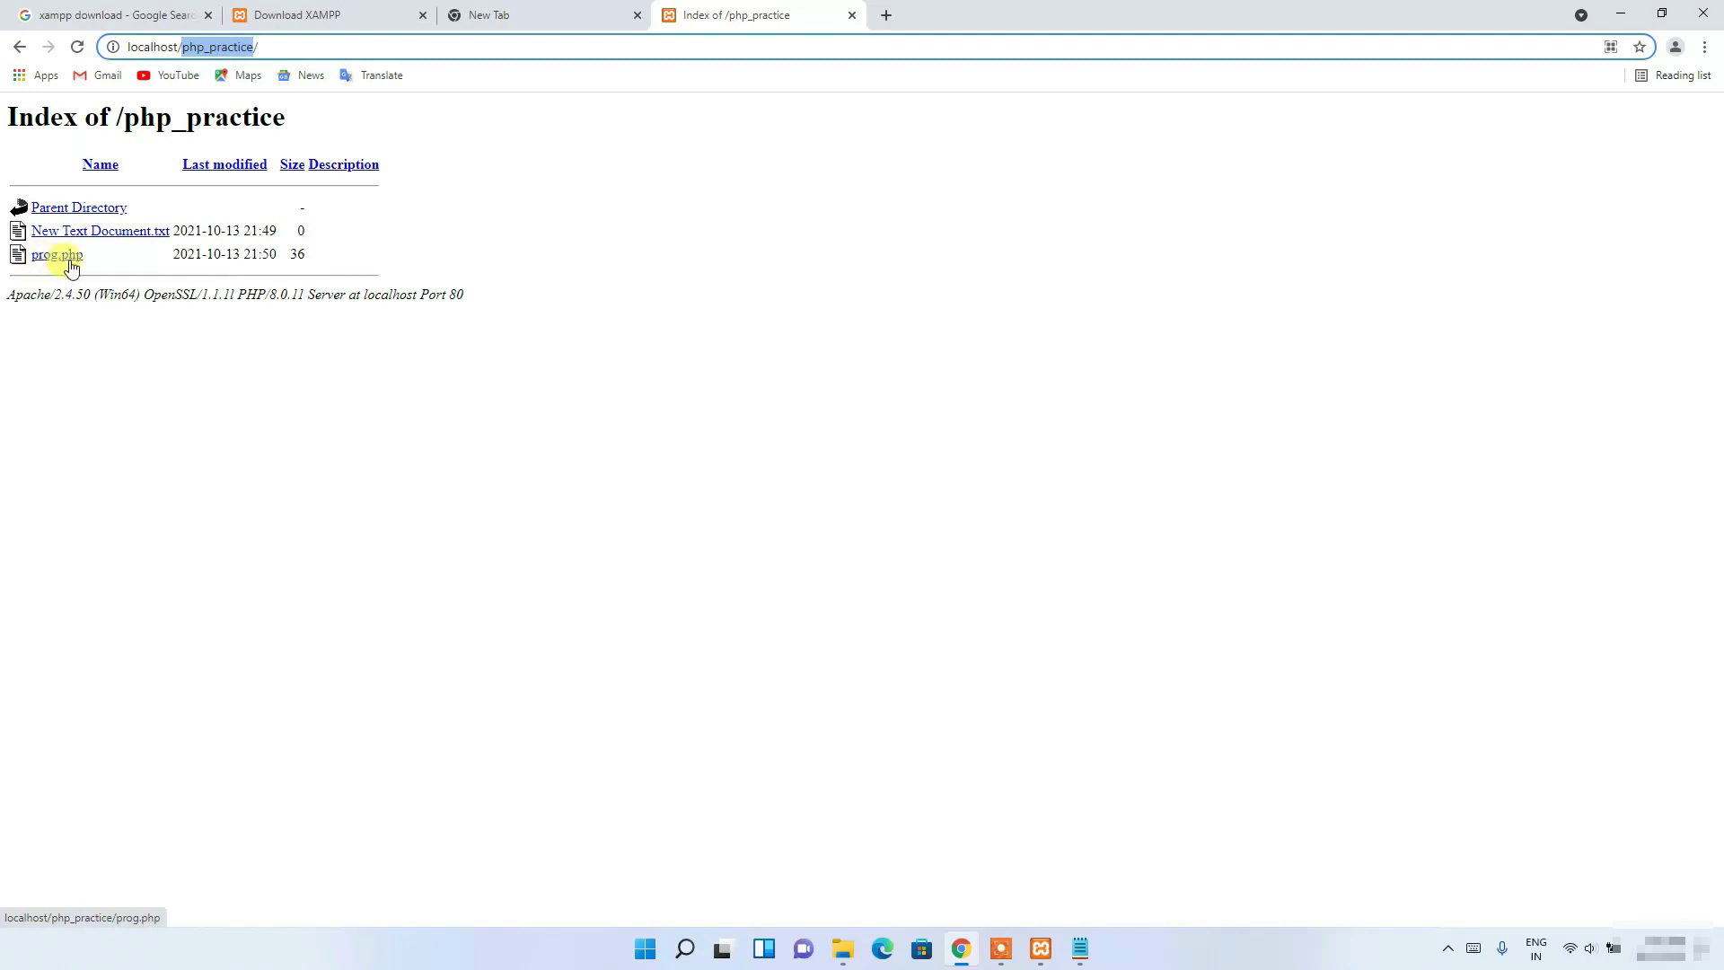
left_click(848, 950)
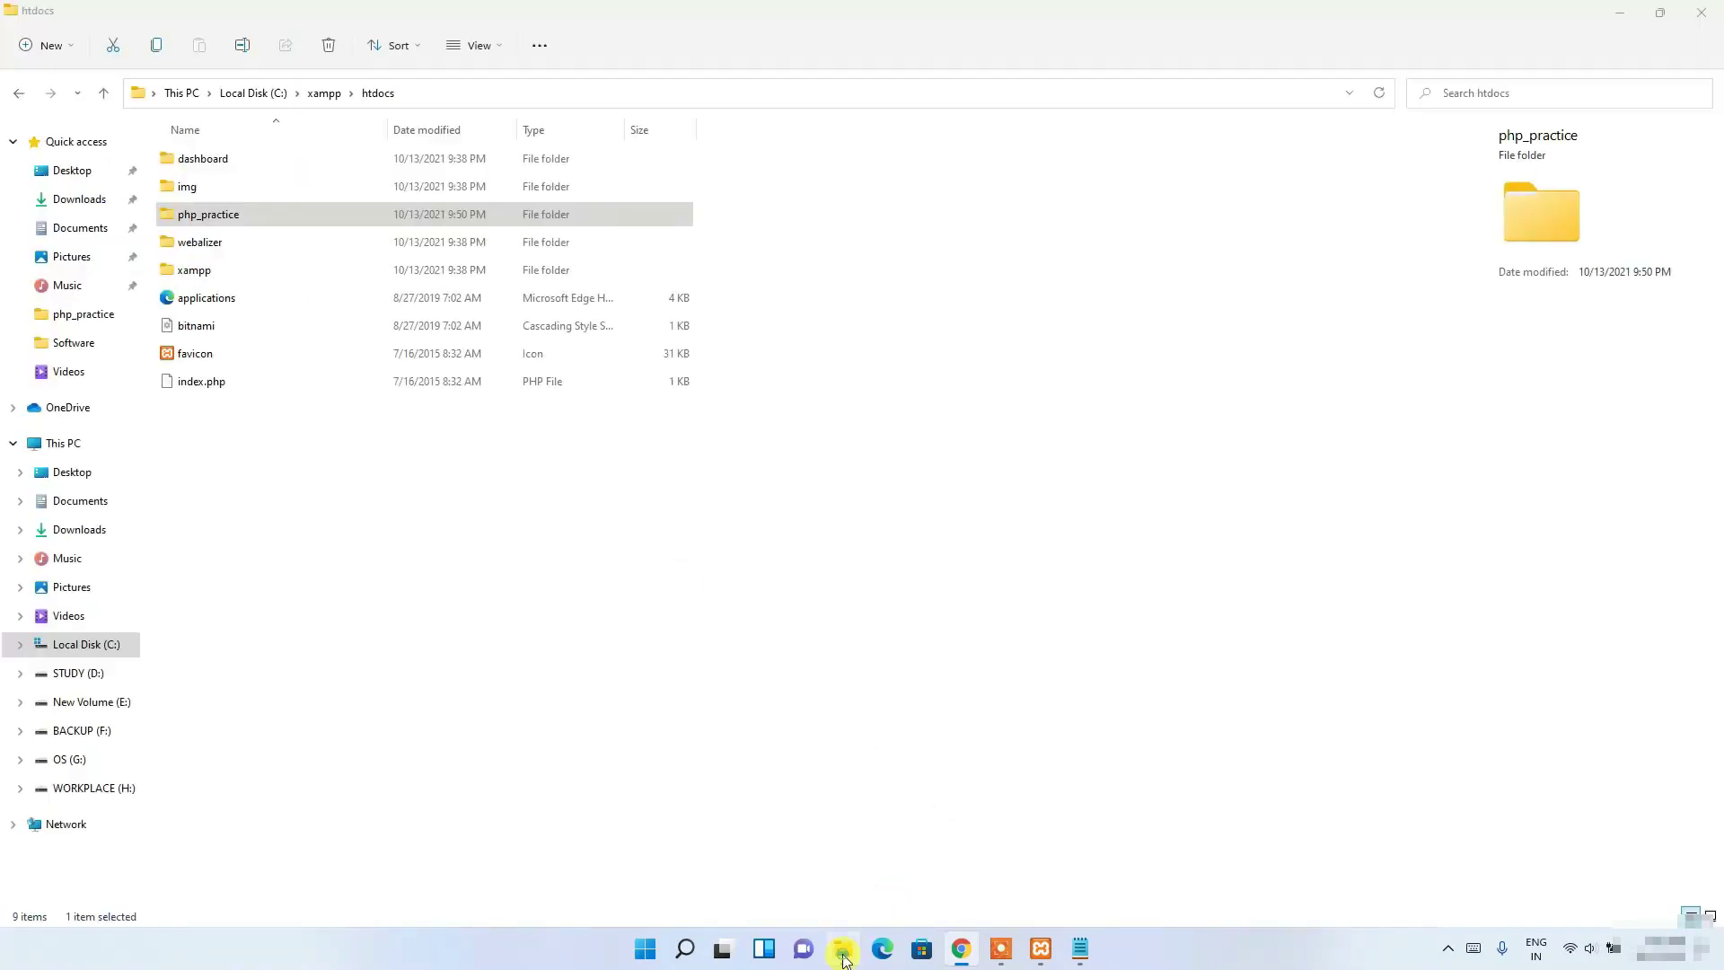
key("Return")
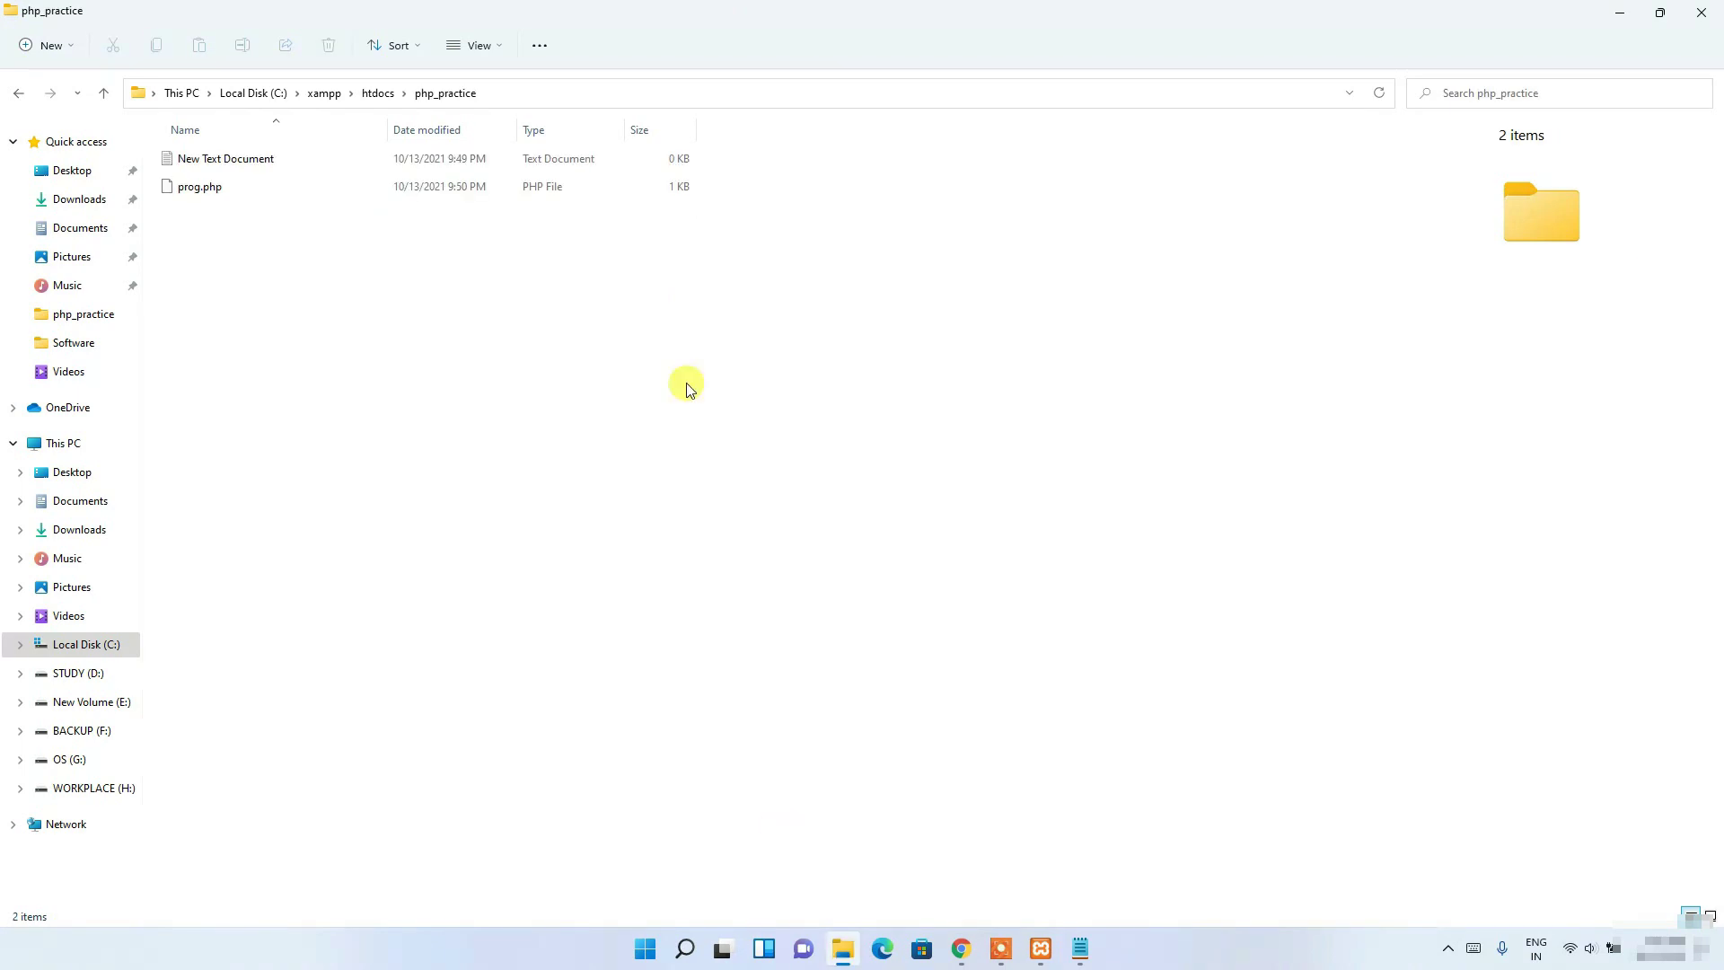
left_click(961, 948)
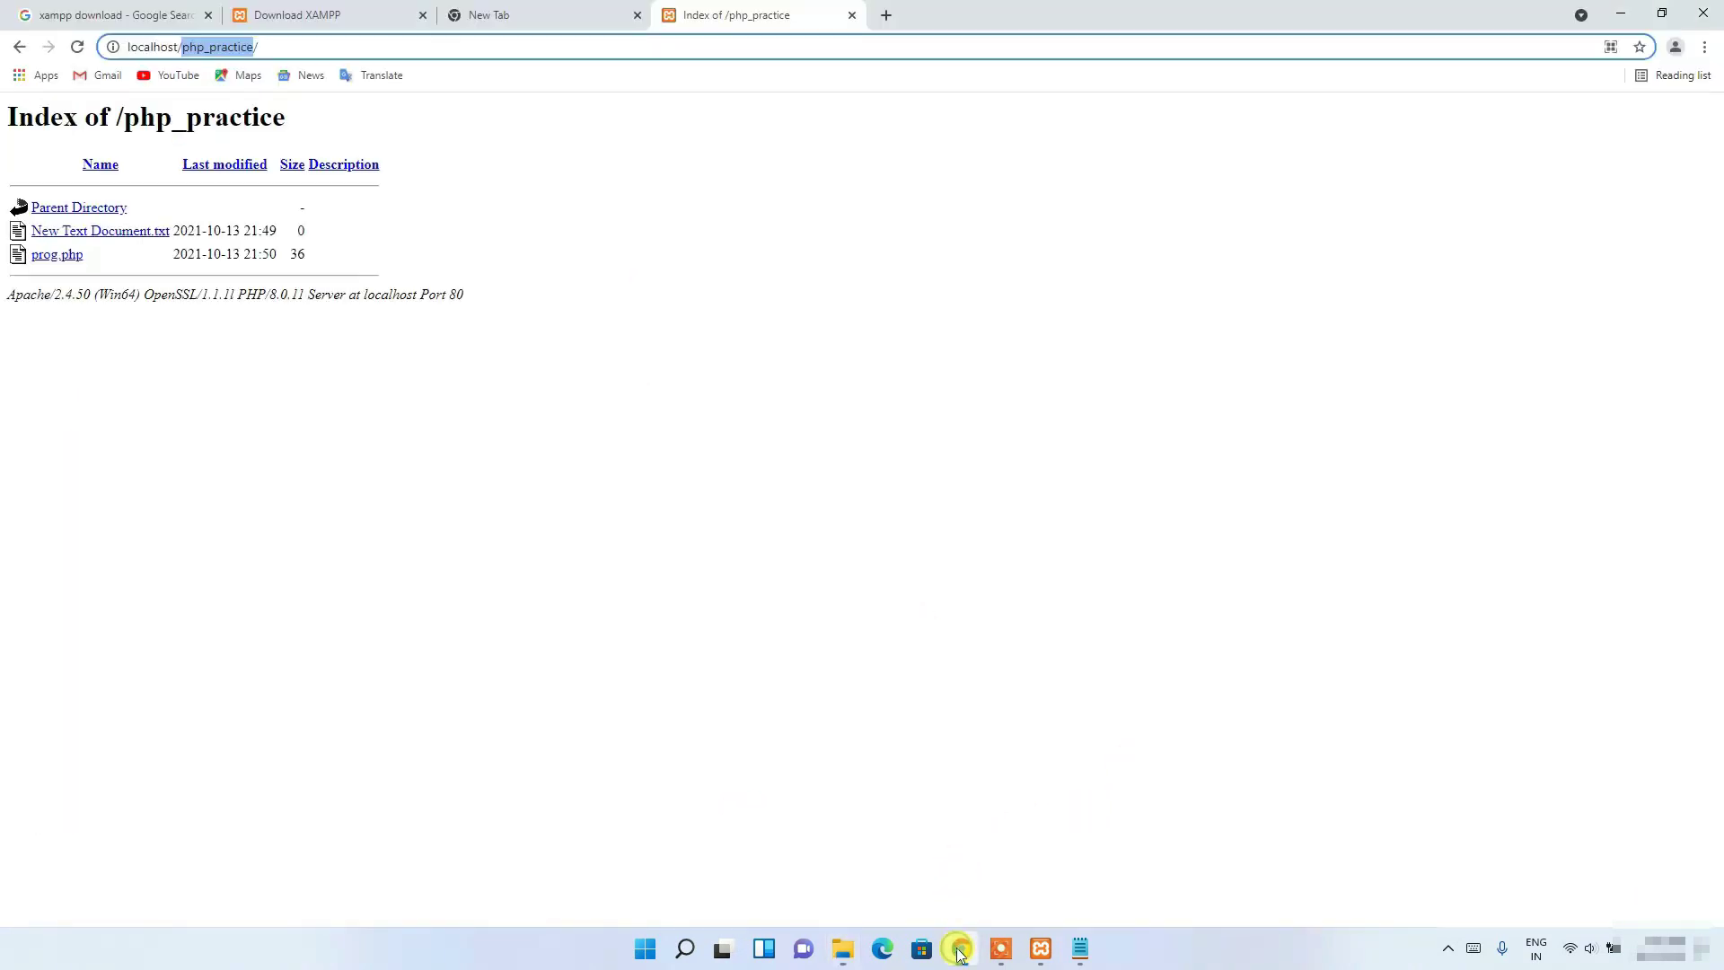
left_click(57, 255)
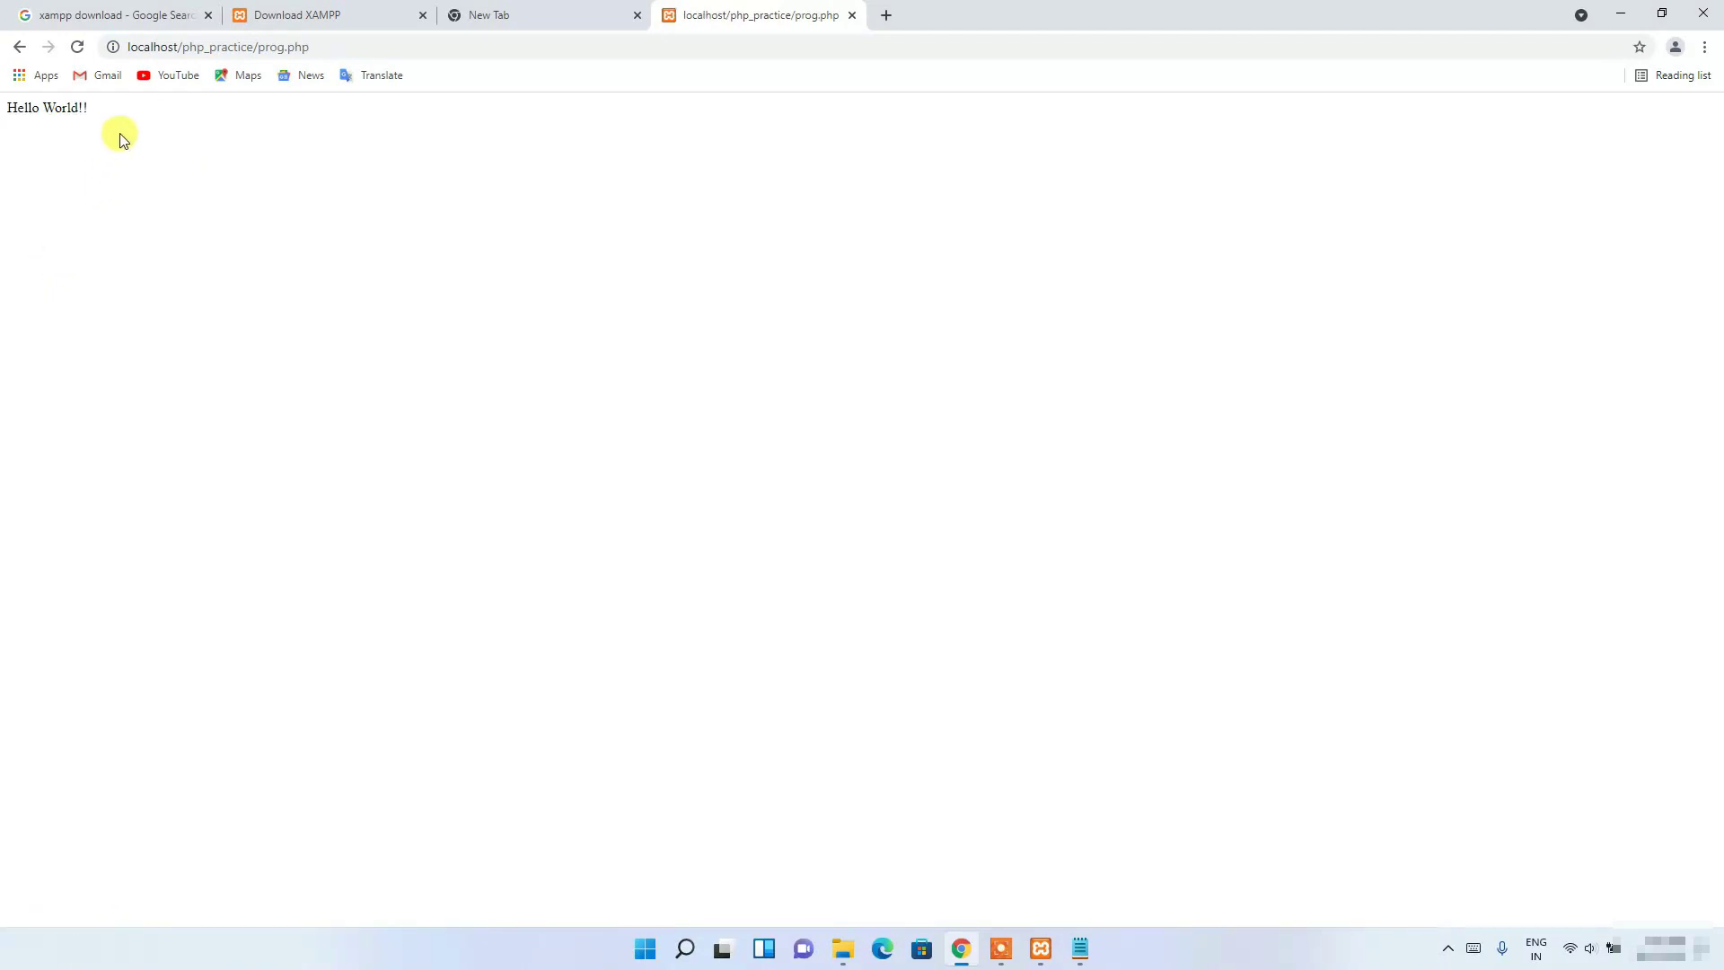
- Replace World with Everyone in prog.php's echo line in Notepad
left_click_drag(134, 111, 3, 99)
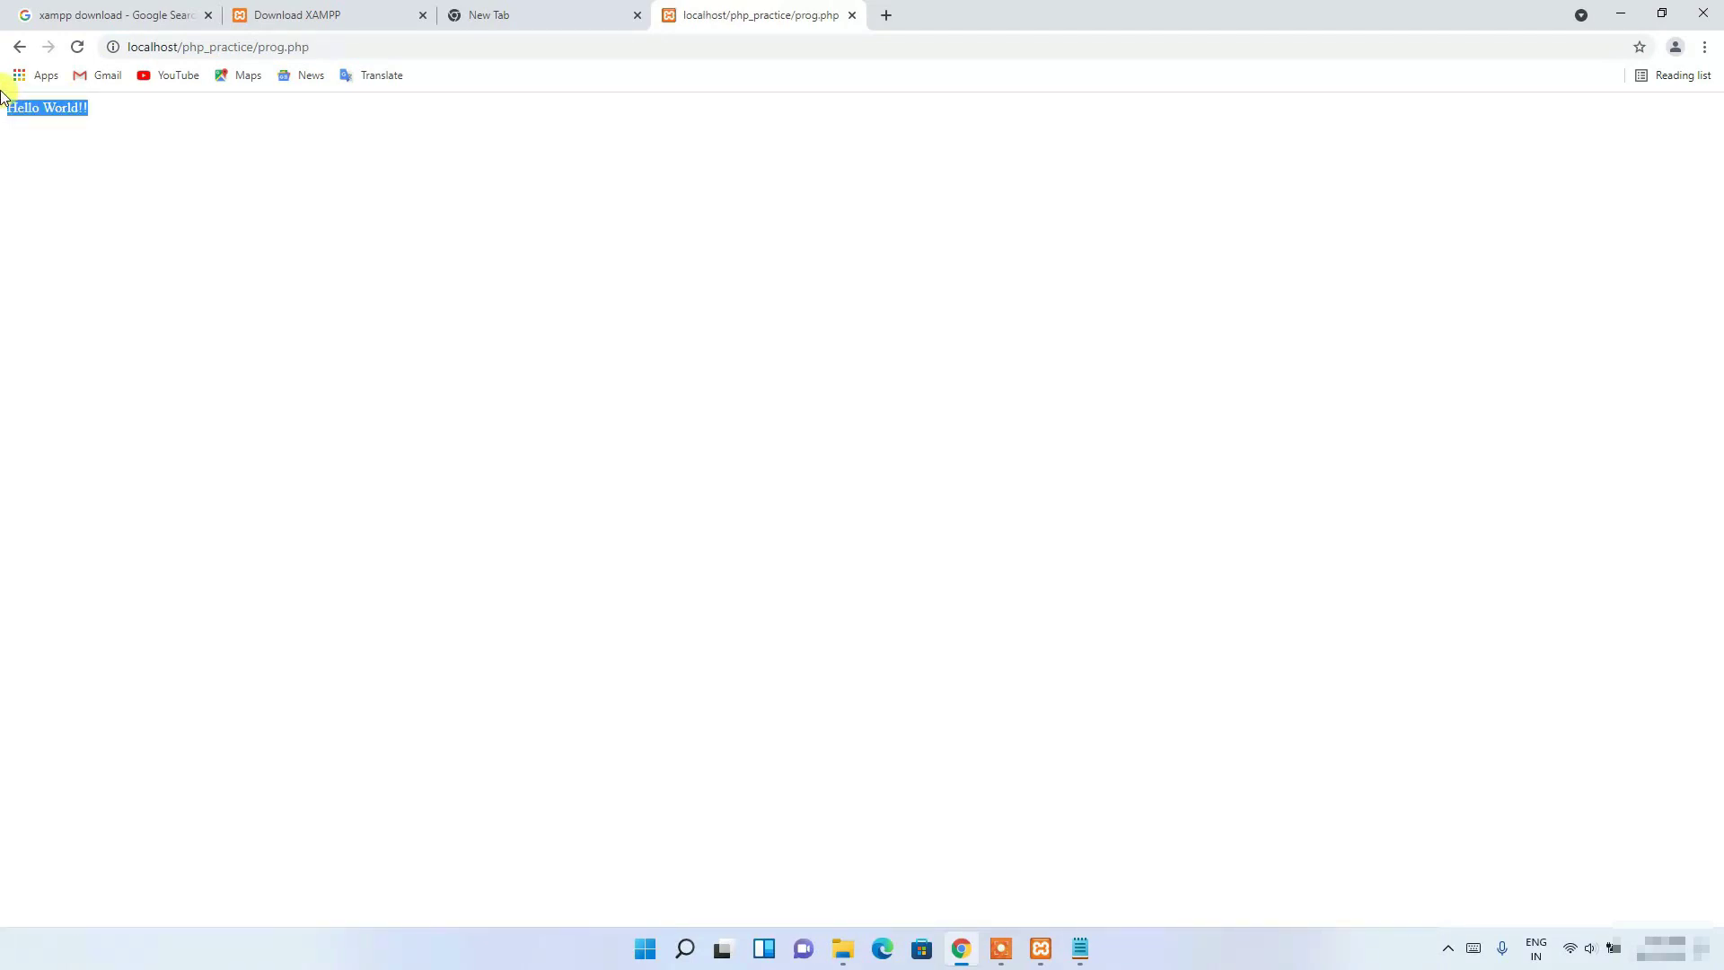
left_click(94, 182)
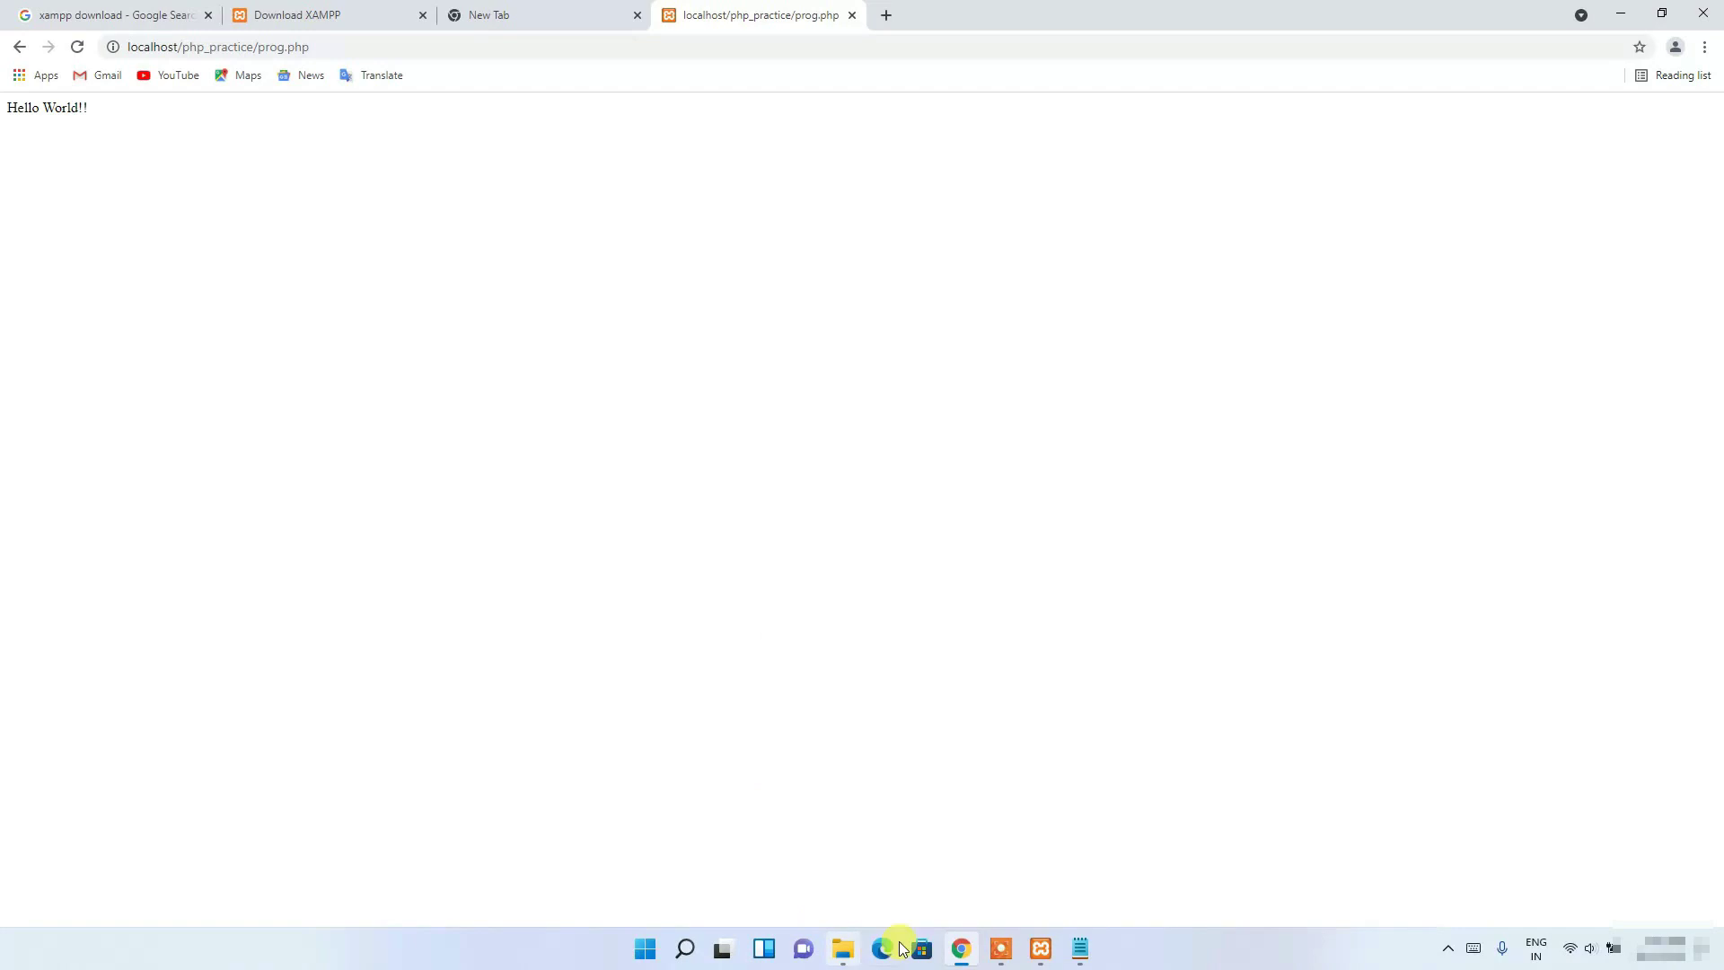
left_click(1080, 950)
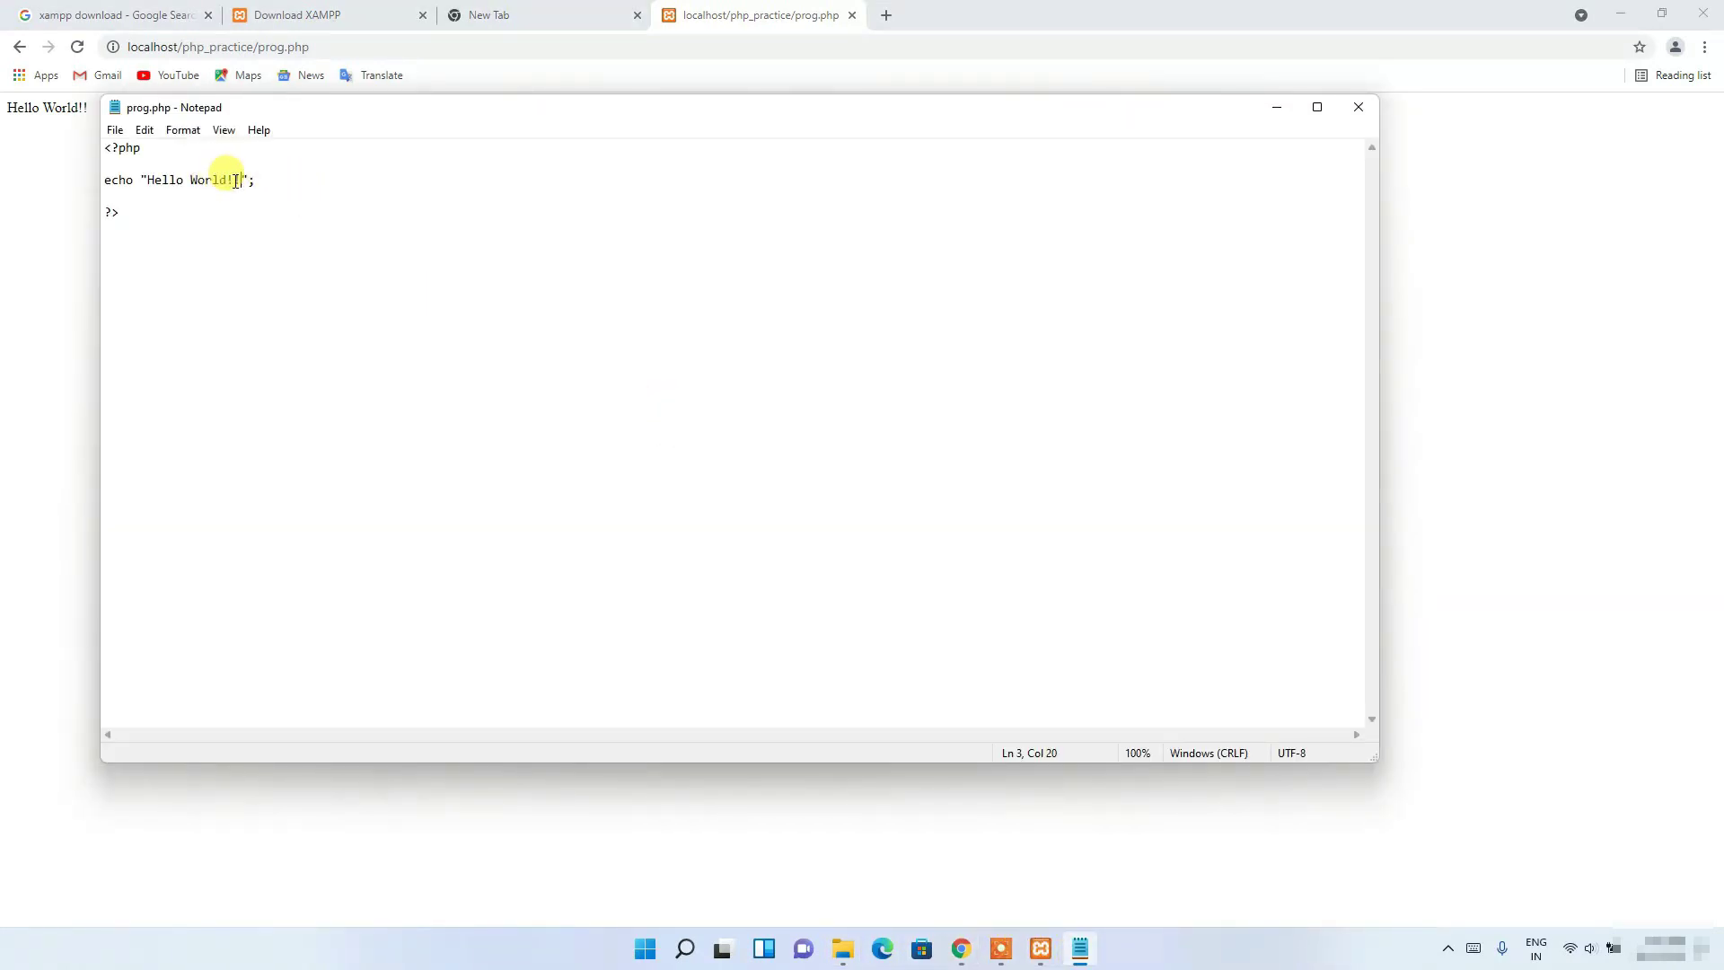
left_click_drag(224, 181, 188, 181)
type("Everyone")
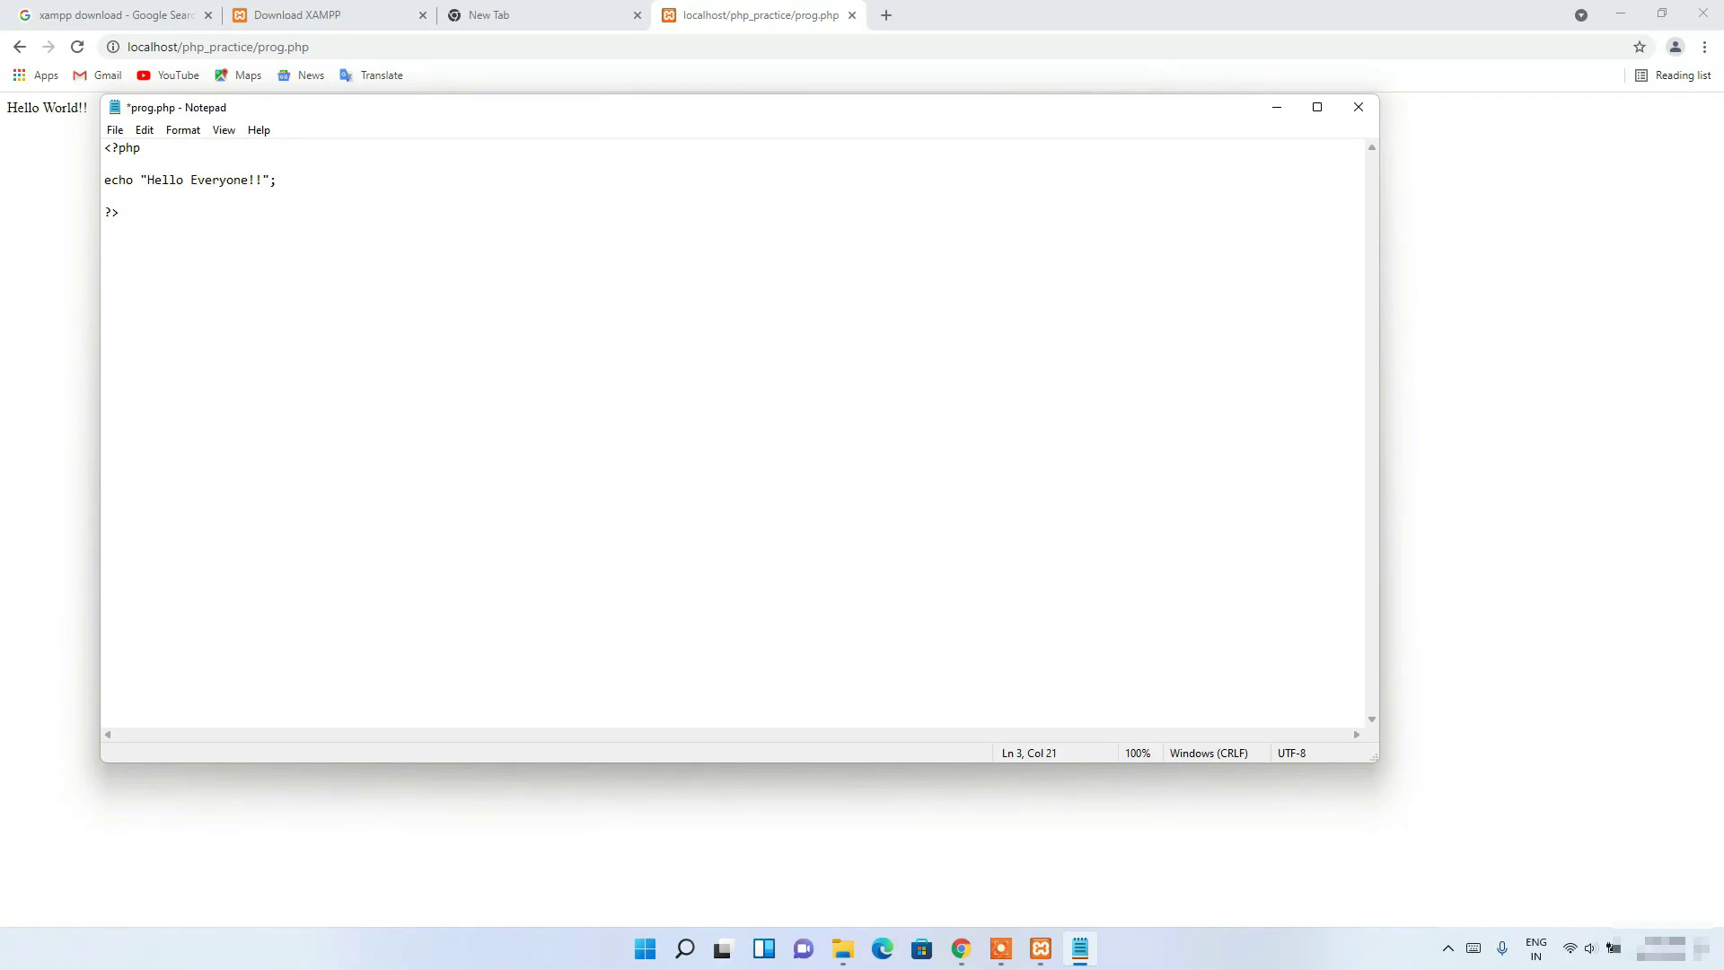
- Save prog.php and bring Chrome back to the front
left_click(114, 130)
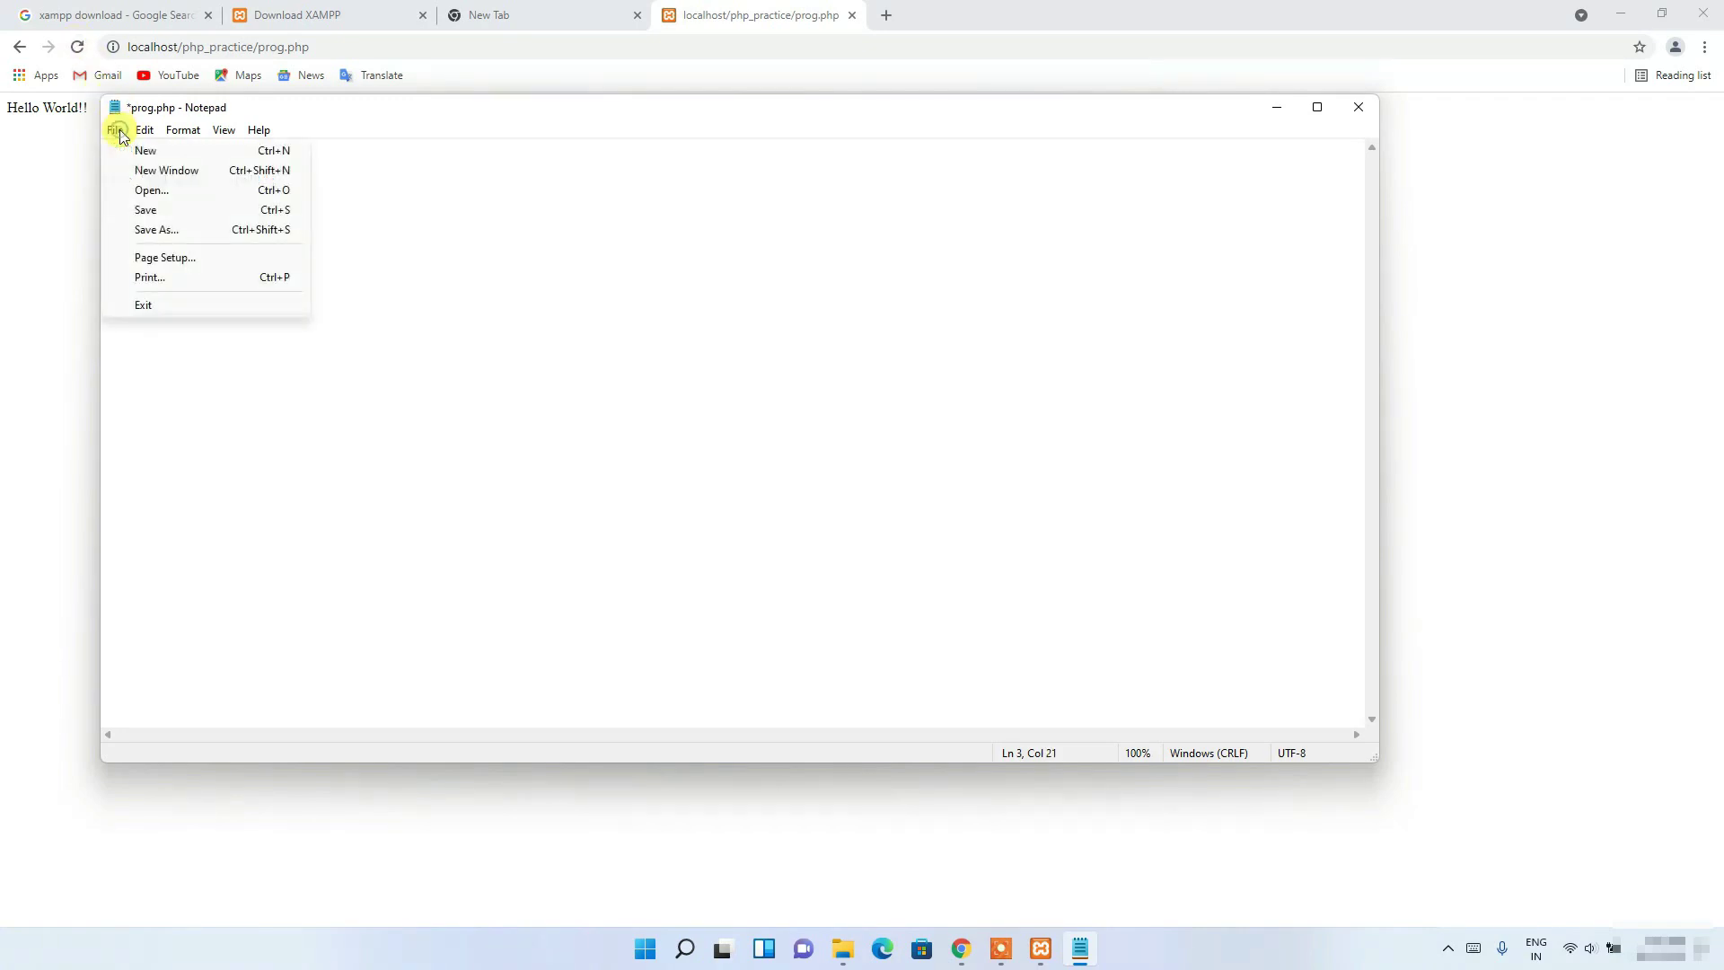
left_click(148, 209)
left_click(47, 183)
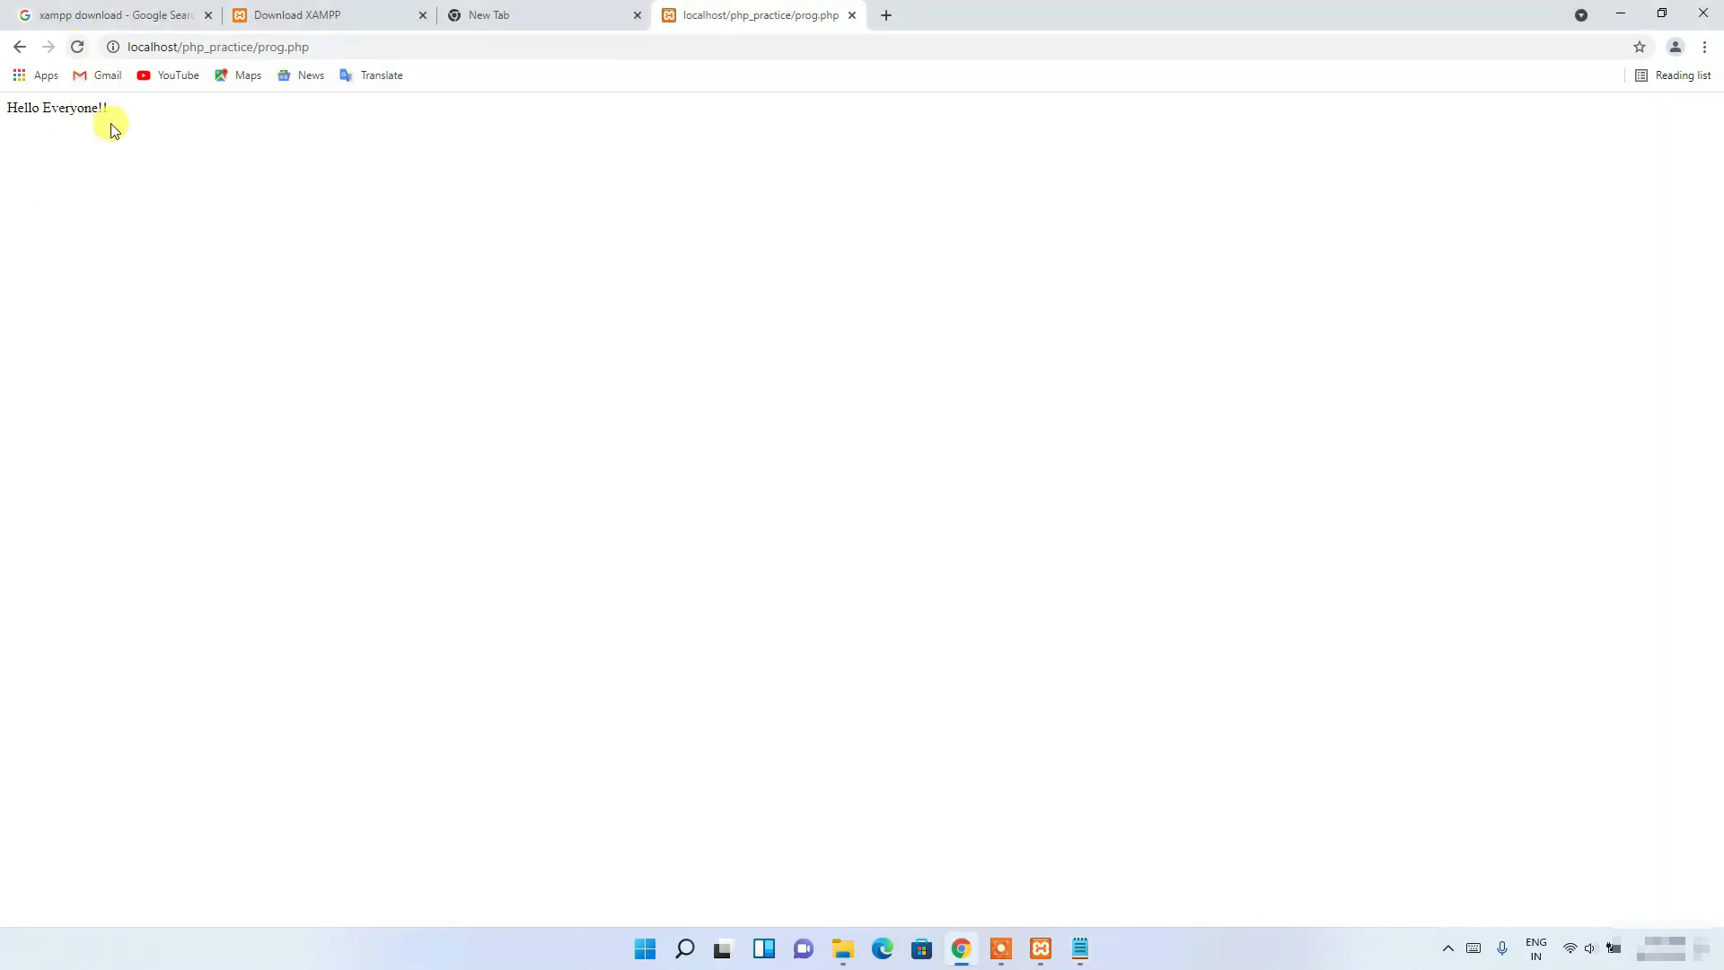
- Highlight the Hello Everyone!! output, then bring up the XAMPP Control Panel
left_click_drag(159, 120, 7, 120)
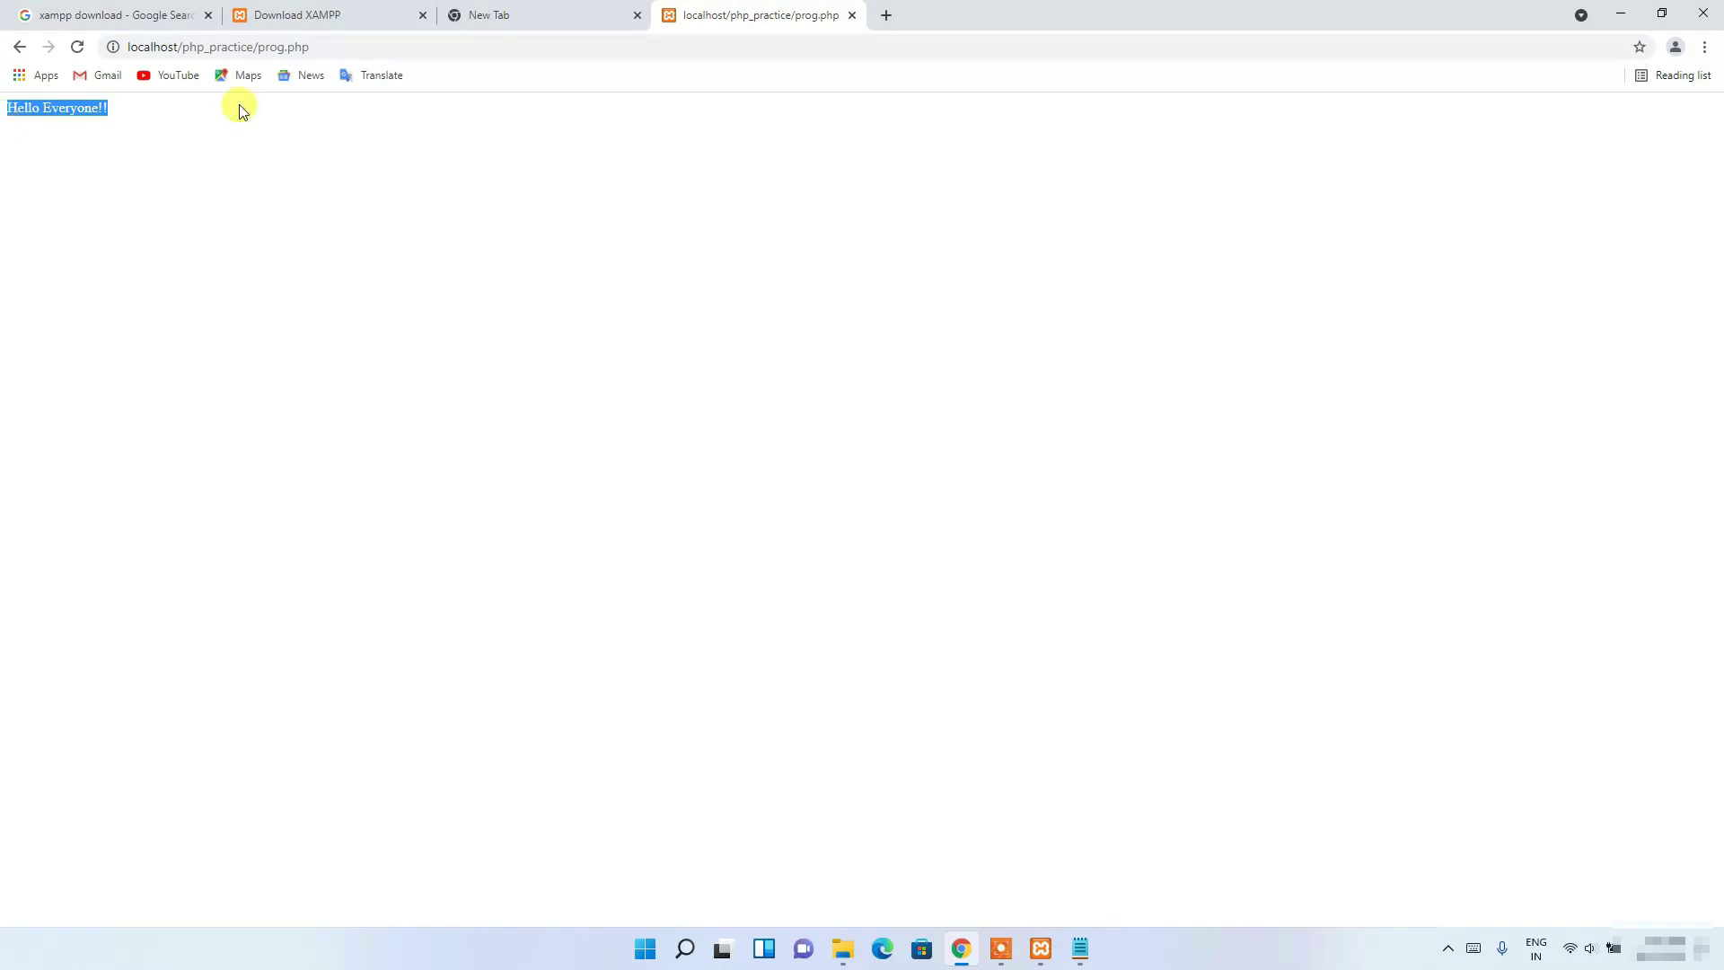
left_click(1040, 951)
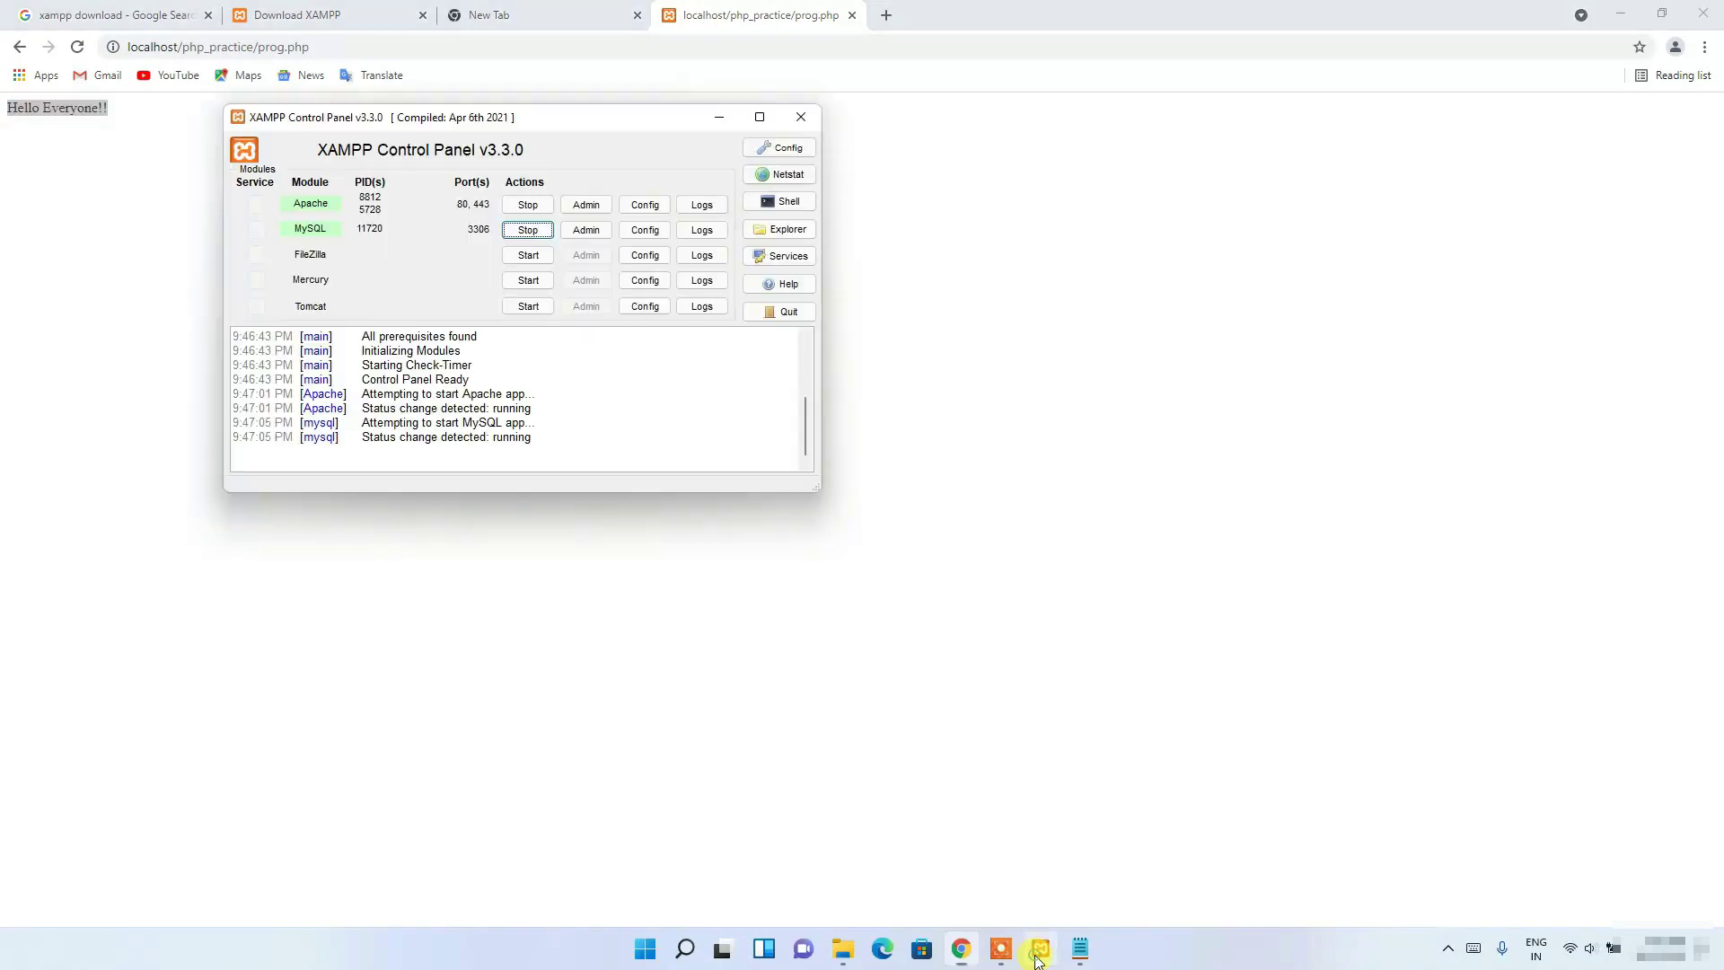